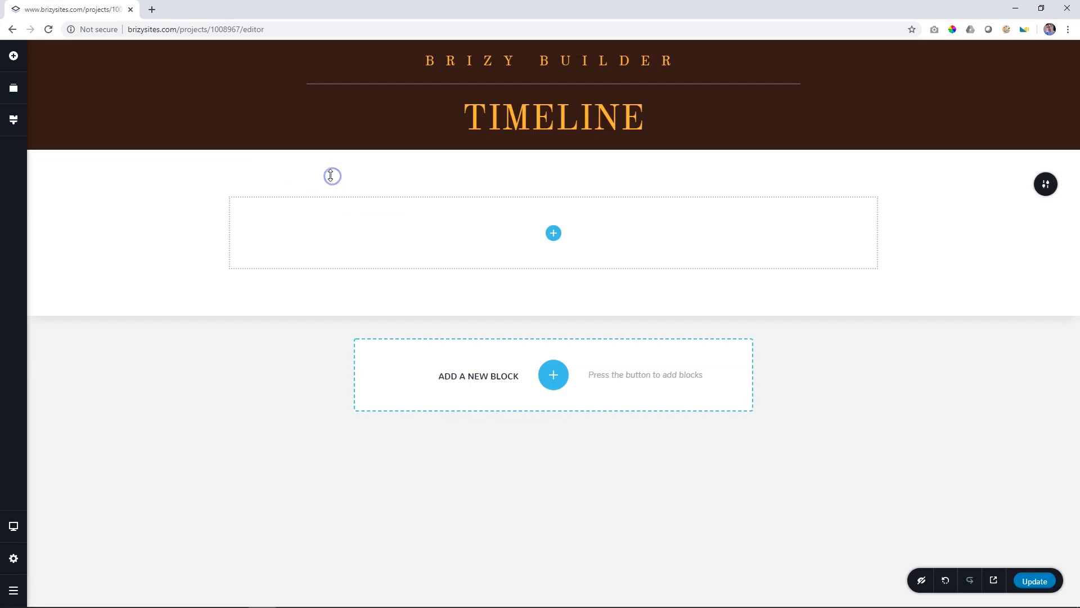
Step: Add a Timeline element to the empty block below the header
click(10, 61)
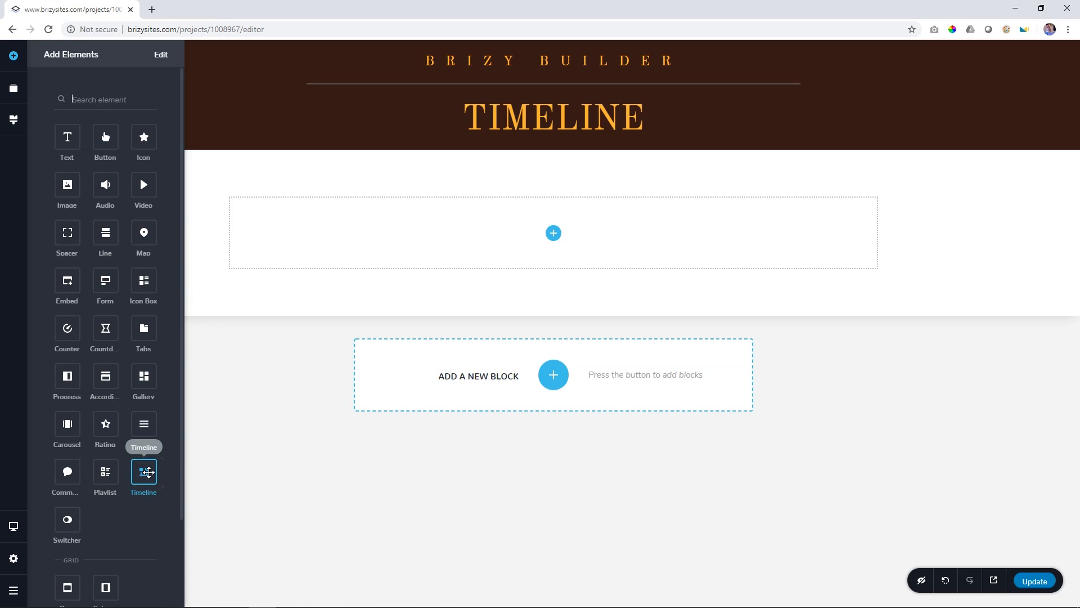
drag(148, 472, 553, 232)
click(945, 261)
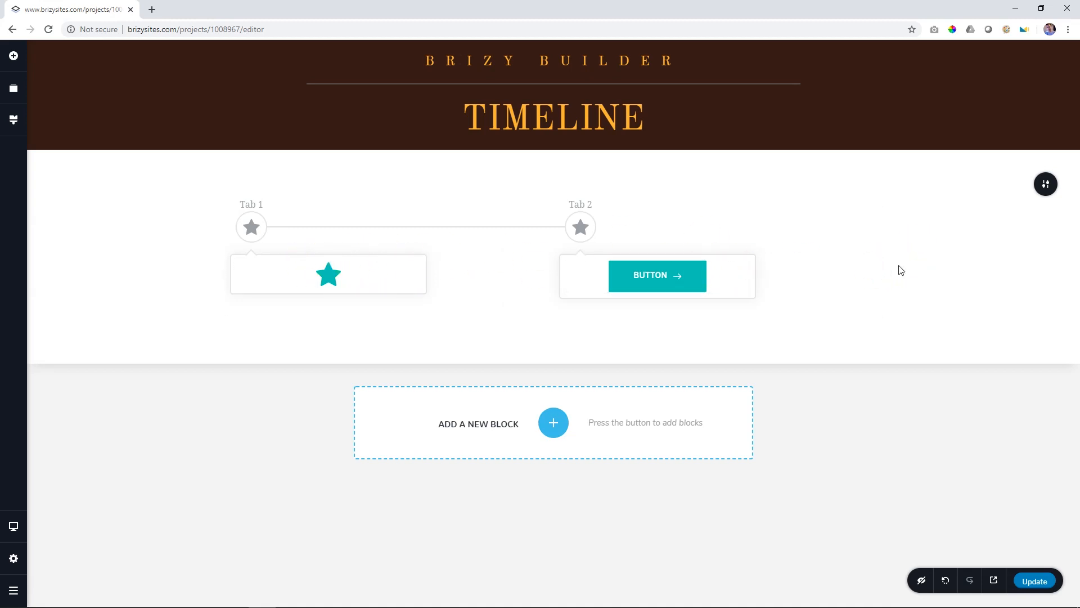
click(872, 267)
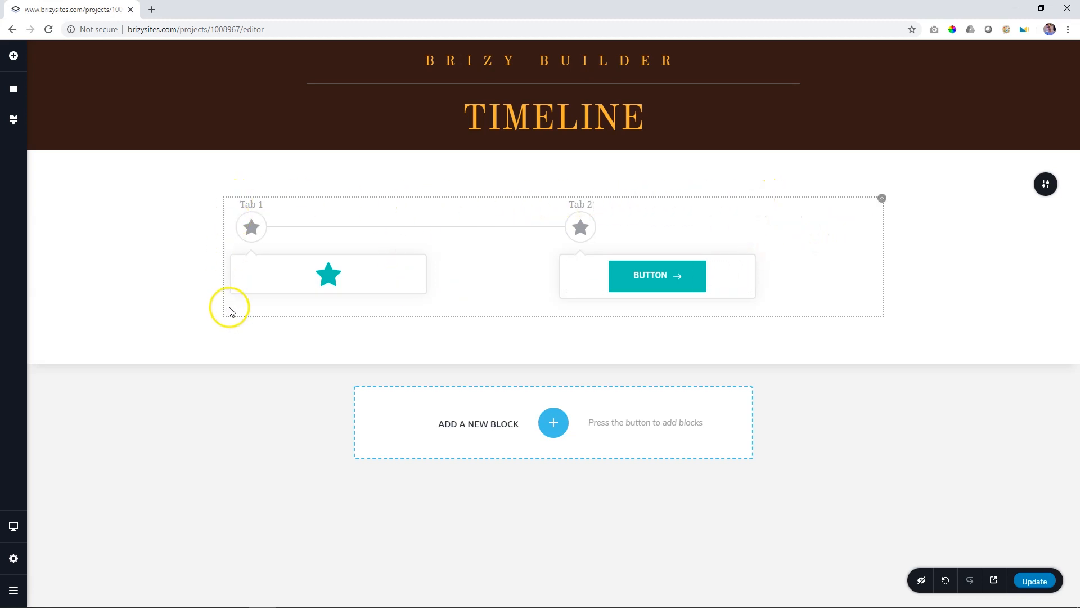
Step: Review the timeline element's padding and margin settings without changing them
click(882, 200)
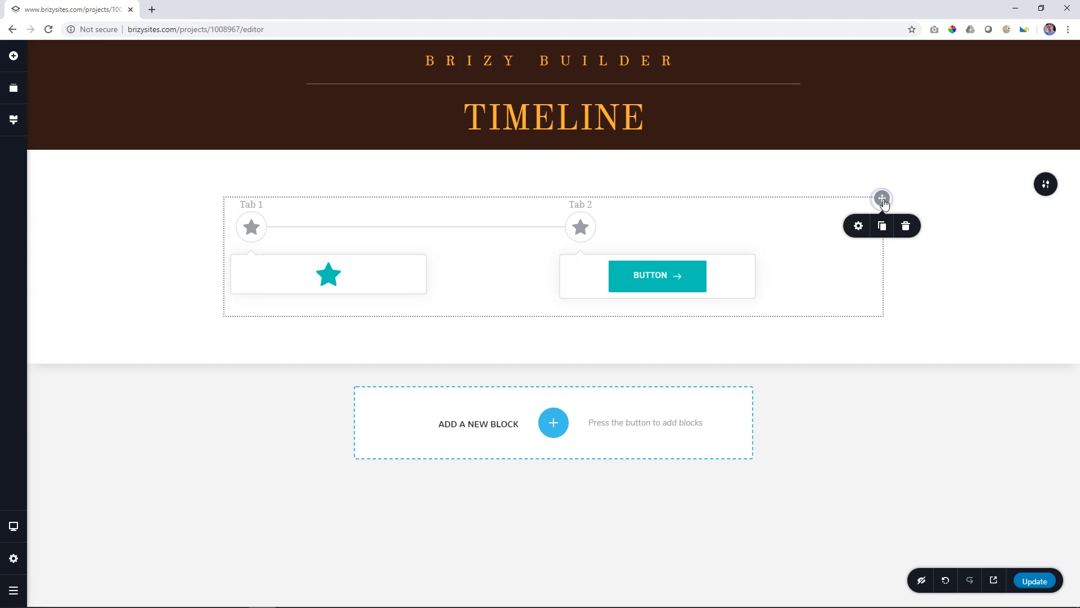
click(858, 225)
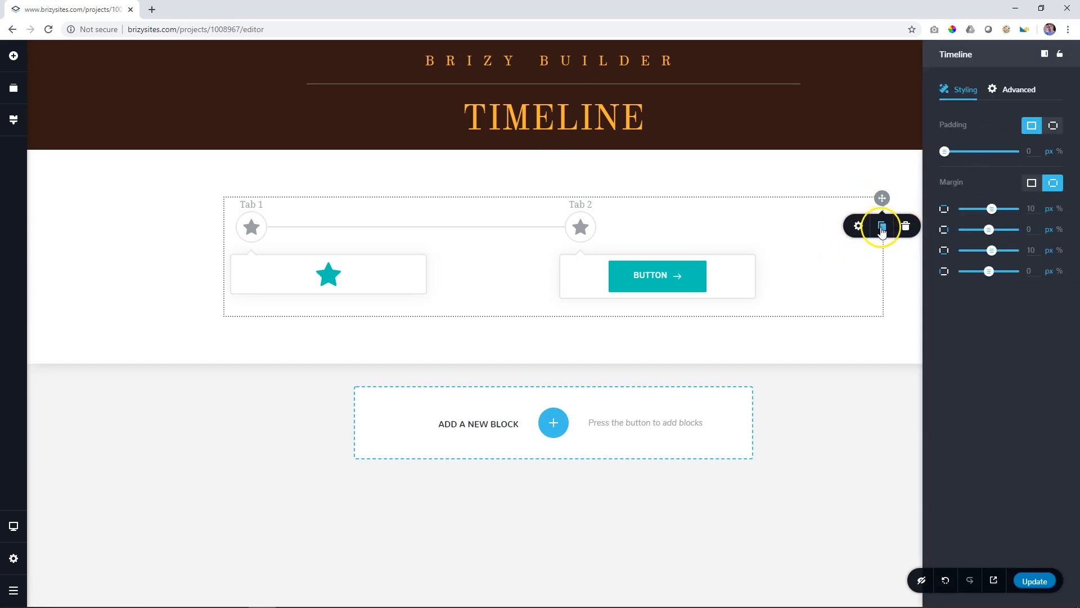
click(857, 267)
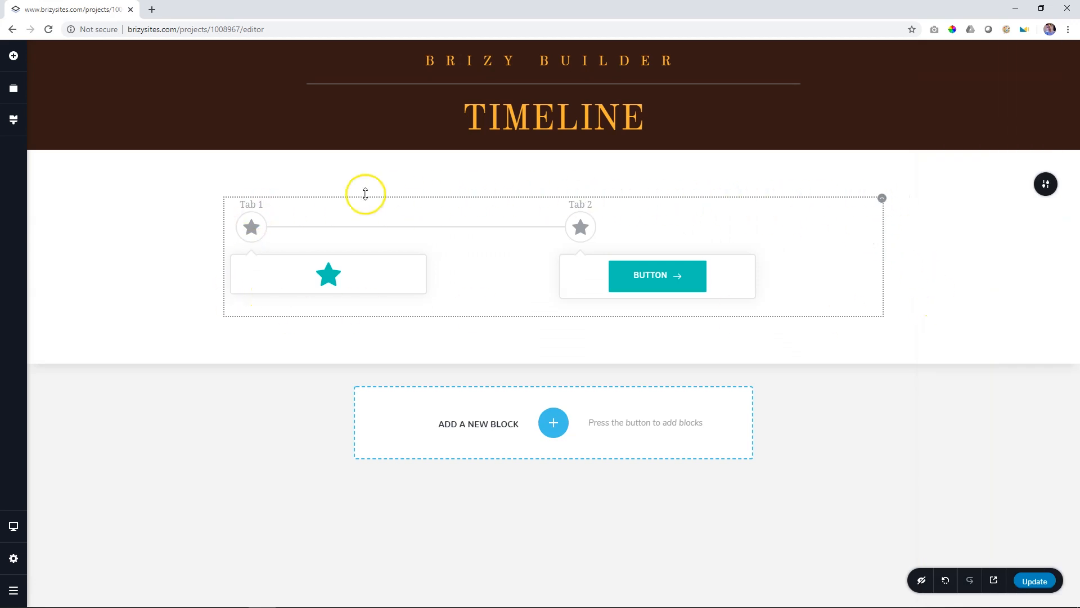
Step: Replace the first timeline label, Tab 1, with 1975
click(253, 204)
click(252, 205)
key(ctrl+a)
key(BackSpace)
text(1975)
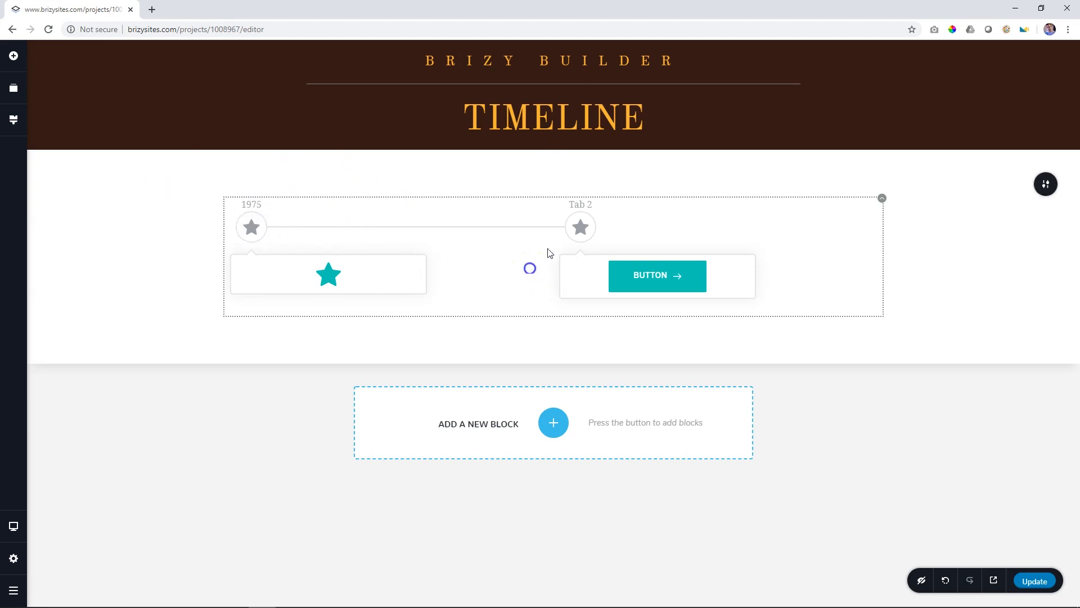
Step: Replace the second timeline label, Tab 2, with 1982
click(579, 205)
key(ctrl+a)
key(BackSpace)
text(1982)
click(962, 282)
Step: Increase the font size of the timeline labels to 48
click(254, 205)
double_click(252, 205)
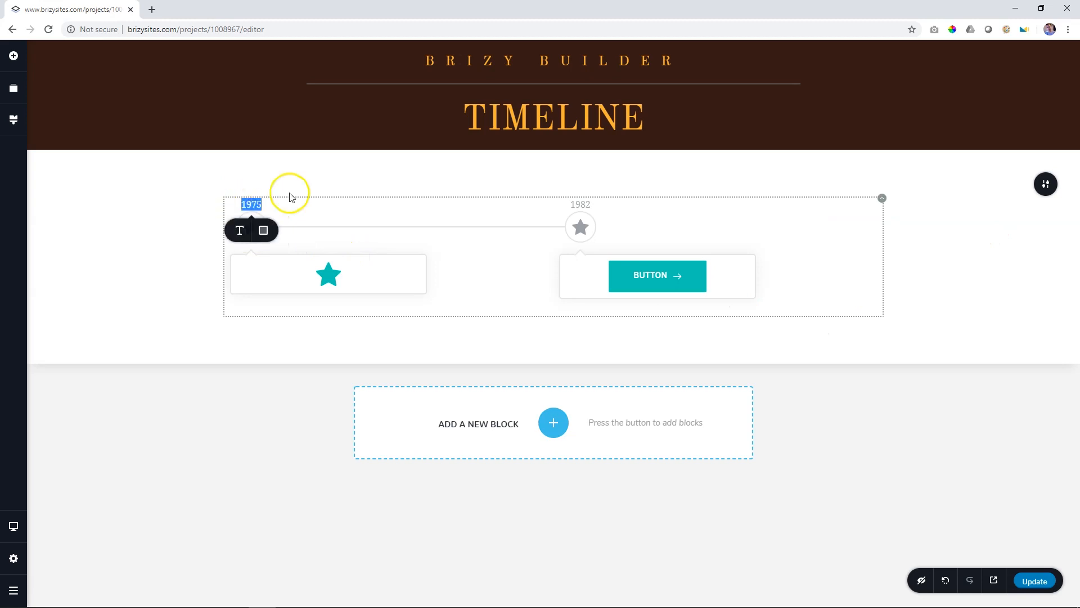
click(239, 231)
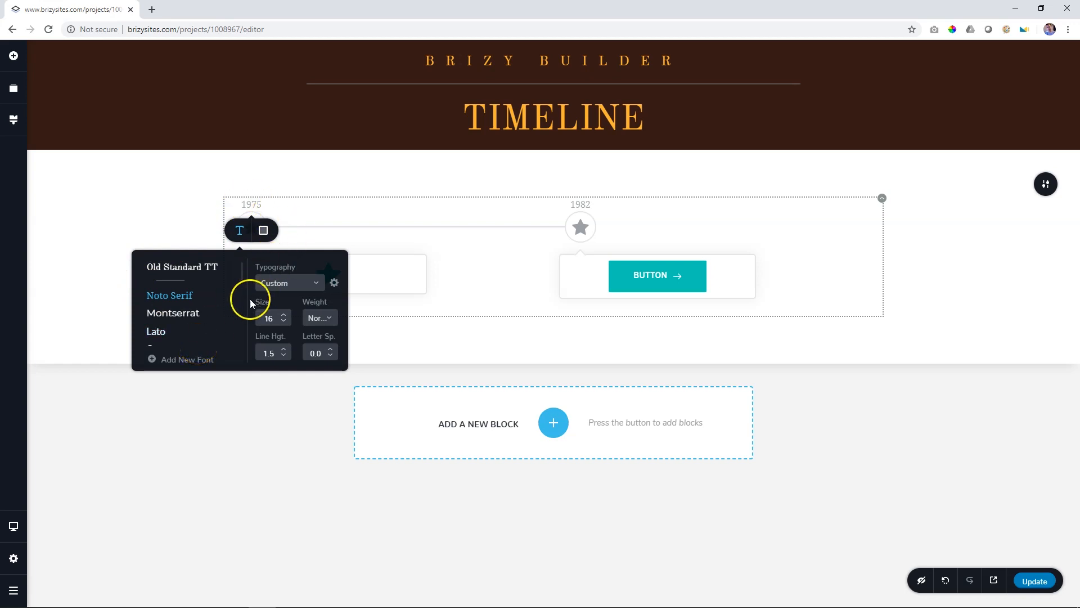
click(284, 316)
click(284, 316)
click(283, 315)
click(284, 315)
click(284, 315)
click(284, 315)
click(283, 315)
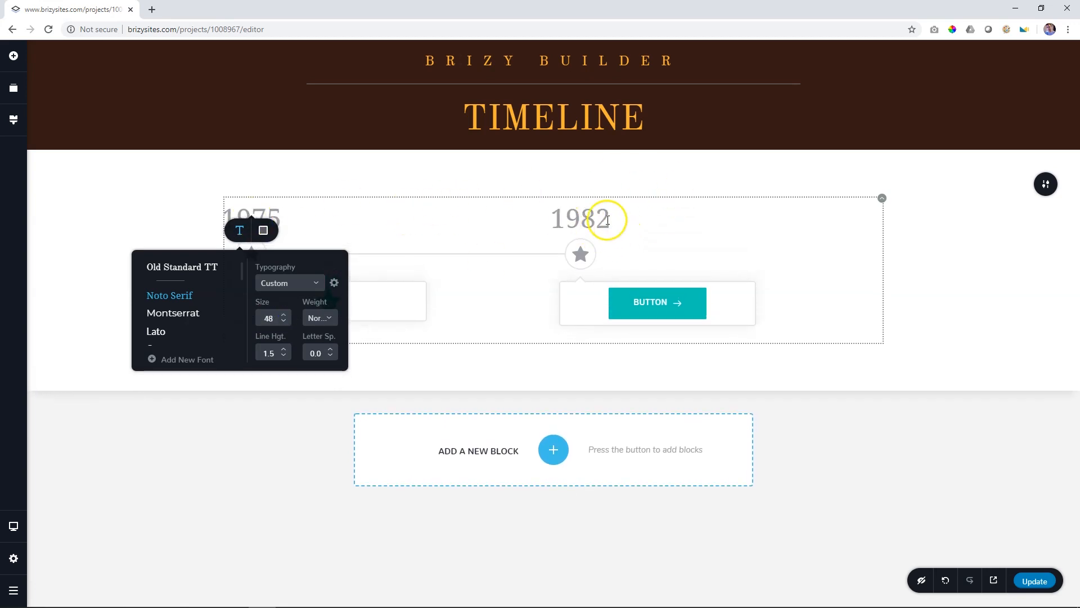
click(498, 231)
Step: Color the timeline labels with the purple preset swatch
click(263, 231)
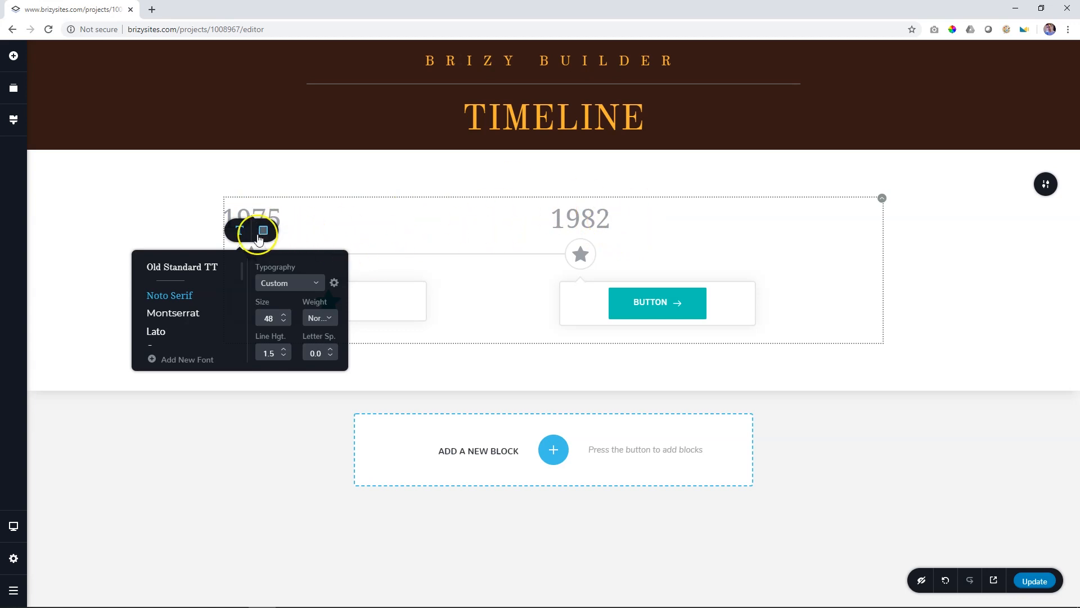
click(214, 355)
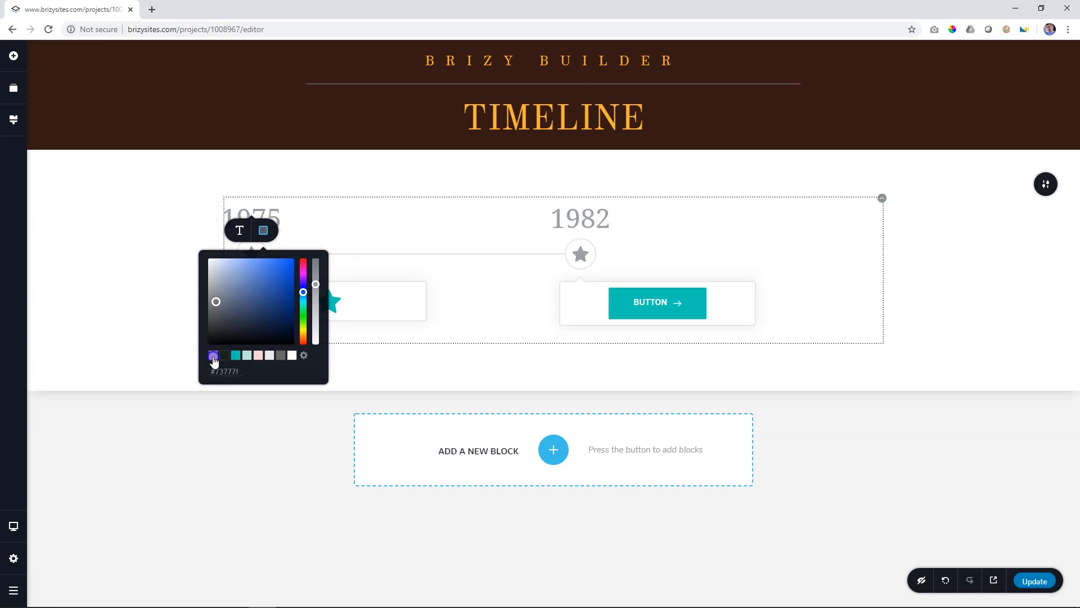
click(944, 313)
click(950, 309)
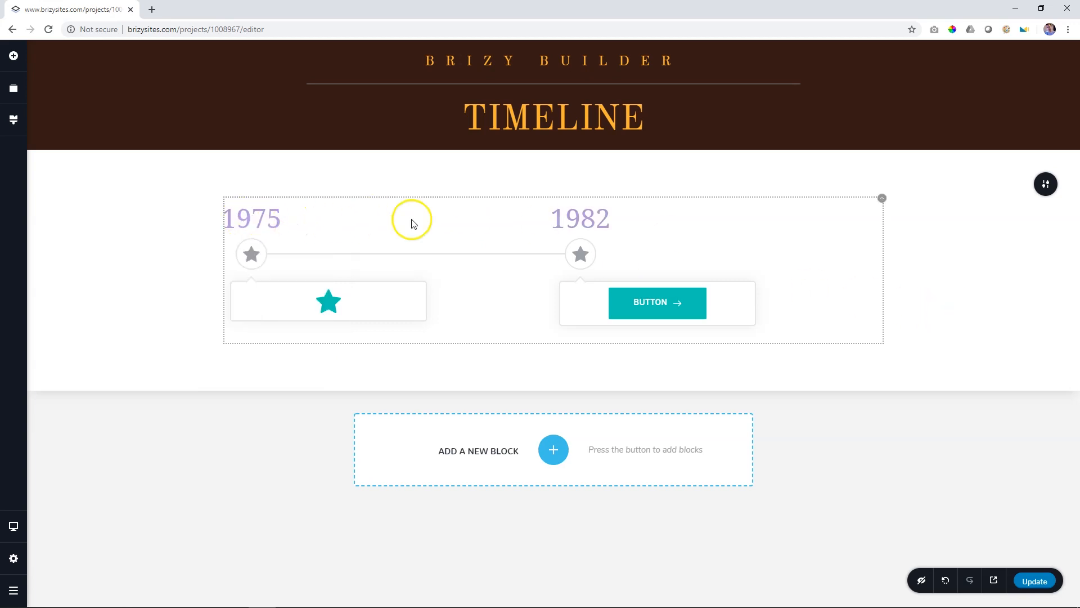
double_click(246, 221)
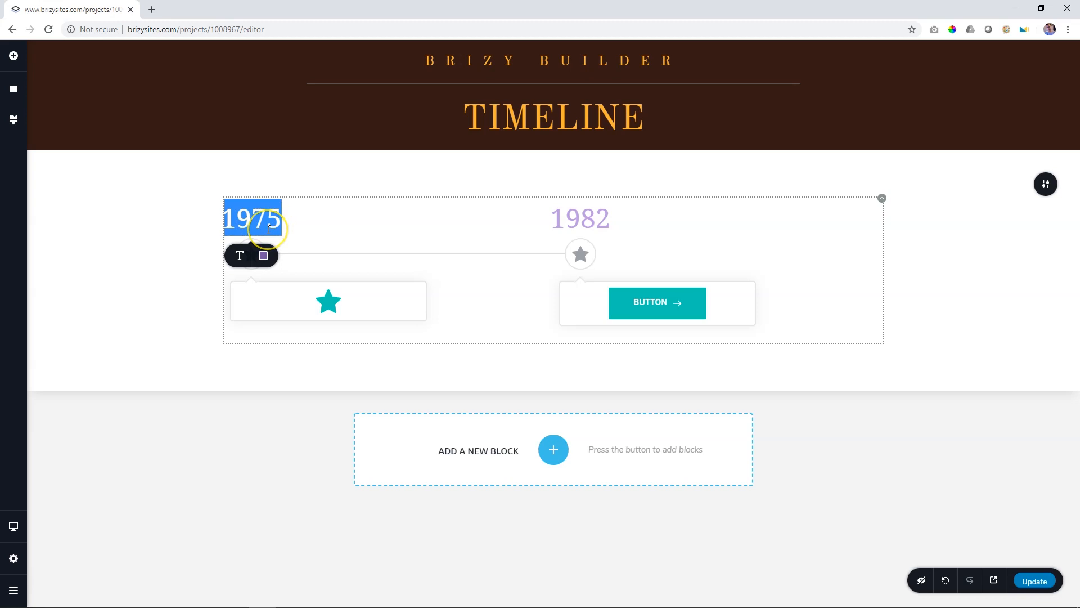
click(161, 255)
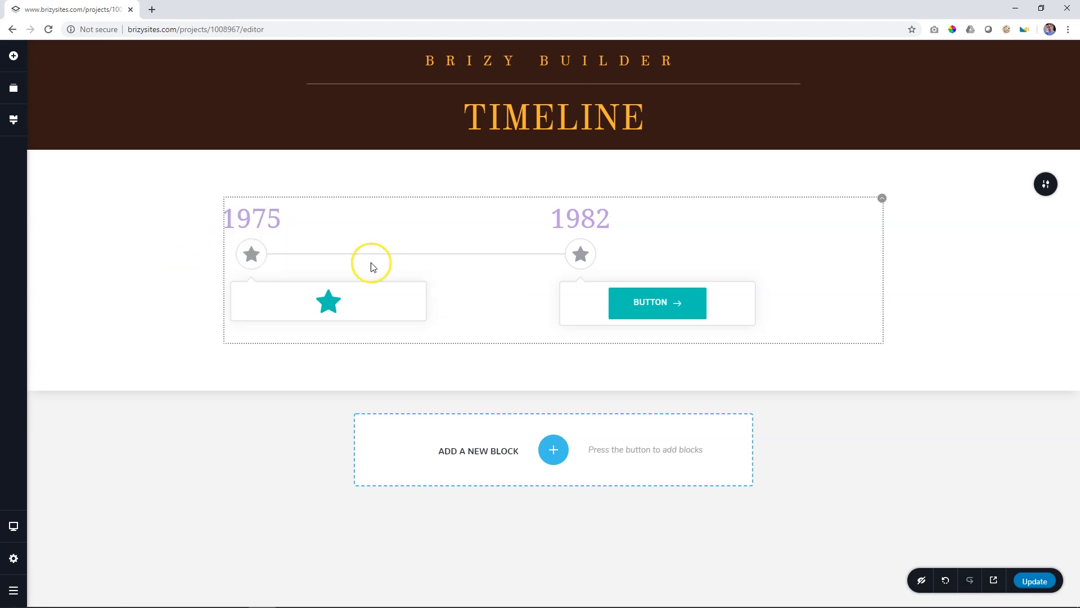
Step: Rename the first timeline label as Lesson 1
double_click(284, 216)
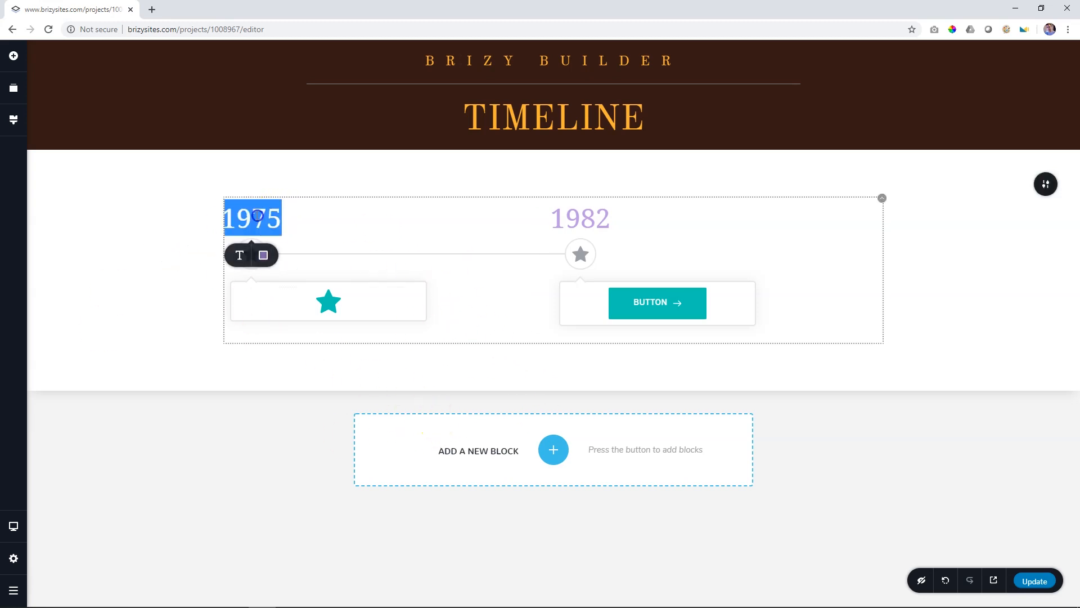
text(Less)
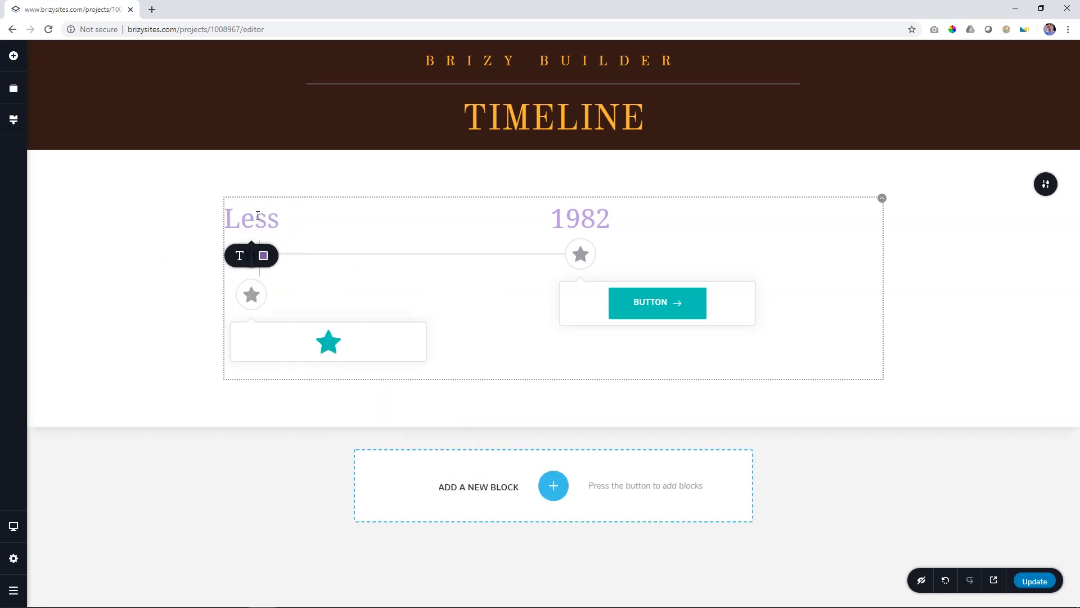
text( on 1)
click(250, 176)
click(249, 227)
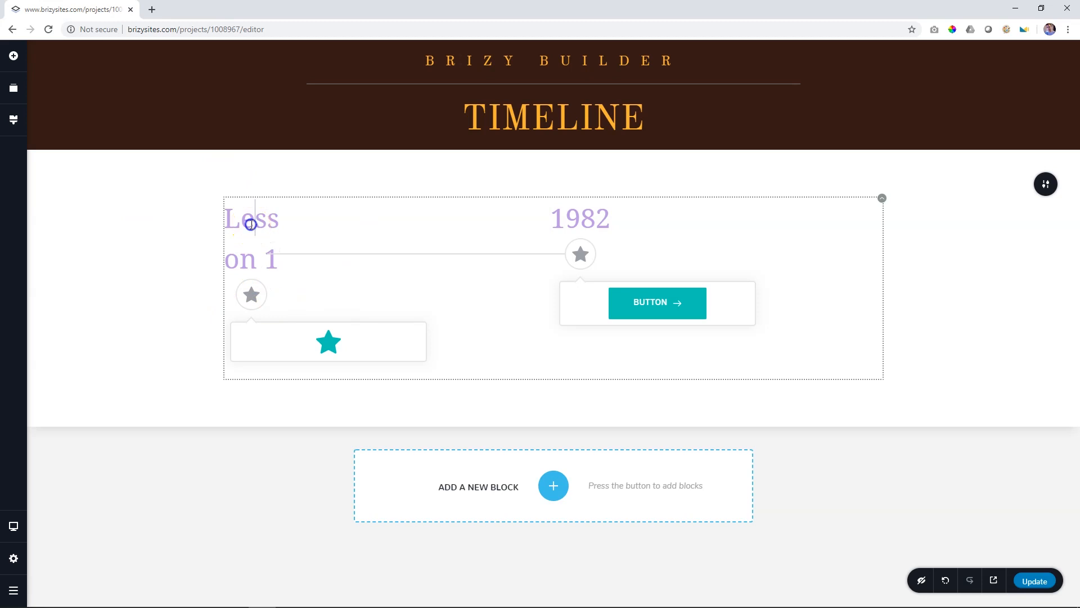
Step: Set the font size of the timeline labels to 27
triple_click(250, 220)
click(240, 294)
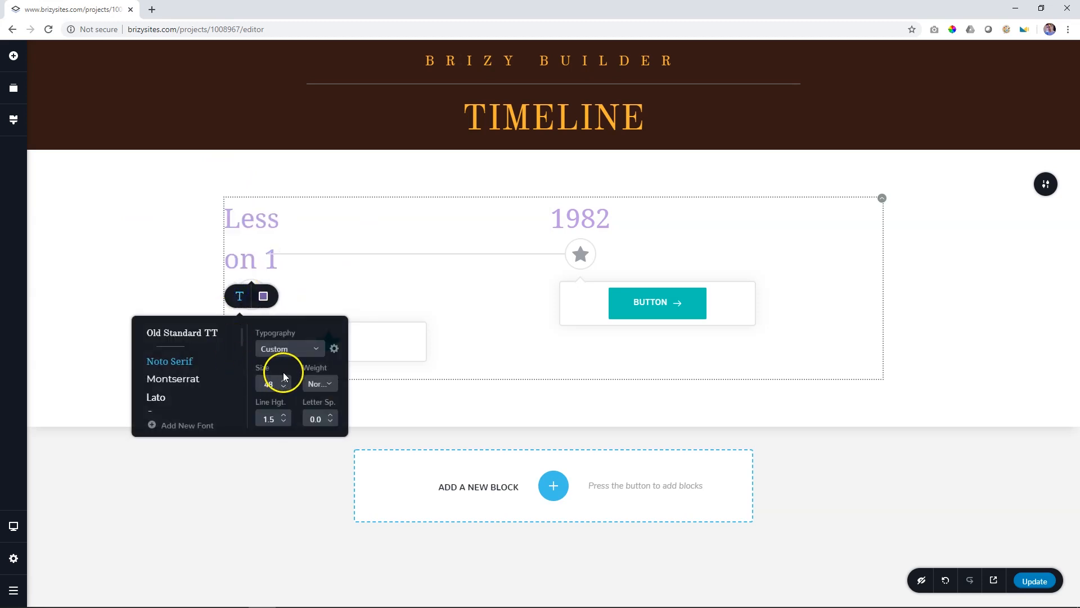
click(283, 388)
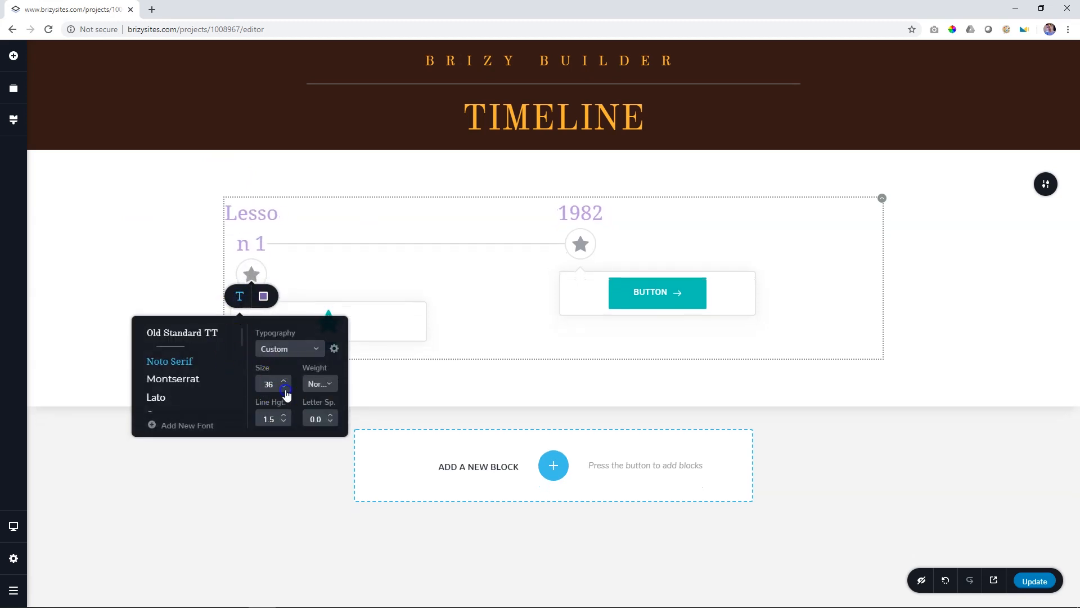
click(285, 388)
click(286, 389)
click(285, 388)
click(285, 389)
click(285, 388)
click(286, 389)
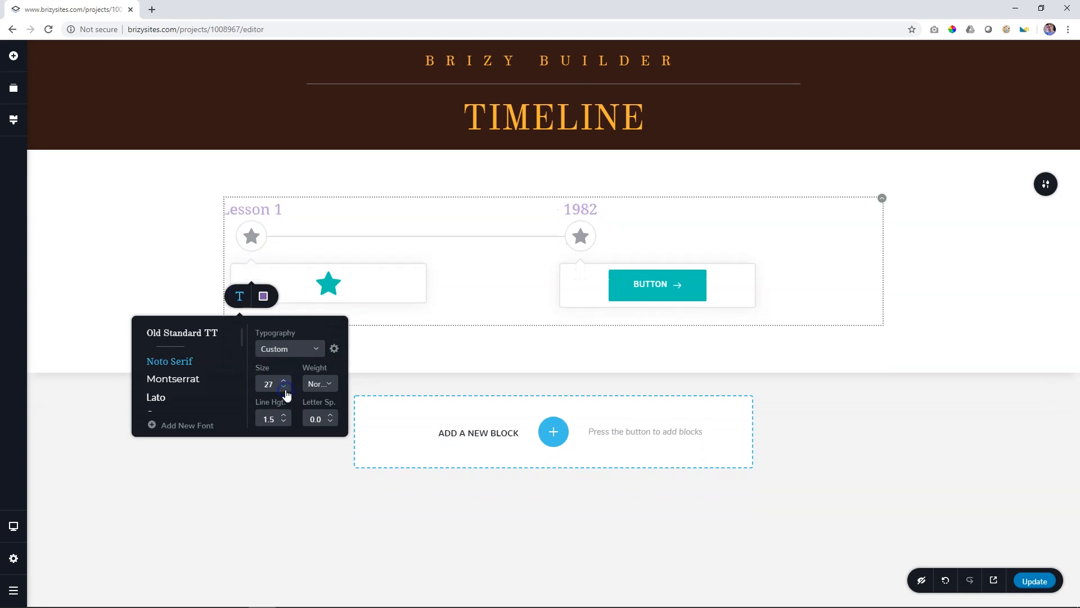
click(201, 224)
Step: Reduce the timeline labels' font size by three more increments so that Lesson 1 fits inside the timeline frame
click(268, 212)
click(240, 238)
click(284, 331)
click(284, 332)
click(284, 332)
click(171, 208)
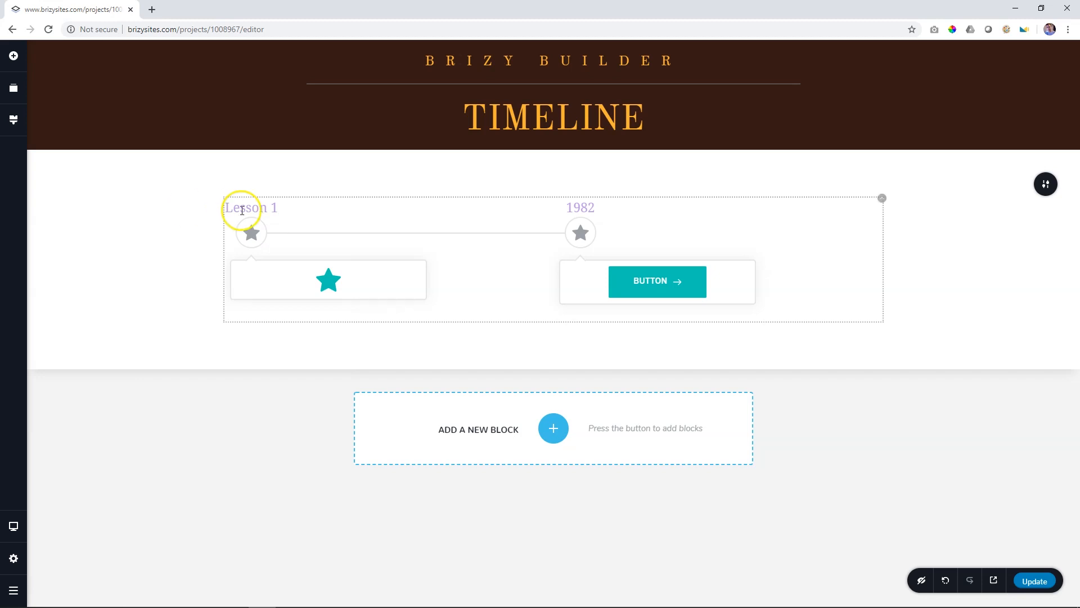
Step: Rename the second timeline label as Lesson 2
double_click(583, 207)
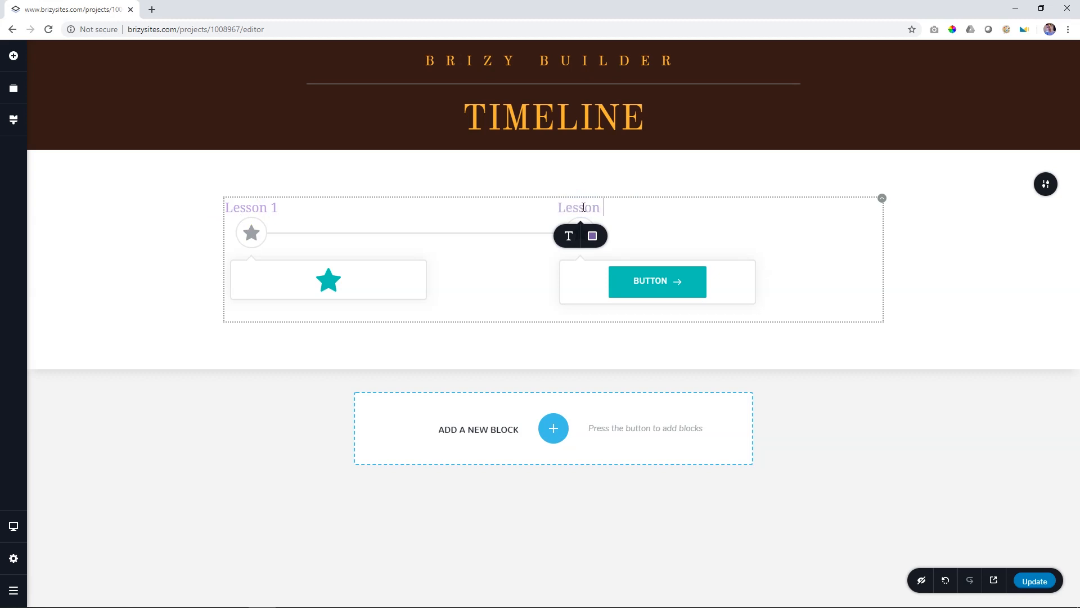
click(190, 260)
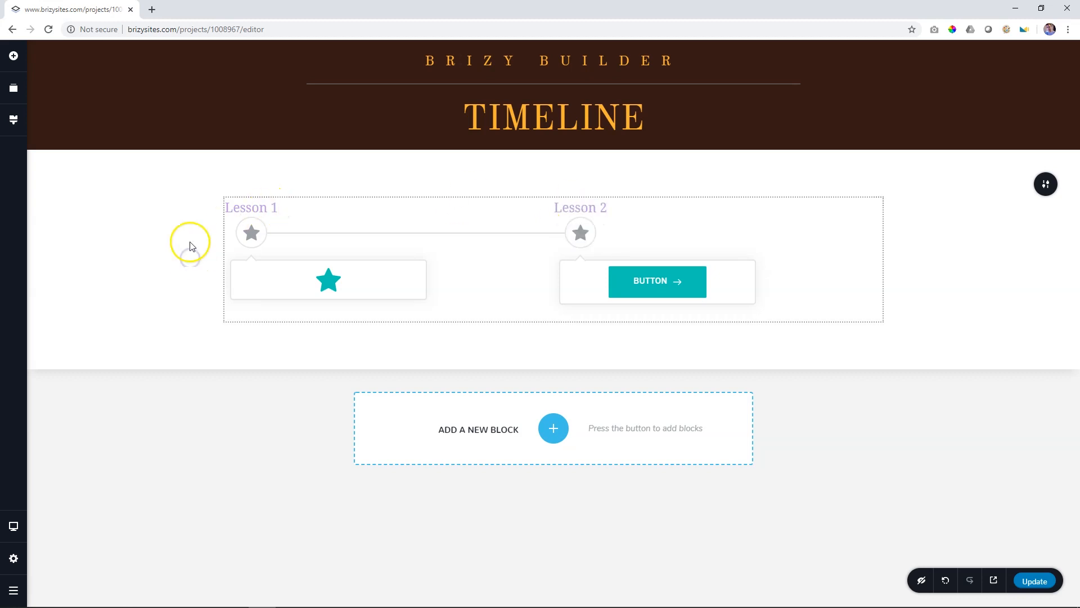
Step: Try wider and narrower content boxes for the timeline, settling on a width of 200 px
click(252, 239)
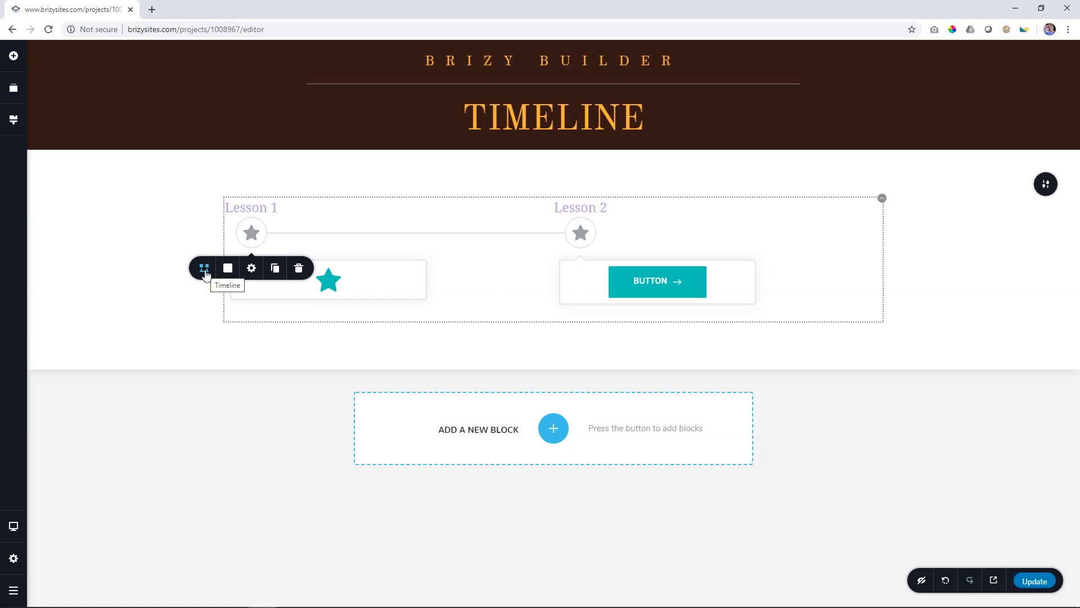
click(252, 269)
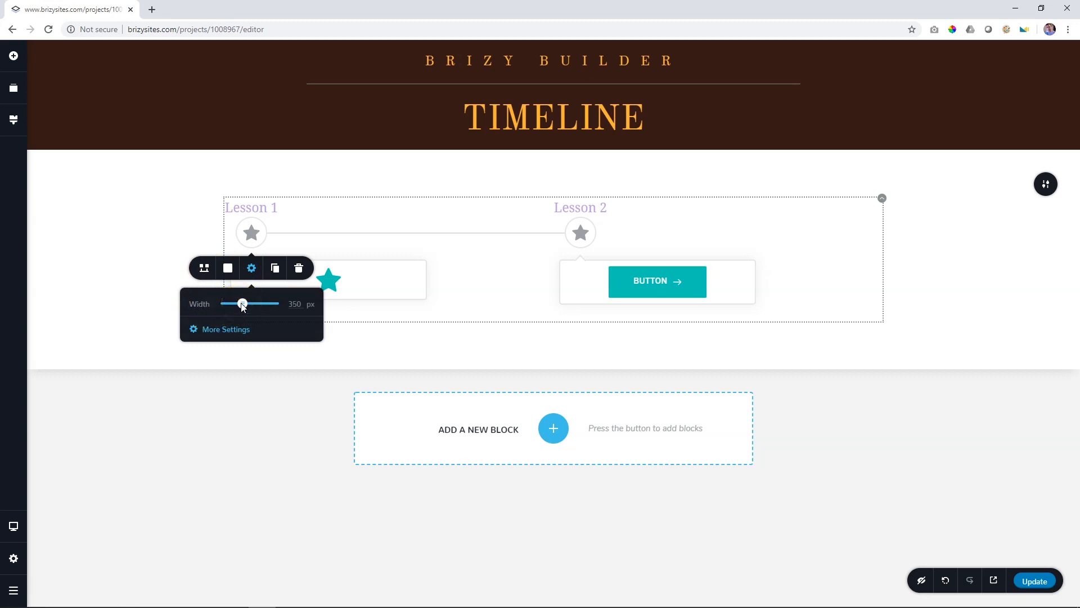
drag(243, 306, 253, 304)
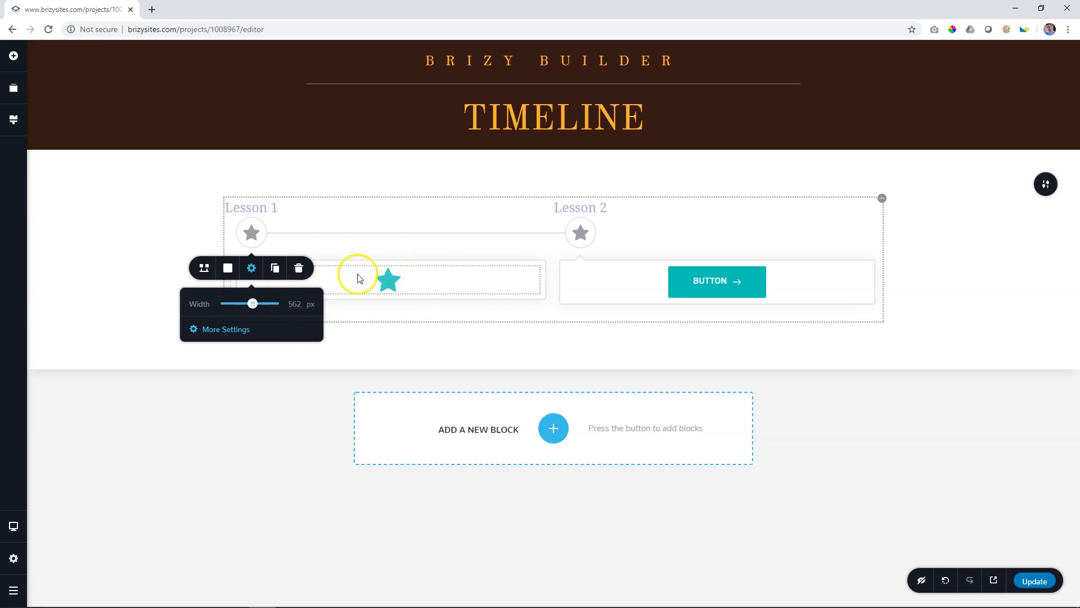
drag(256, 306, 236, 316)
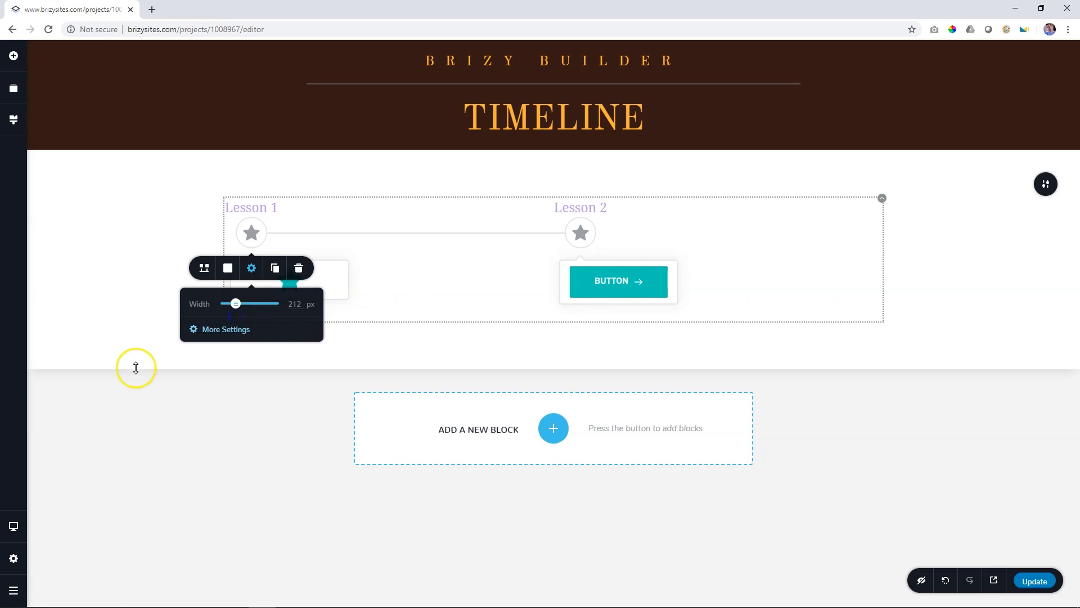
double_click(292, 304)
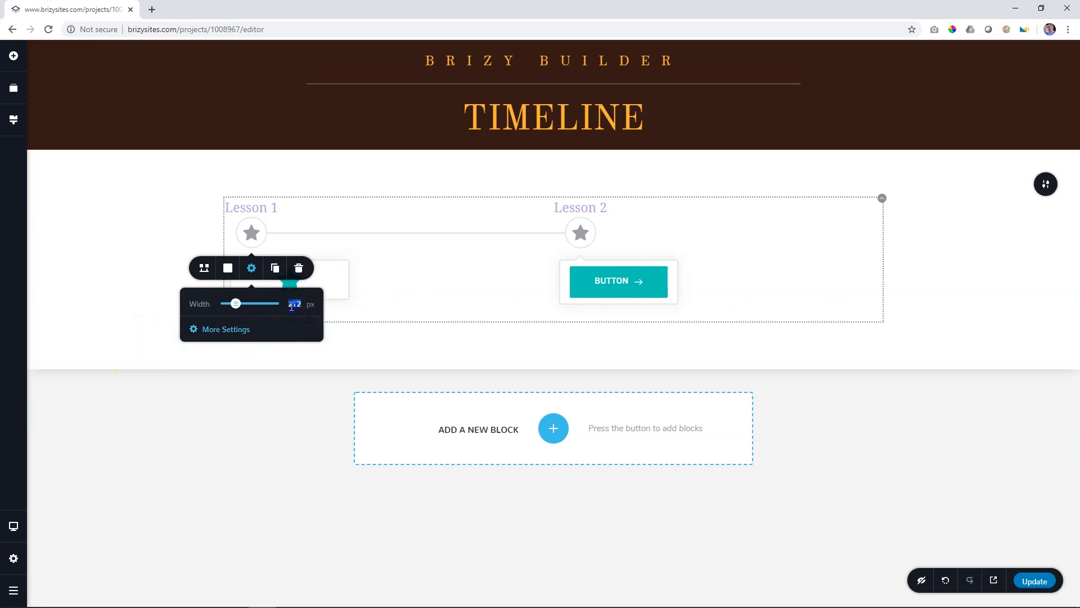
text(200)
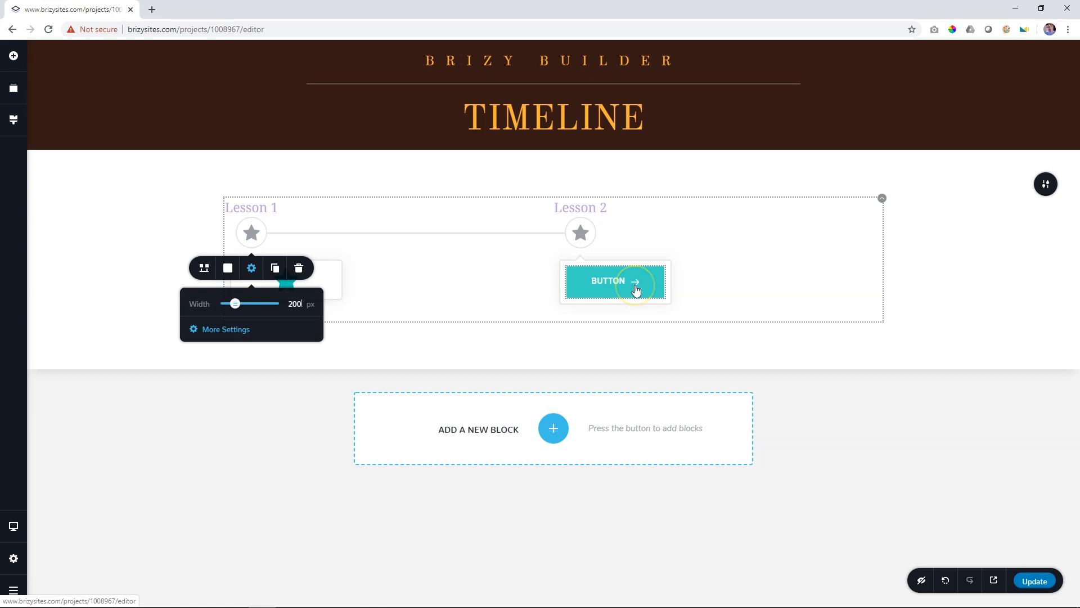
click(514, 292)
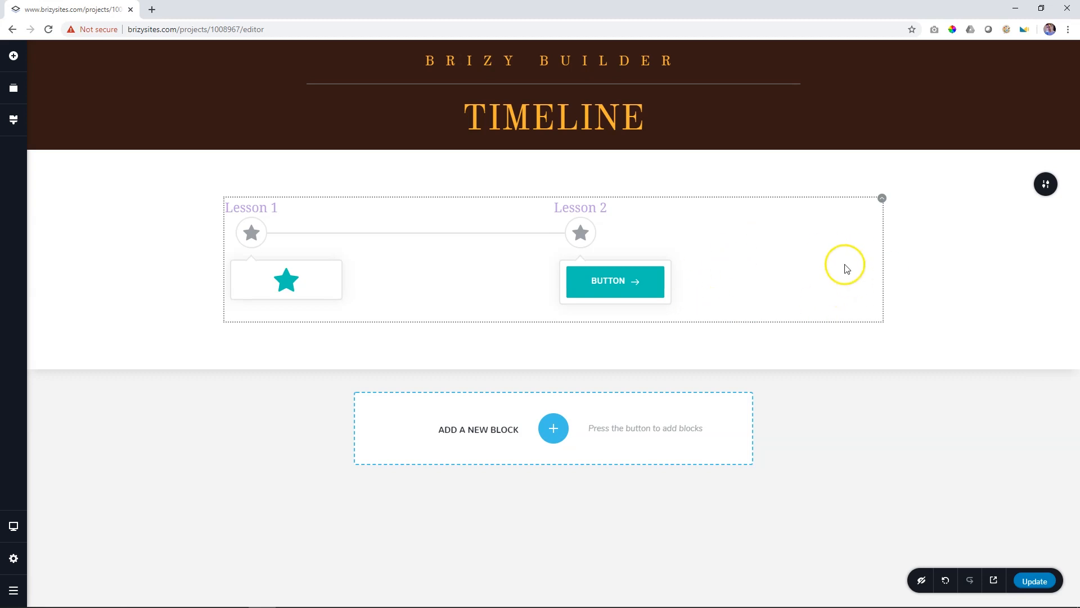
Step: Duplicate the Lesson 1 timeline item, including its content box
click(252, 234)
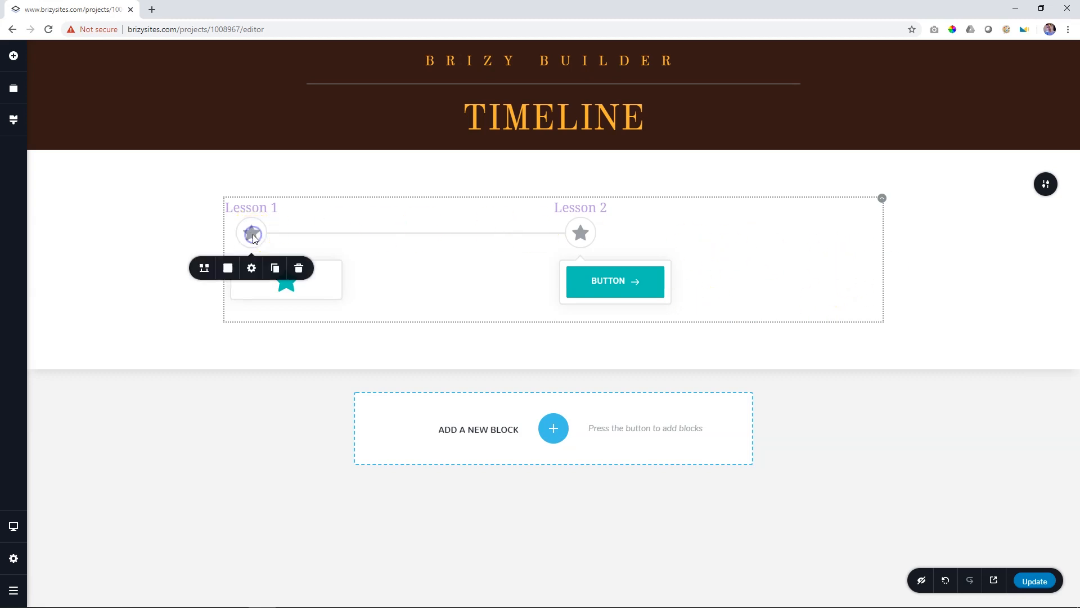
click(274, 274)
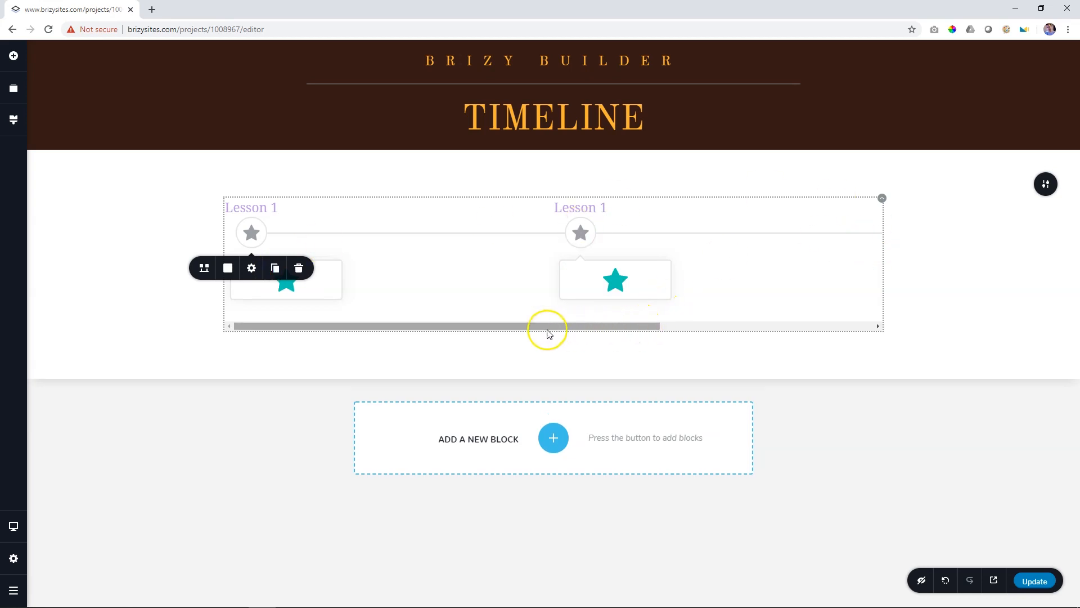
drag(458, 325, 370, 332)
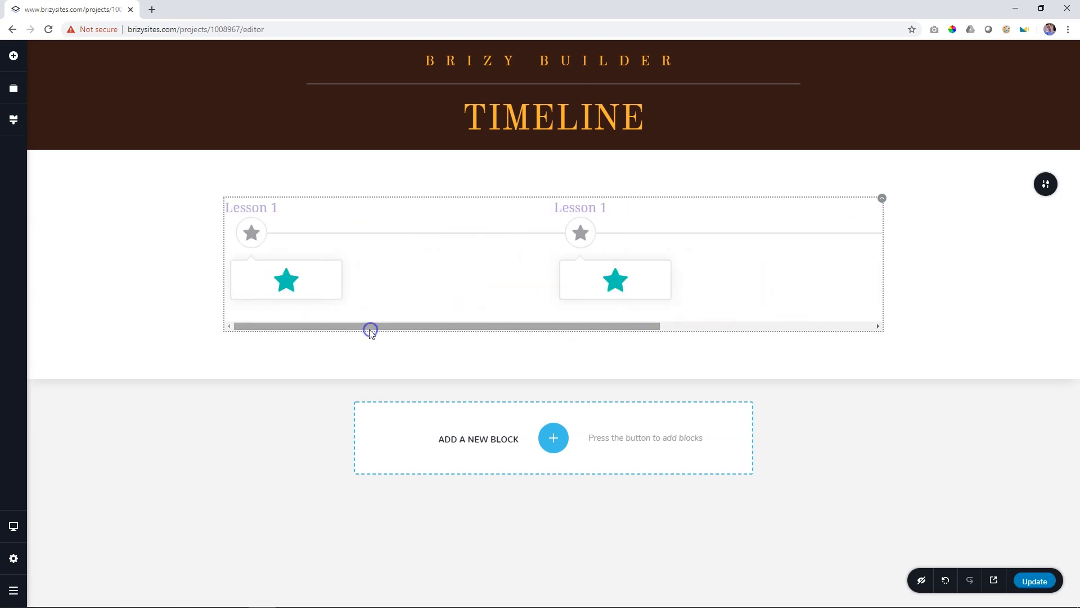
click(254, 233)
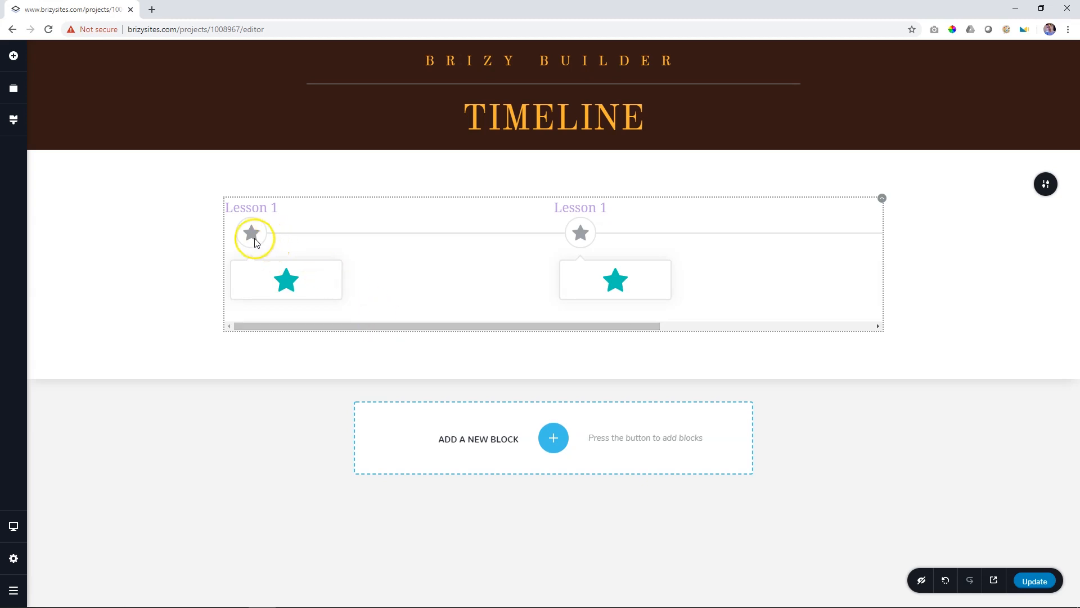
Step: Duplicate the first Lesson 1 timeline item and set the timeline to 4 columns
click(251, 233)
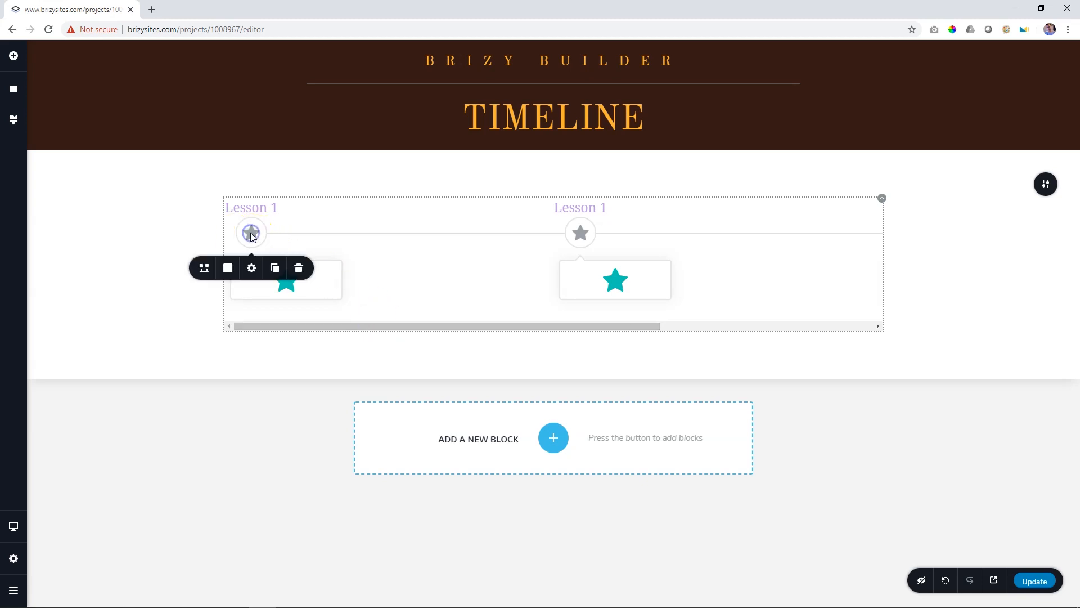
click(205, 269)
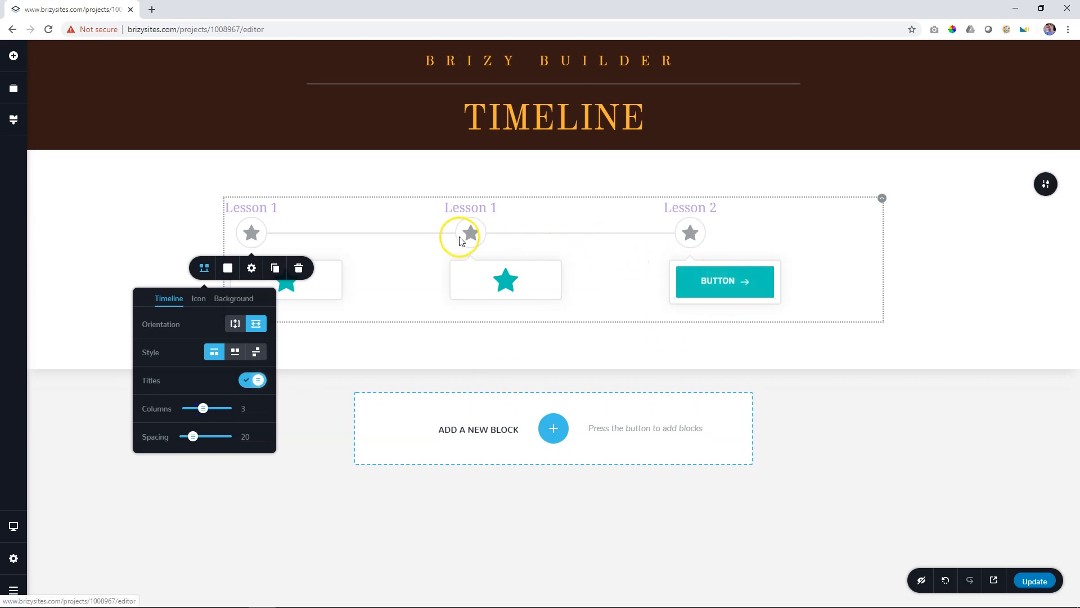
click(275, 267)
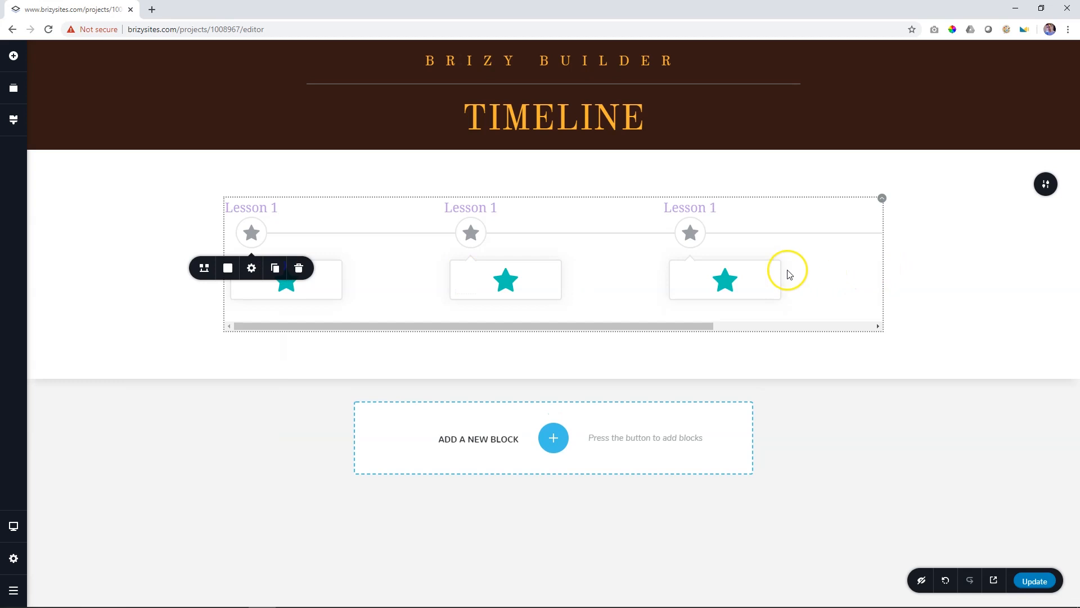
click(206, 271)
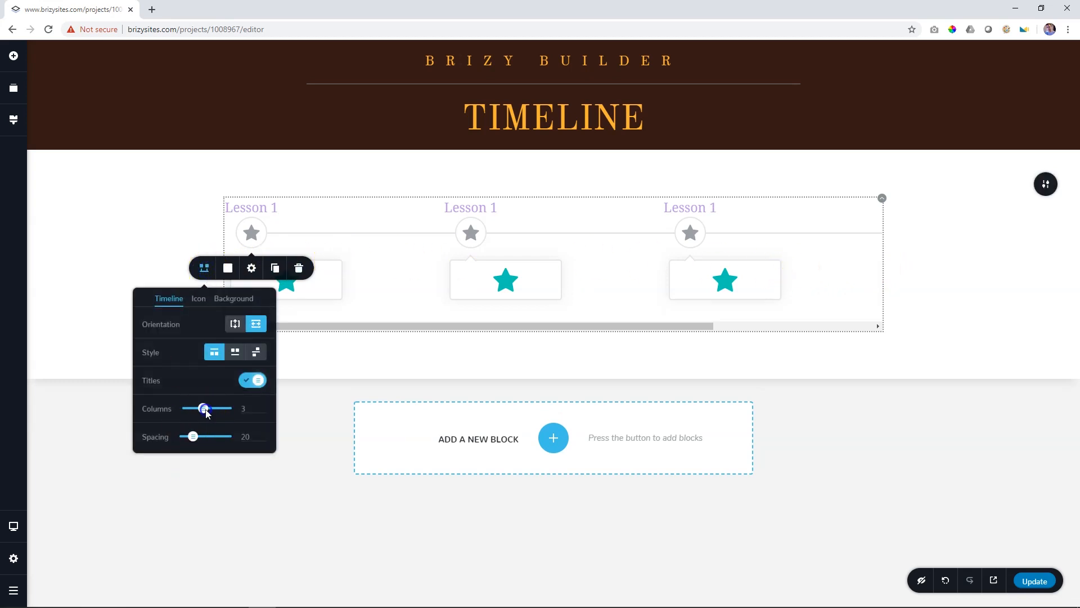
drag(205, 409, 210, 409)
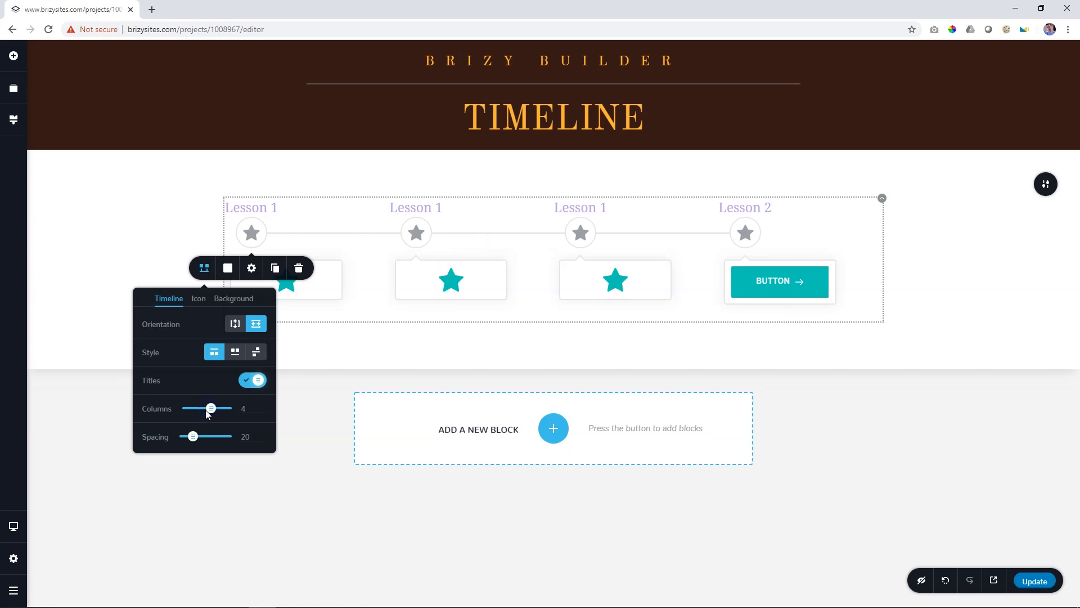
click(252, 270)
click(205, 270)
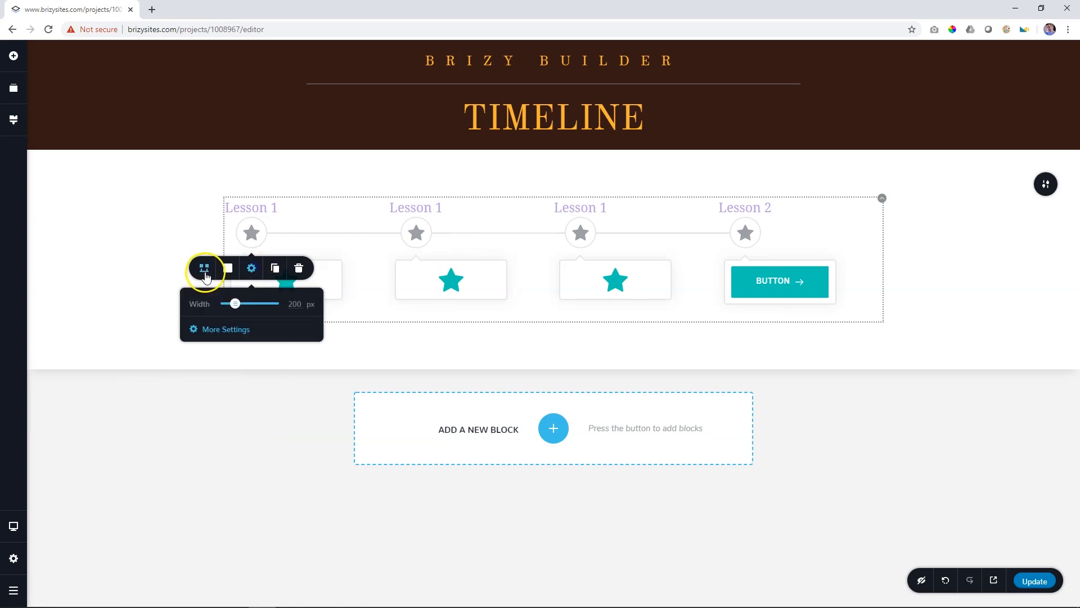
click(206, 271)
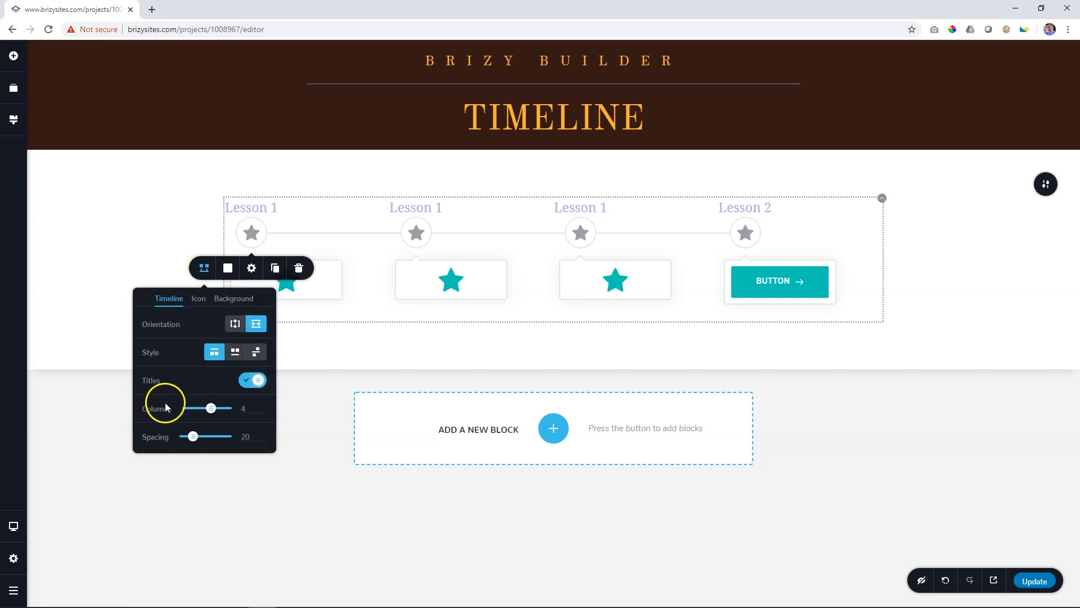
click(251, 270)
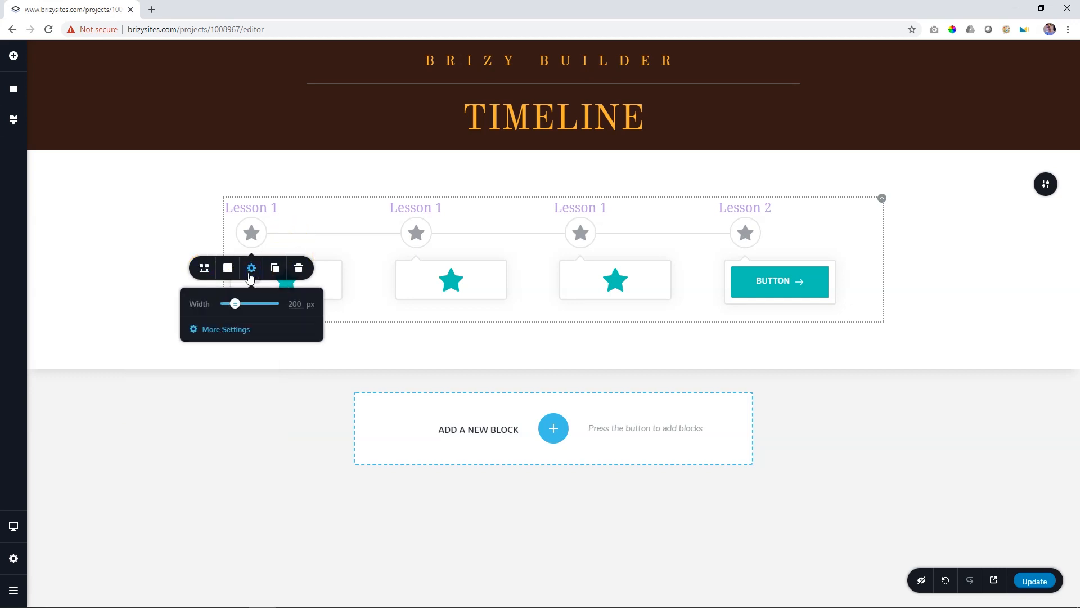
click(215, 274)
click(252, 268)
click(205, 270)
click(200, 269)
click(251, 274)
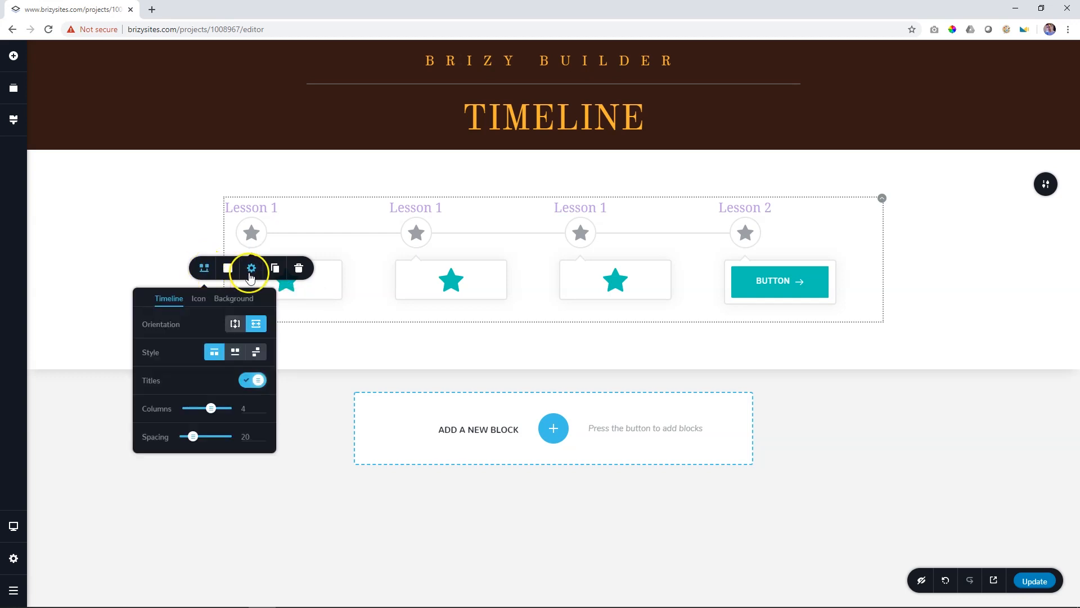
Step: Widen the timeline's content boxes to 270 px
click(252, 271)
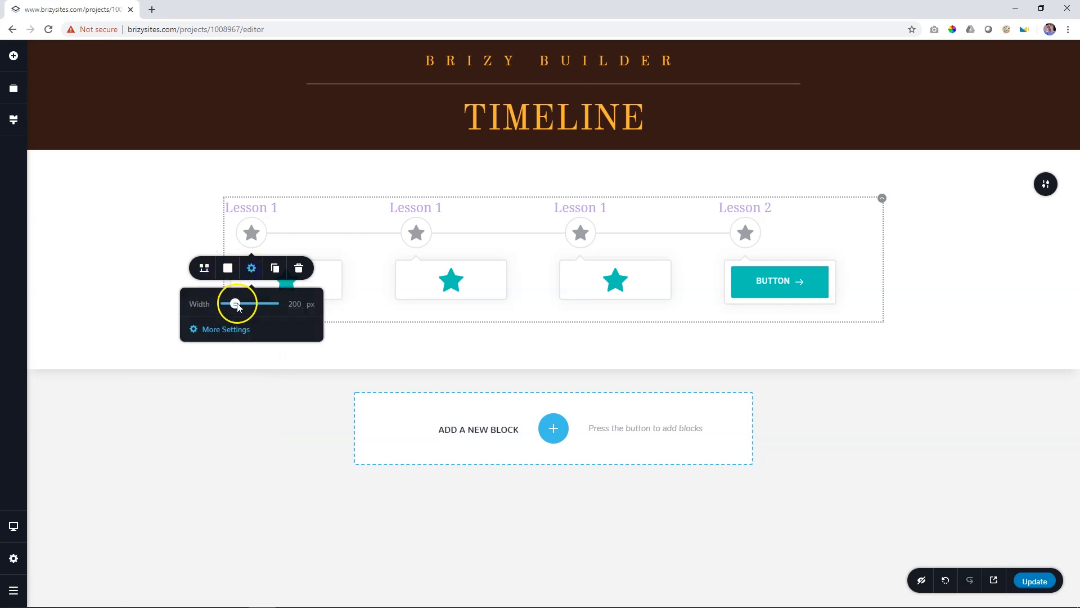
drag(238, 306, 239, 305)
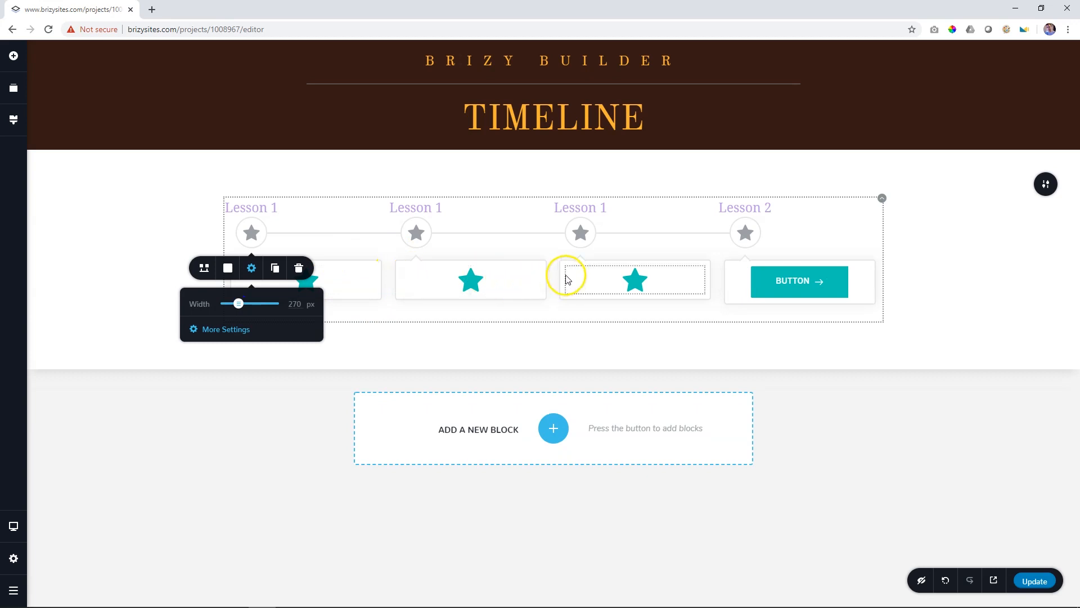
click(975, 332)
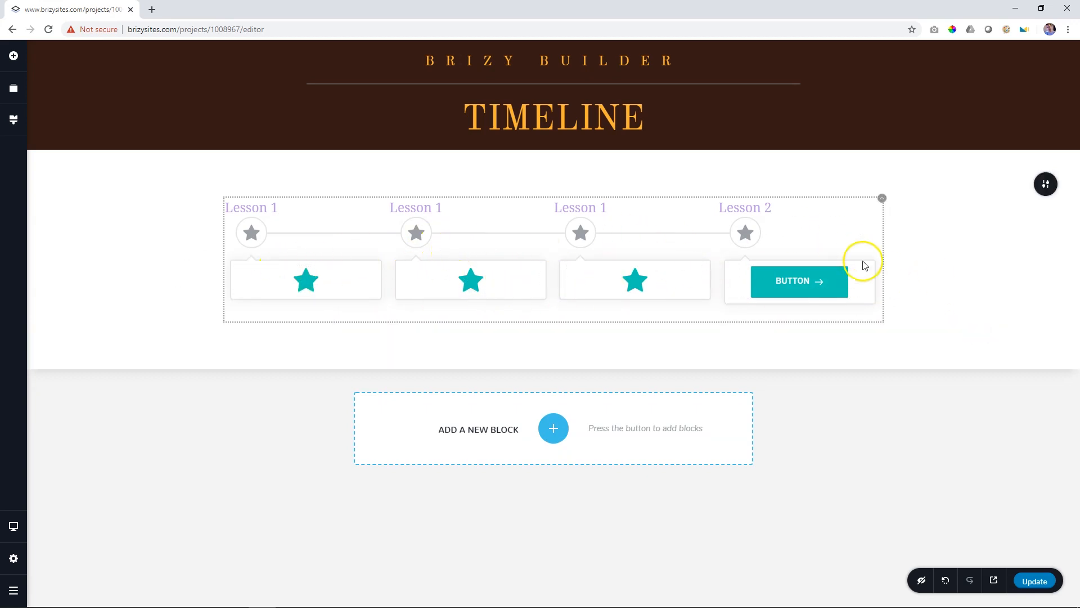
Step: Duplicate the first Lesson 1 timeline item three times so that the timeline scrolls horizontally
click(251, 233)
click(204, 270)
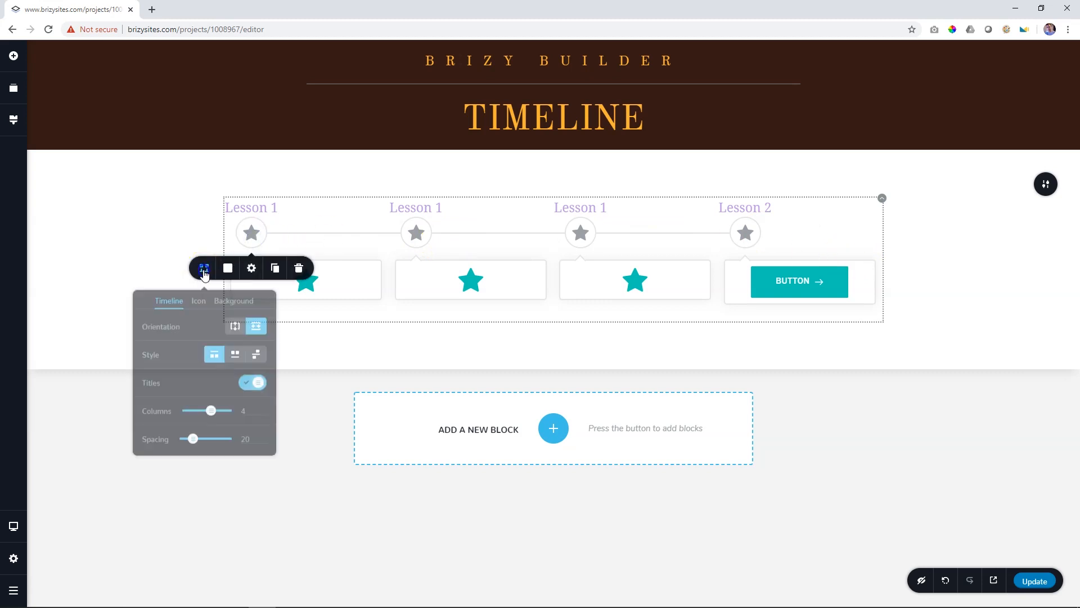
click(275, 269)
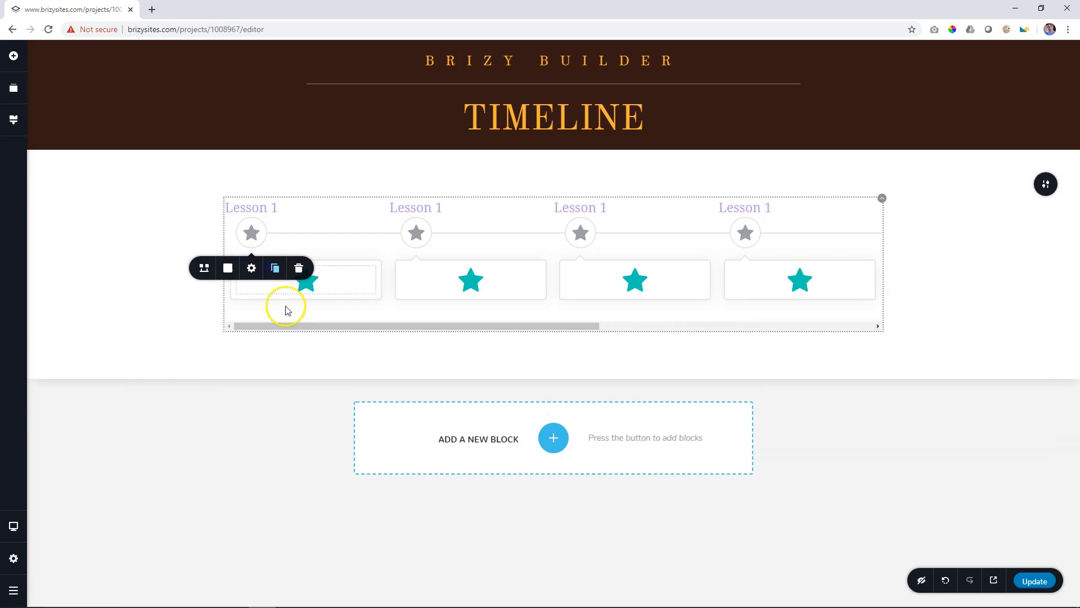
mouse_move(289, 326)
mouse_down()
mouse_move(626, 328)
mouse_move(270, 328)
mouse_move(687, 323)
mouse_move(277, 334)
mouse_up()
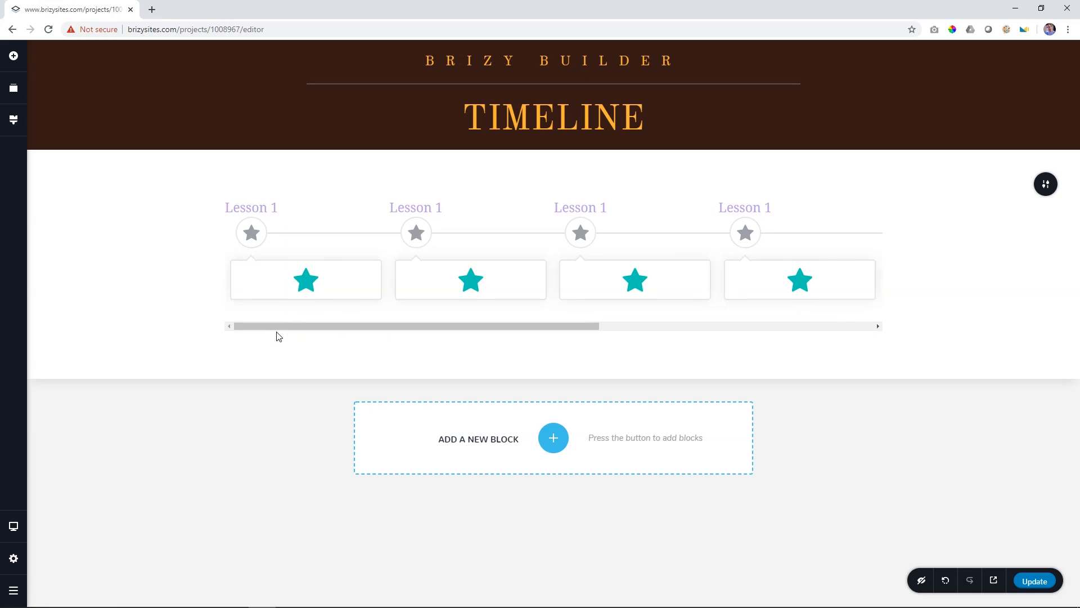
Step: Switch to the tablet view and reduce the timeline's content box width to 183 px
click(14, 528)
click(65, 517)
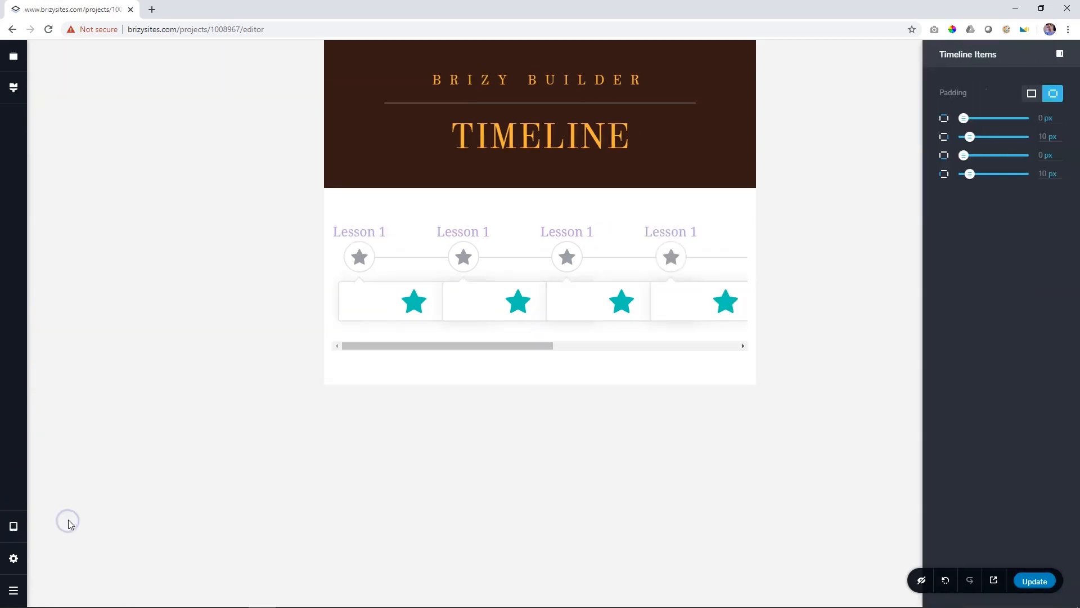
click(428, 315)
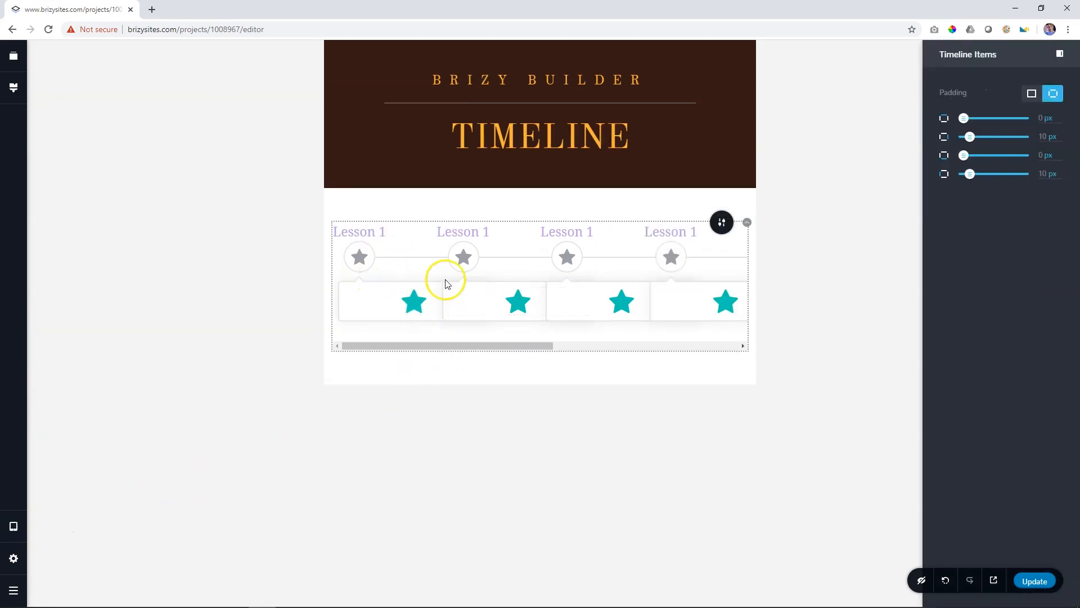
click(362, 259)
click(372, 222)
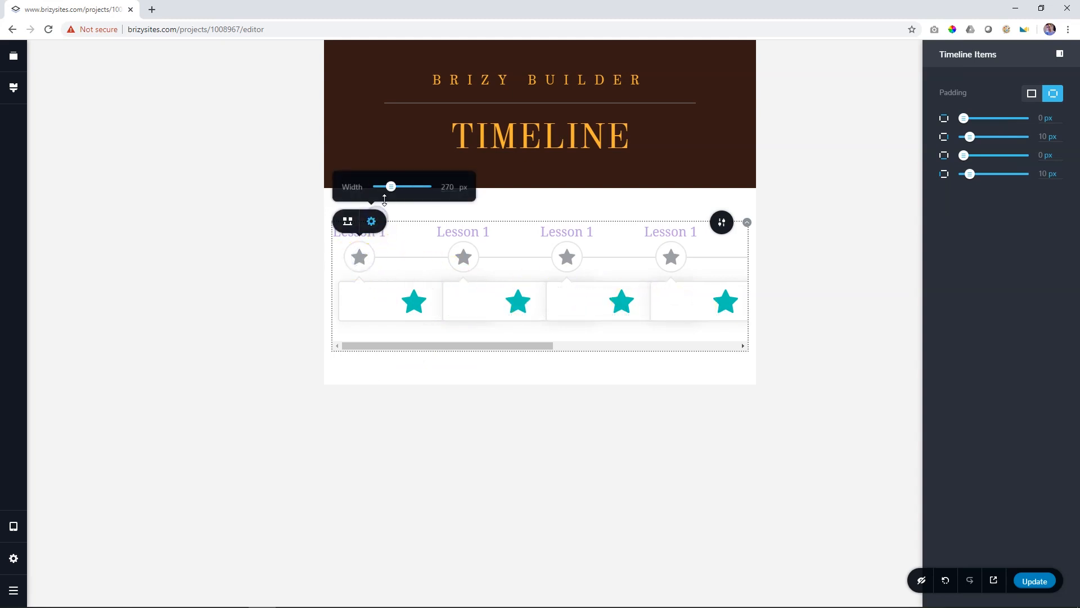
drag(392, 190, 390, 192)
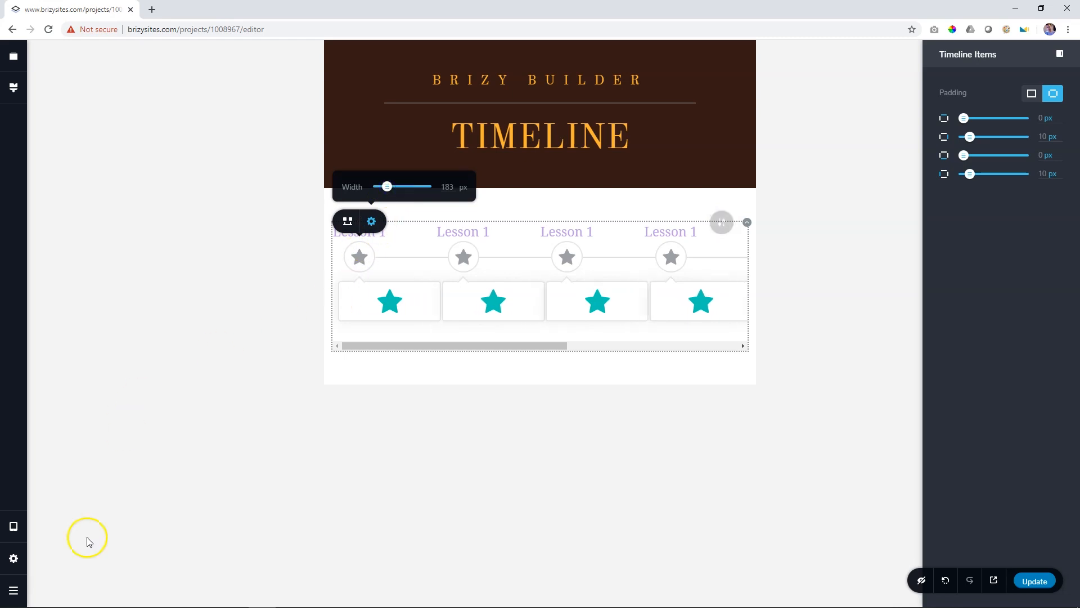
Step: Switch to the mobile view and narrow the timeline's content boxes until they stop overlapping
click(14, 526)
click(65, 547)
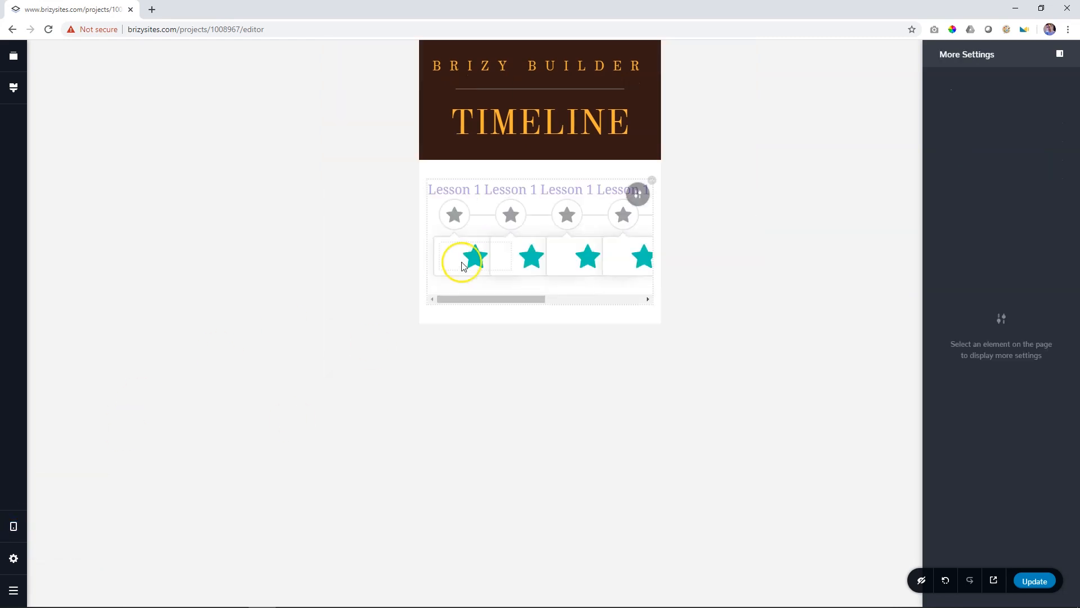
click(458, 213)
click(442, 252)
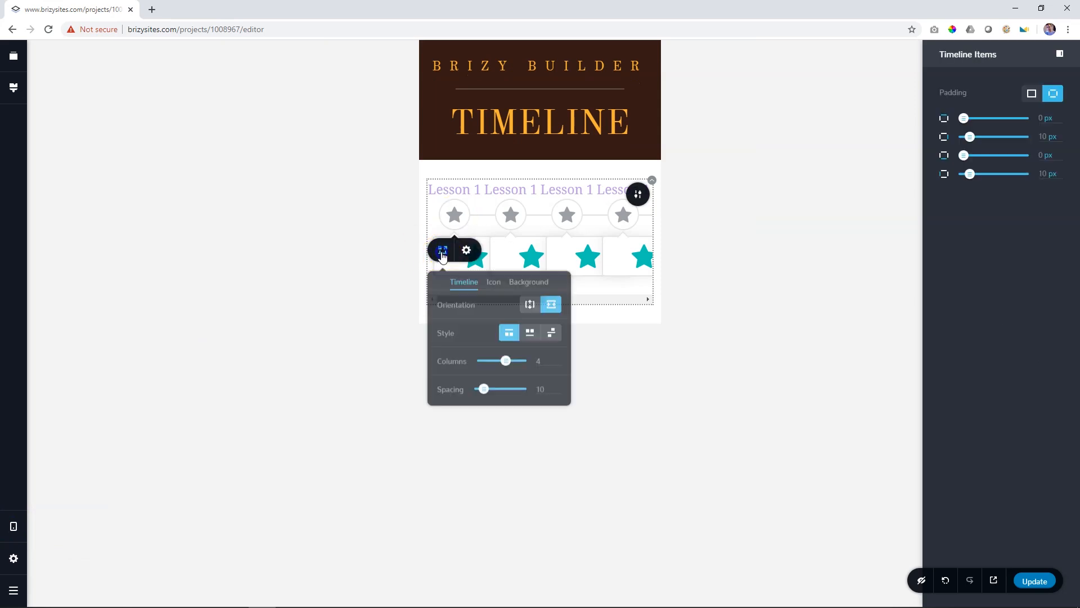
click(466, 250)
drag(481, 287, 478, 289)
click(590, 254)
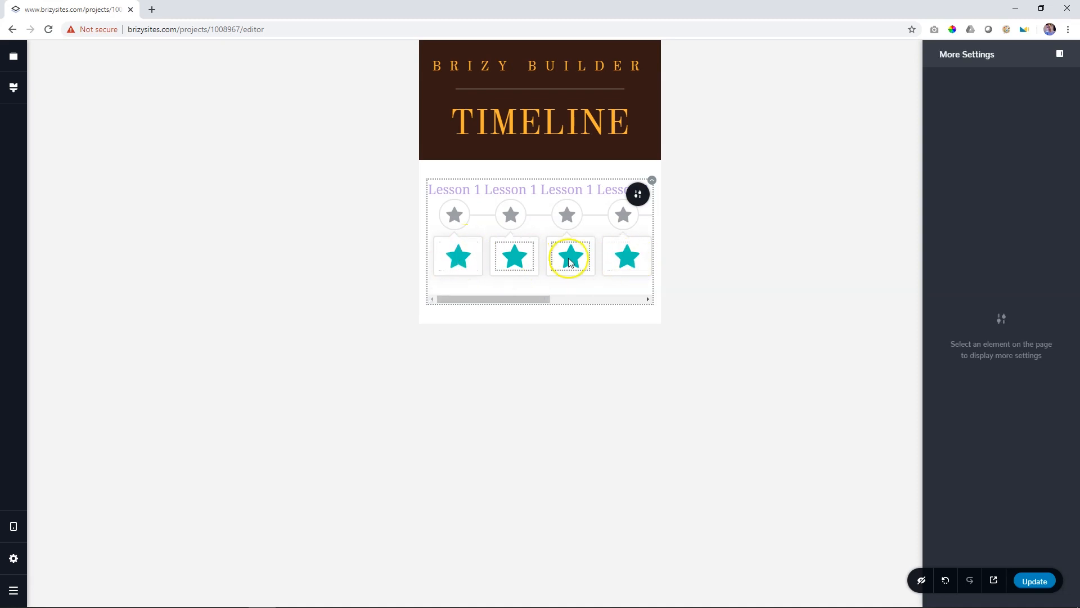
Step: Set the mobile timeline to 2 columns with a content box width of 183 px
click(458, 216)
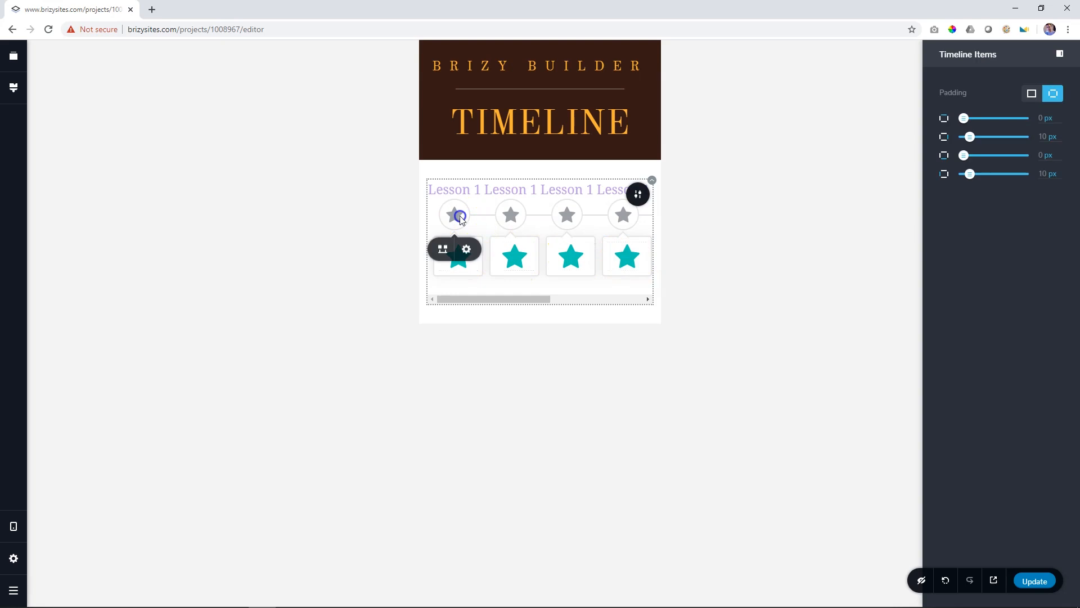
click(442, 252)
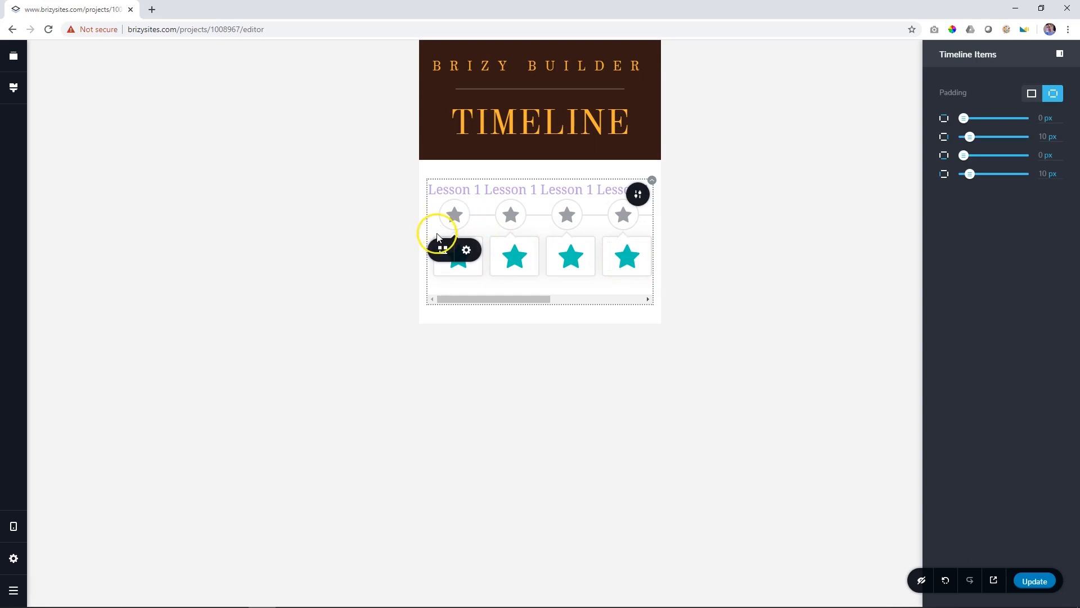
drag(505, 359, 498, 363)
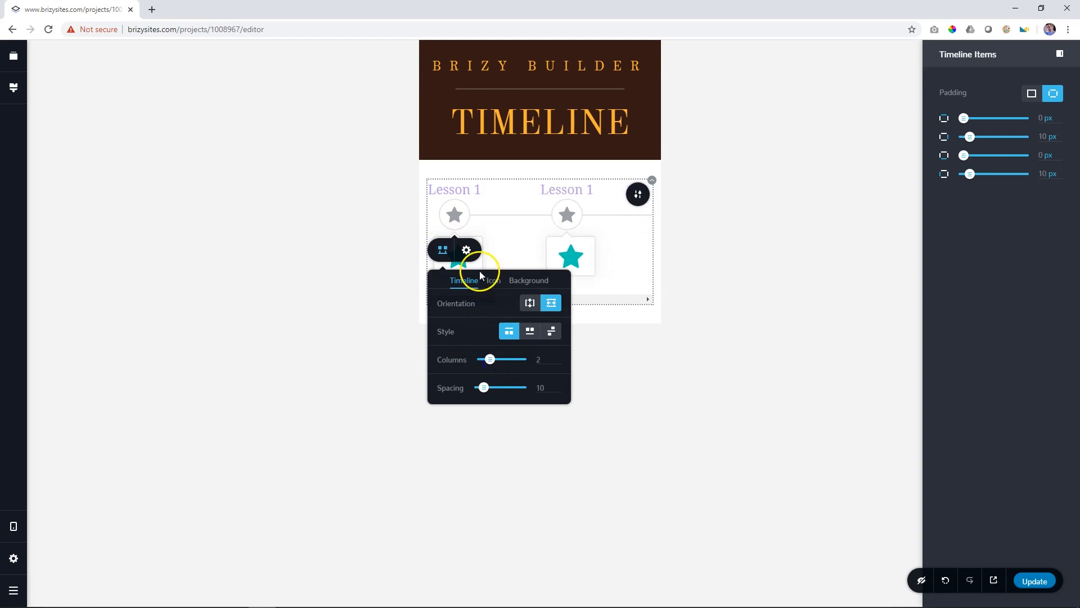
click(466, 250)
click(479, 285)
drag(481, 288, 483, 287)
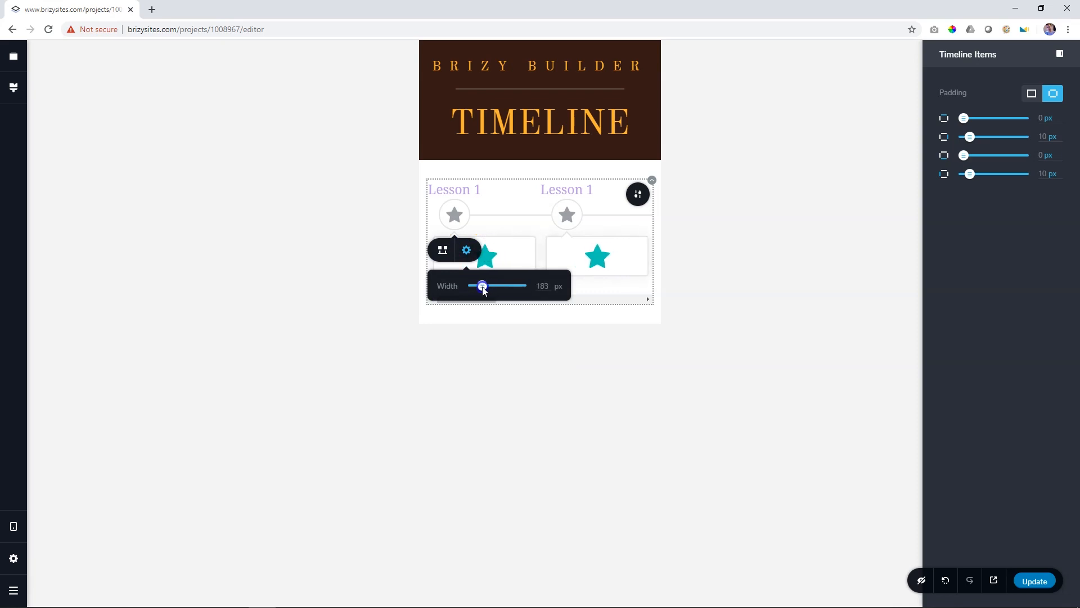
Step: Compare the timeline in the desktop and mobile views, ending in the desktop view
click(20, 535)
click(62, 489)
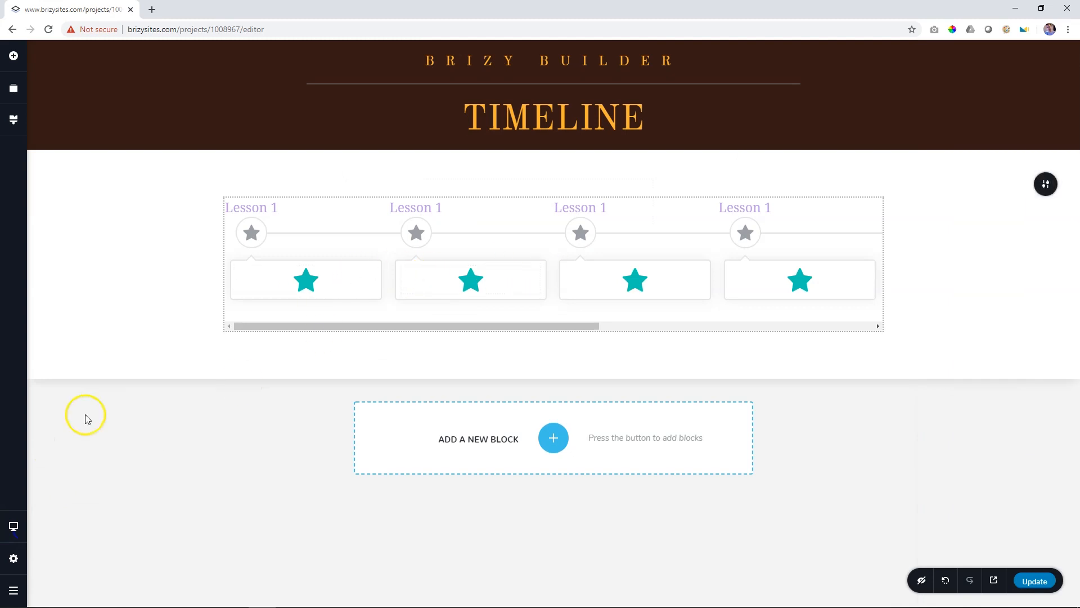
click(14, 526)
click(66, 541)
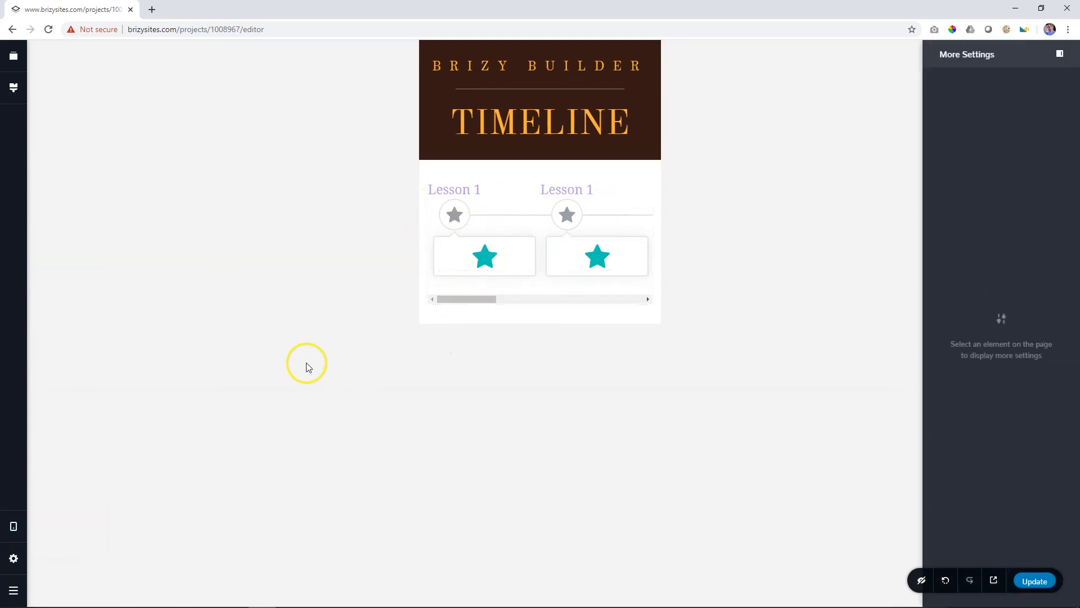
click(13, 526)
click(73, 490)
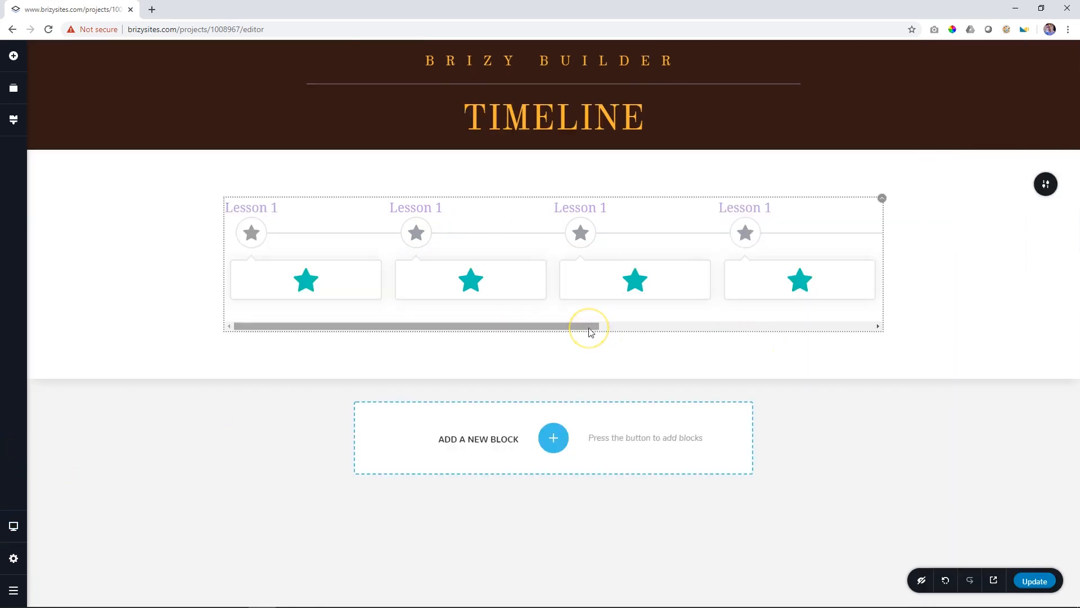
Step: Delete the last three timeline items, including the Lesson 2 item with the button
drag(589, 328, 863, 308)
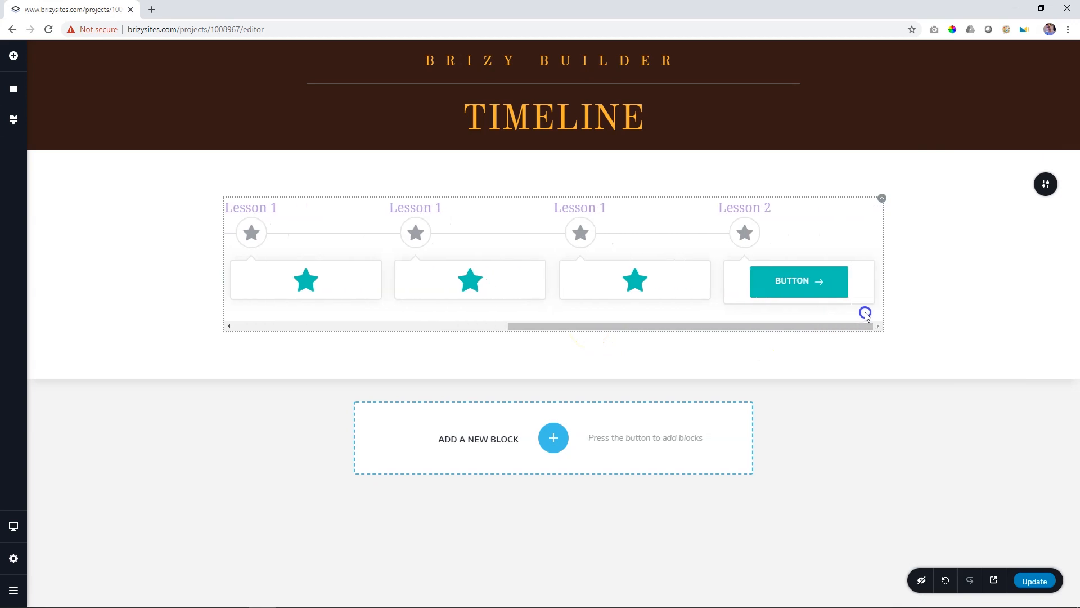
drag(535, 325, 672, 330)
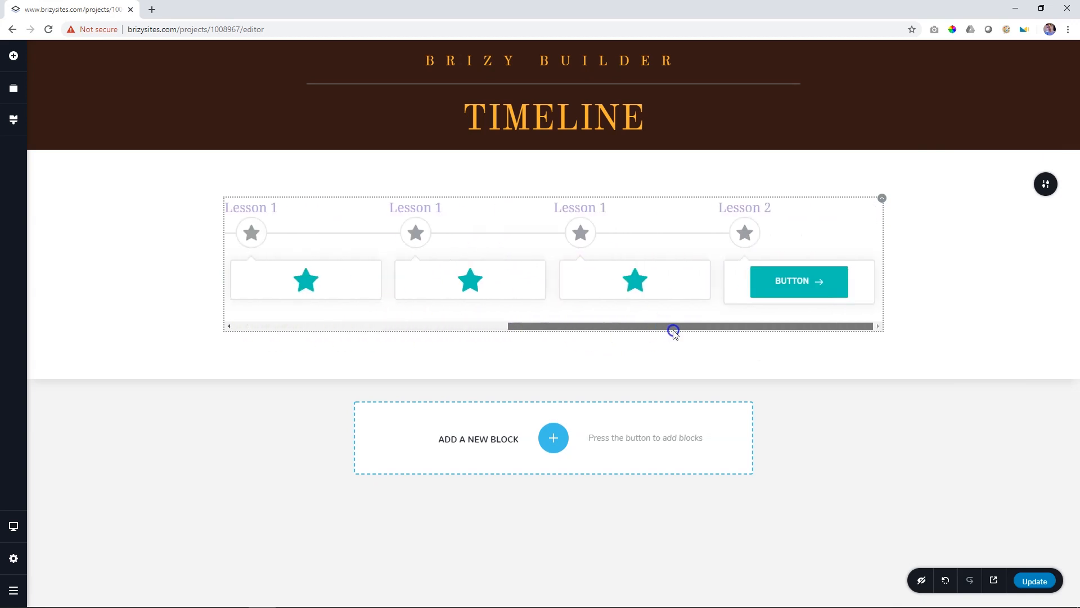
click(744, 233)
click(791, 269)
click(746, 241)
click(793, 268)
click(746, 236)
click(794, 268)
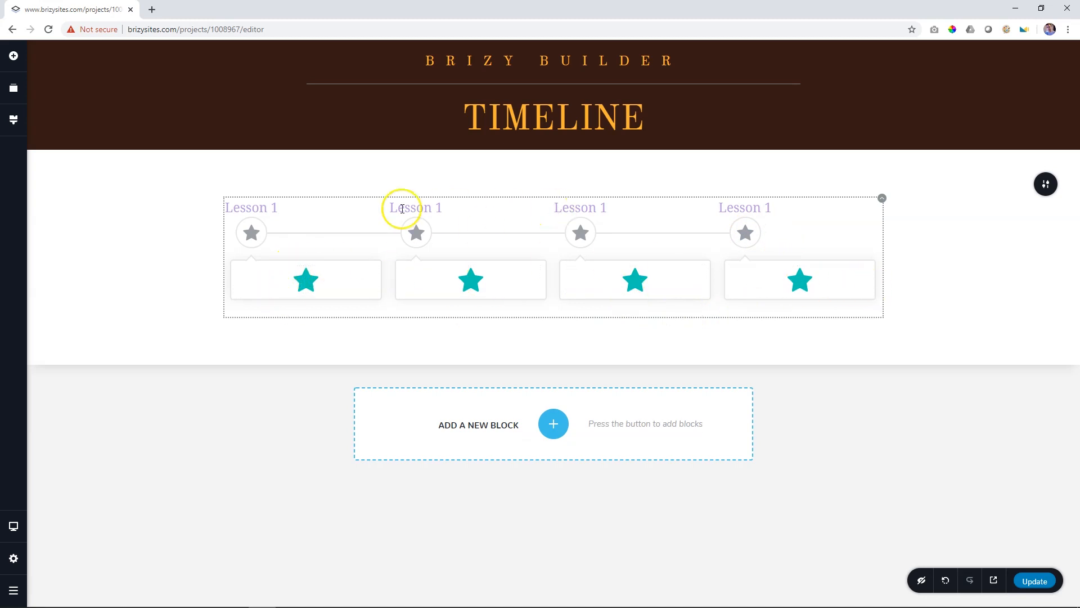
Step: Retitle the second, third and fourth timeline items as Lesson 2, Lesson 3 and Lesson 4
triple_click(418, 209)
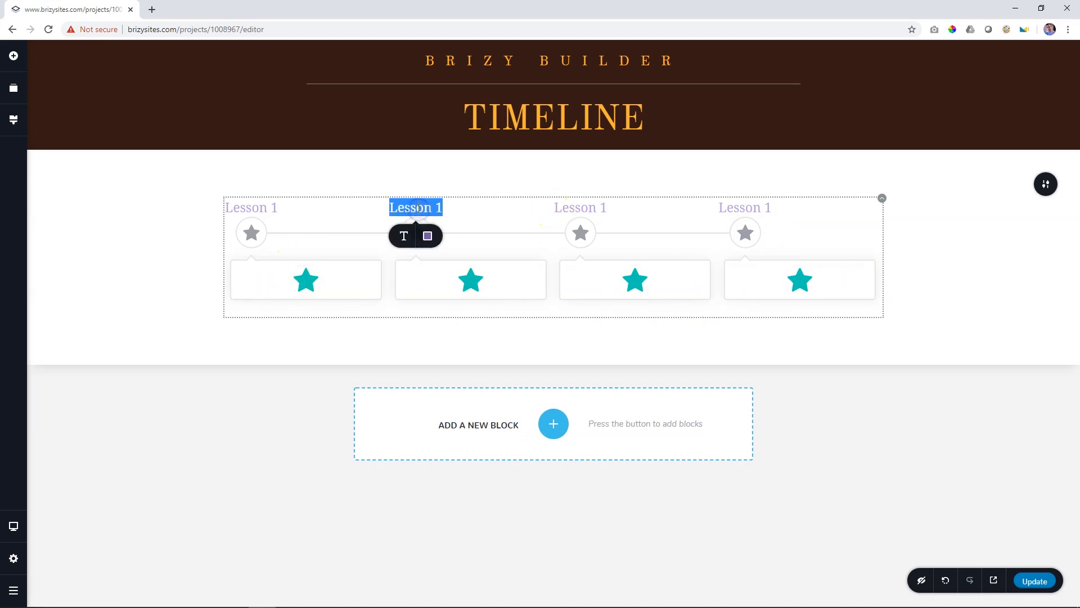
text(Les)
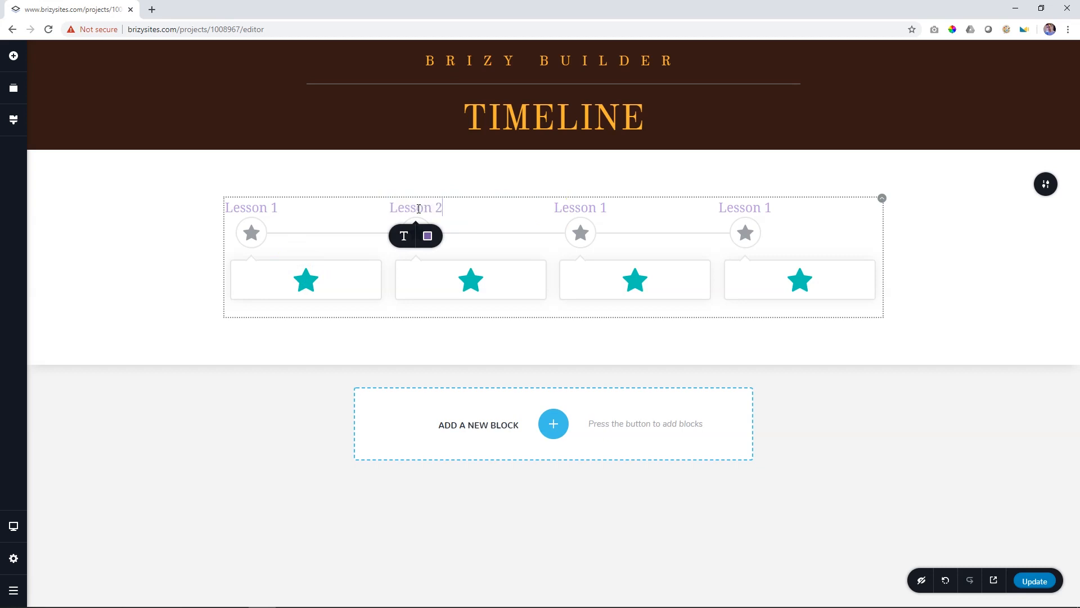
double_click(584, 206)
click(615, 208)
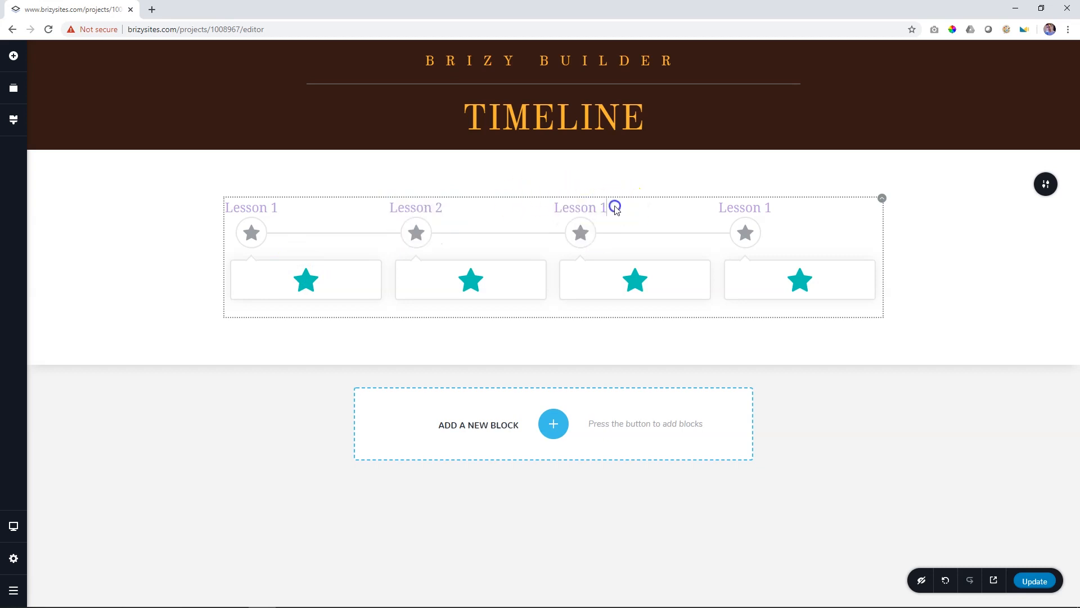
click(782, 210)
click(803, 208)
click(533, 214)
Step: Try the horizontal timeline style with content boxes above the line, followed by the alternating style
click(198, 262)
click(260, 234)
click(254, 234)
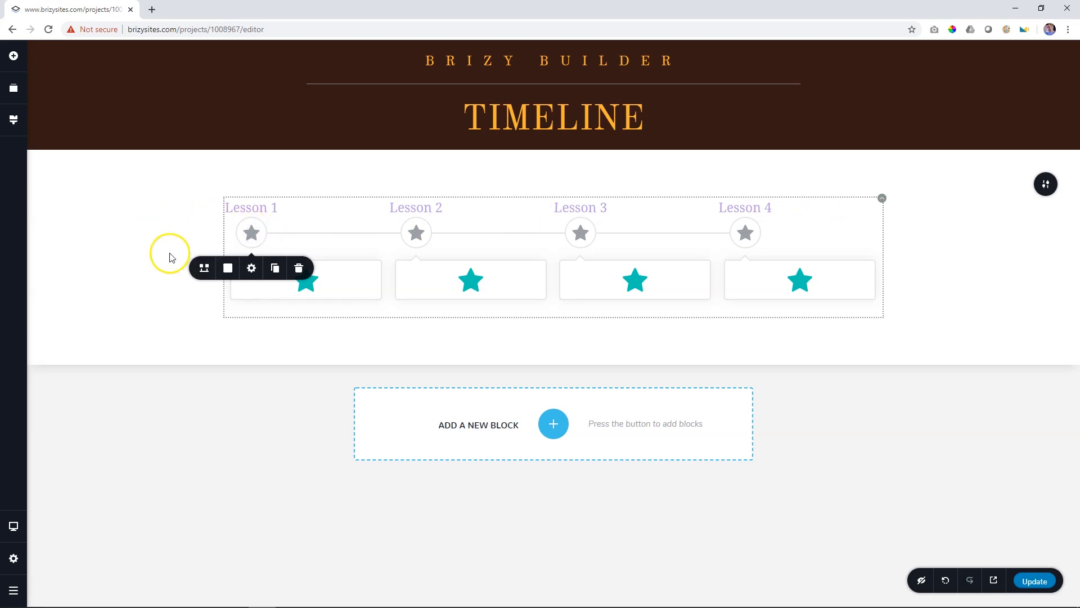
click(204, 268)
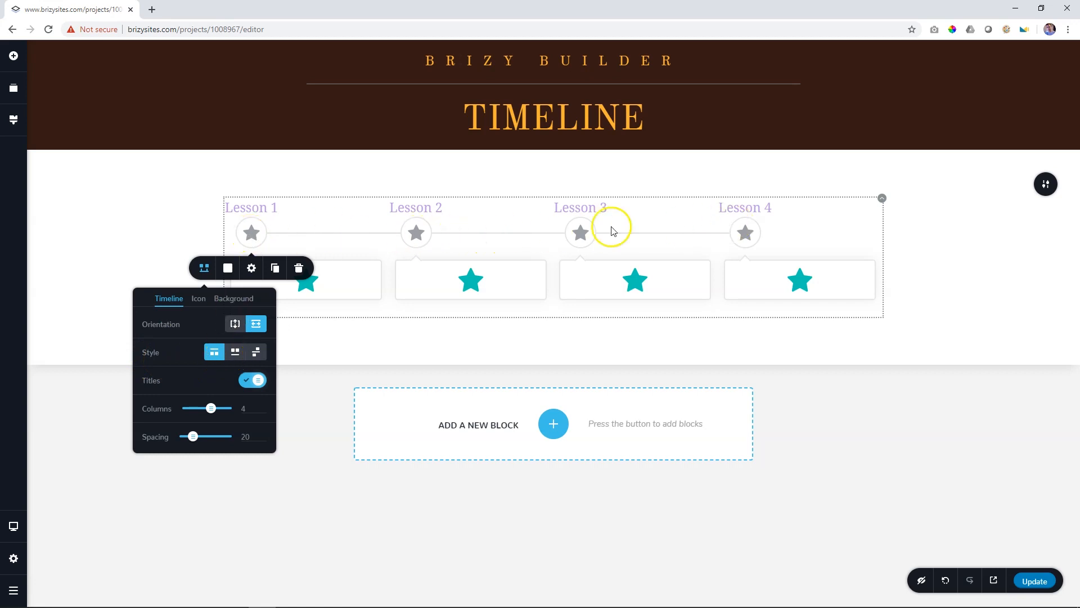
click(236, 352)
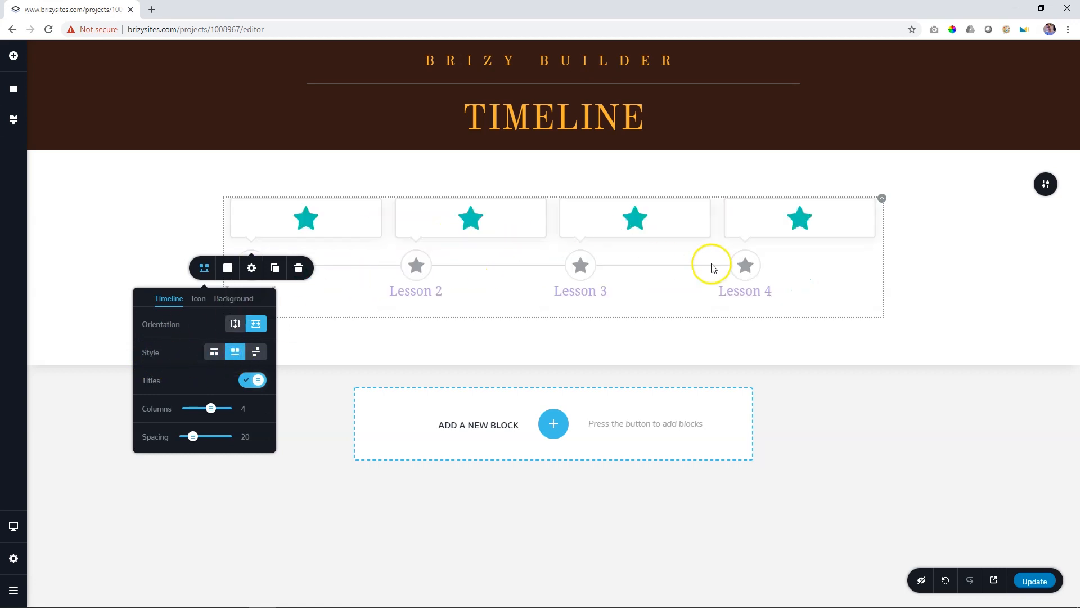
click(260, 359)
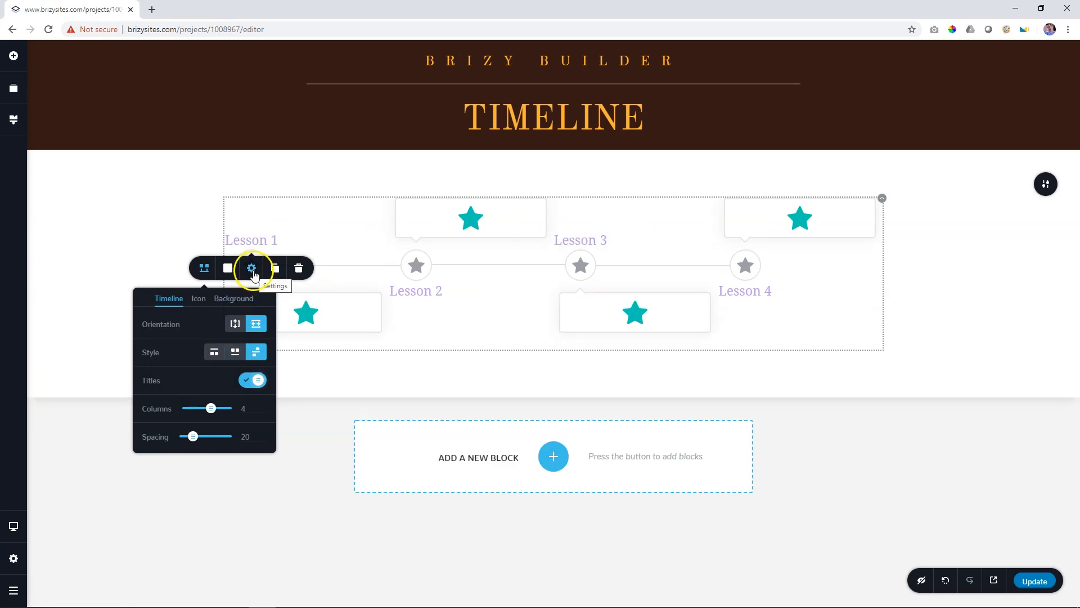
Step: Narrow the content boxes slightly and set the timeline style to titles above and boxes below the line
click(252, 270)
mouse_move(239, 305)
mouse_down()
mouse_move(252, 304)
mouse_move(239, 305)
mouse_up()
click(205, 268)
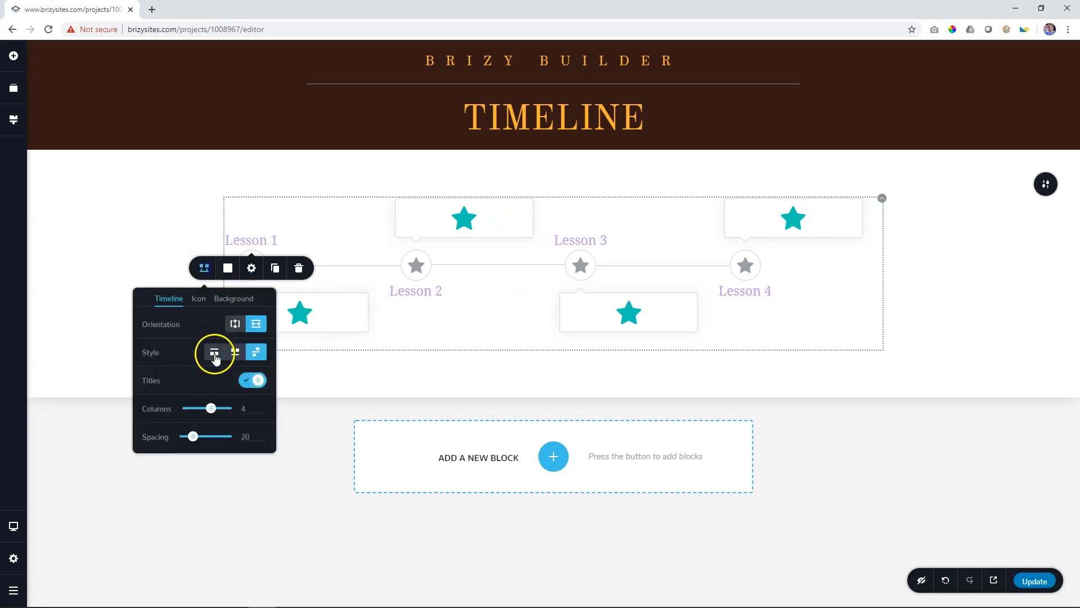
click(215, 353)
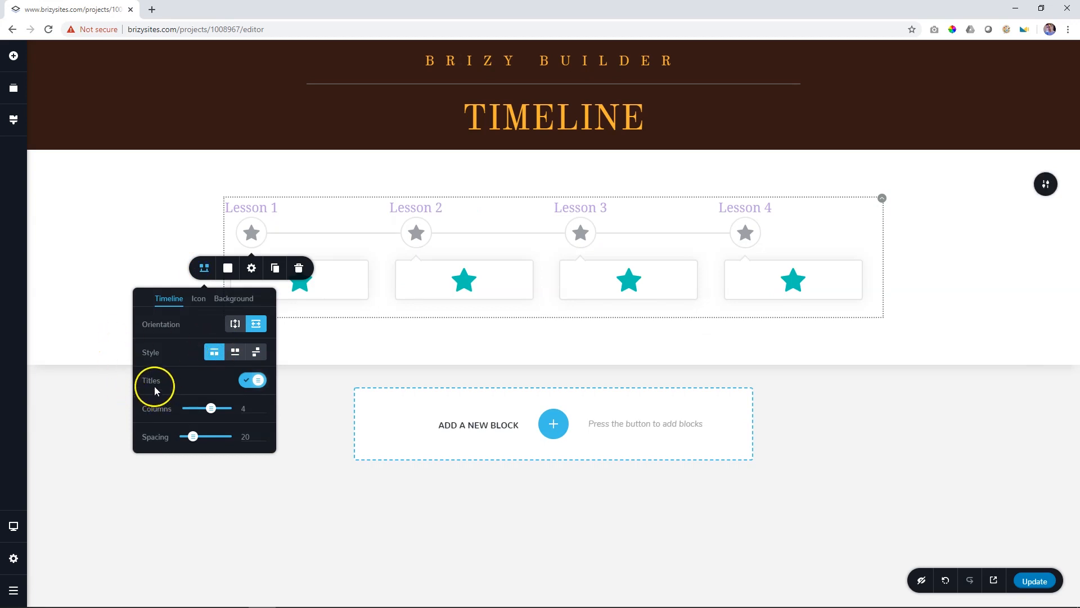
Step: Turn the timeline titles off and back on, and set the spacing to 21
click(258, 381)
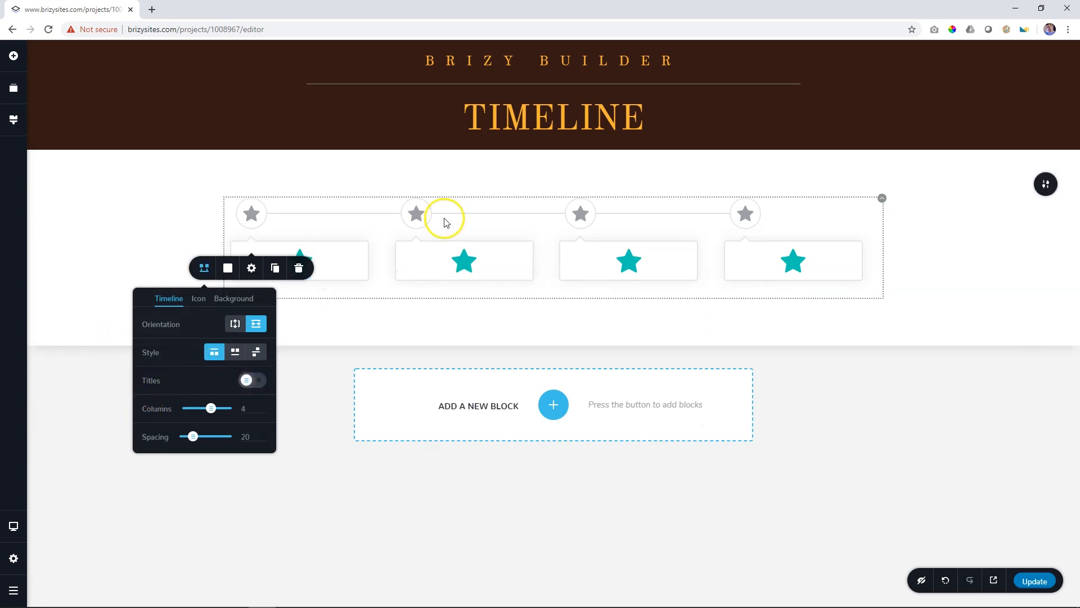
click(252, 381)
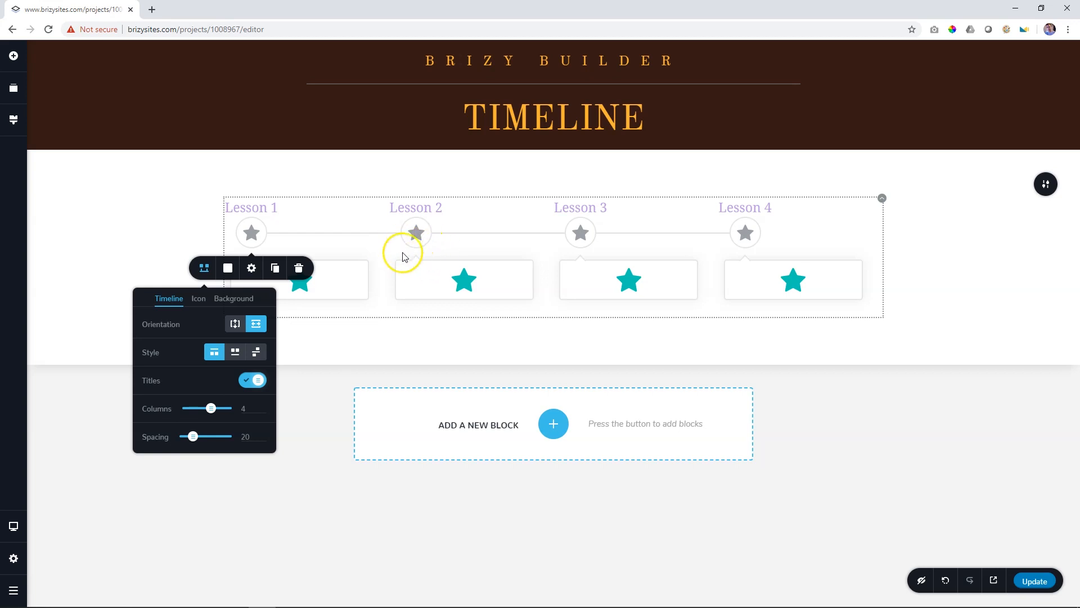
mouse_move(192, 437)
mouse_down()
mouse_move(225, 440)
mouse_move(184, 444)
mouse_move(195, 443)
mouse_up()
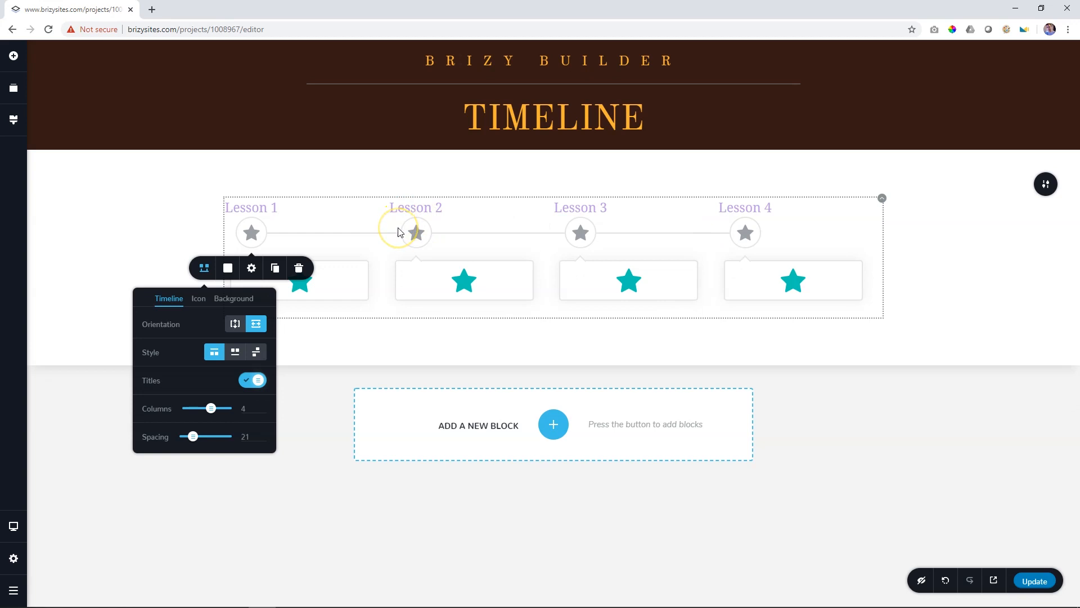
click(280, 230)
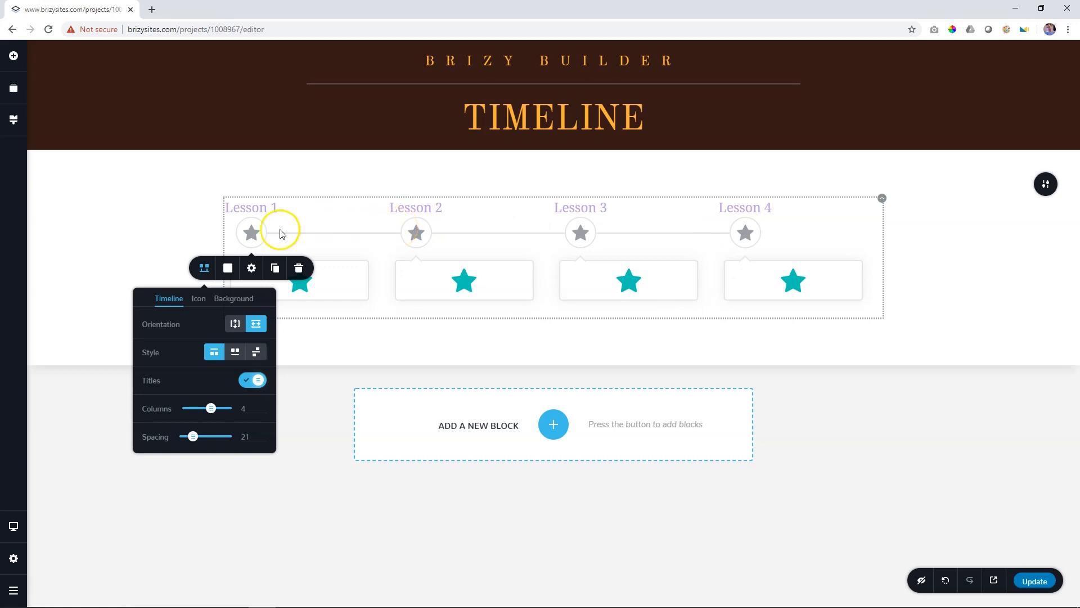
Step: Search the glyph icons for "lesson" and "study", and set the Lesson 1 marker to the open book icon
click(199, 299)
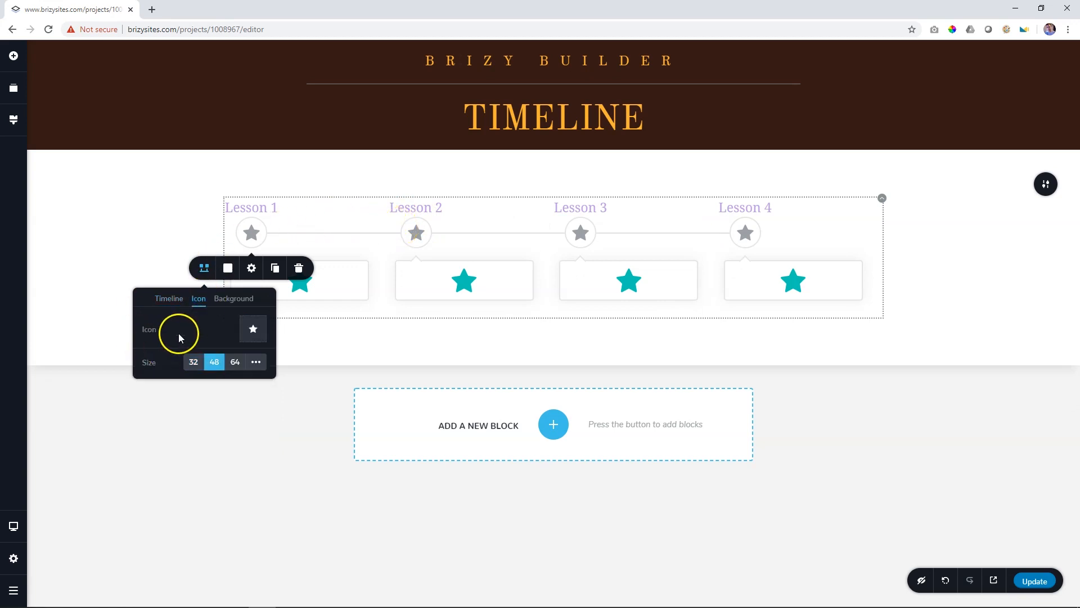
click(253, 332)
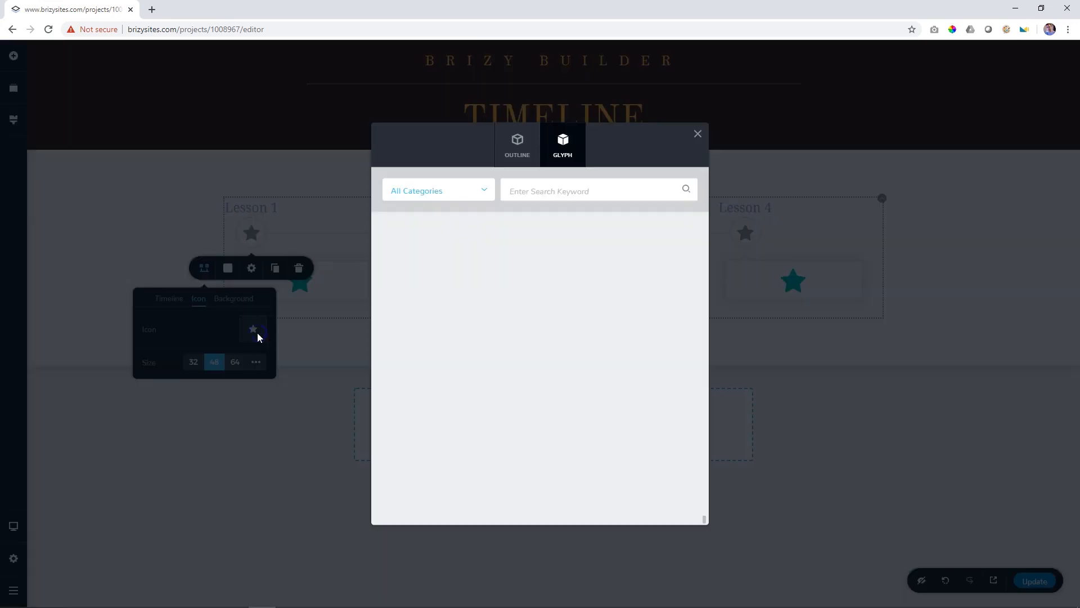
click(538, 180)
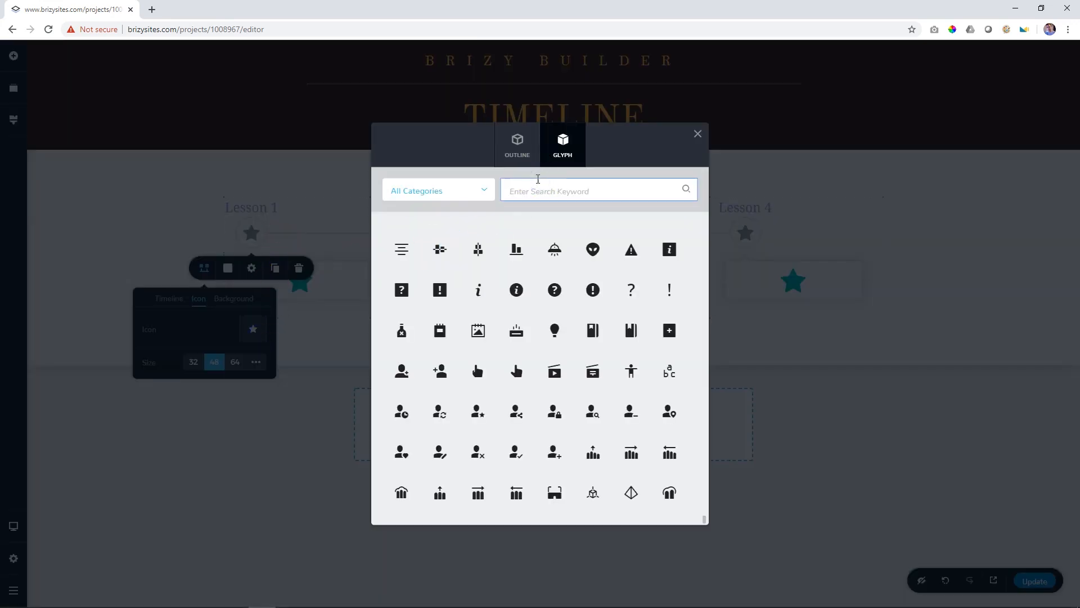
text(lesson)
key(BackSpace)
key(BackSpace)
key(BackSpace)
key(BackSpace)
key(BackSpace)
key(BackSpace)
text(stu)
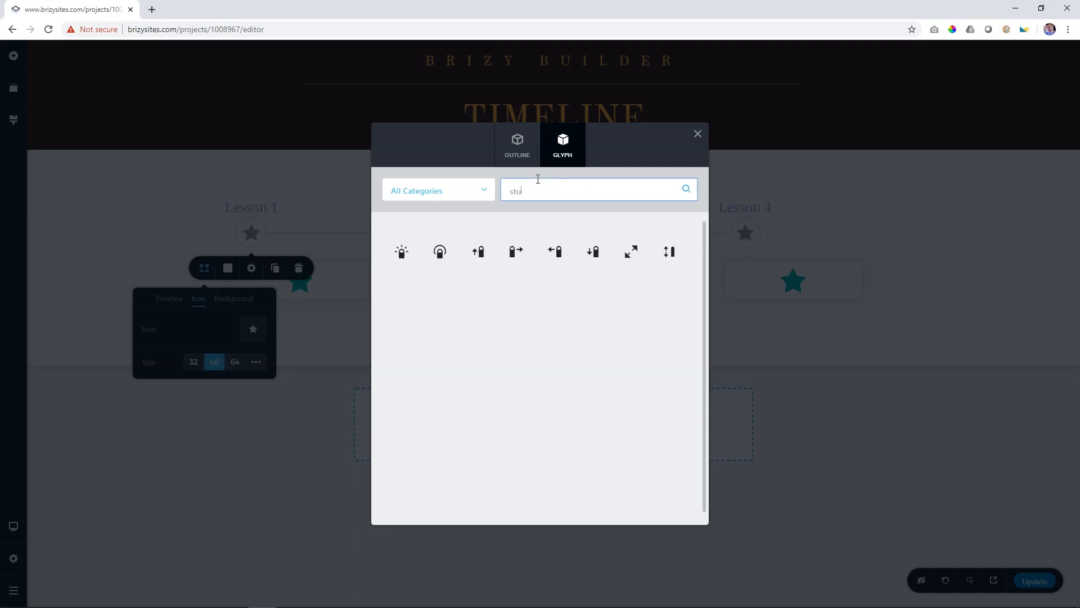
text(dy)
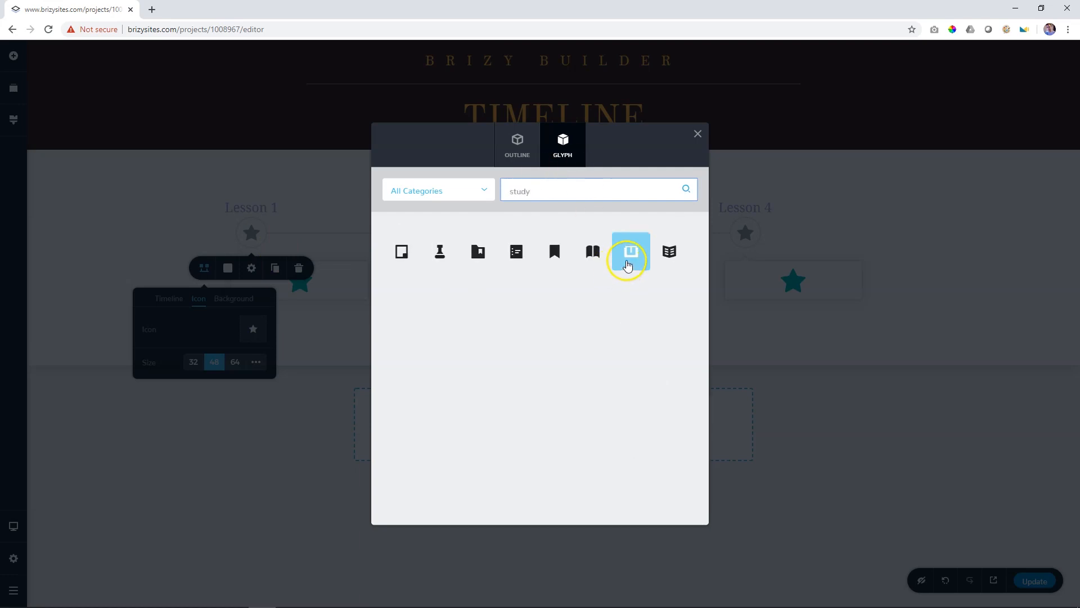
click(630, 251)
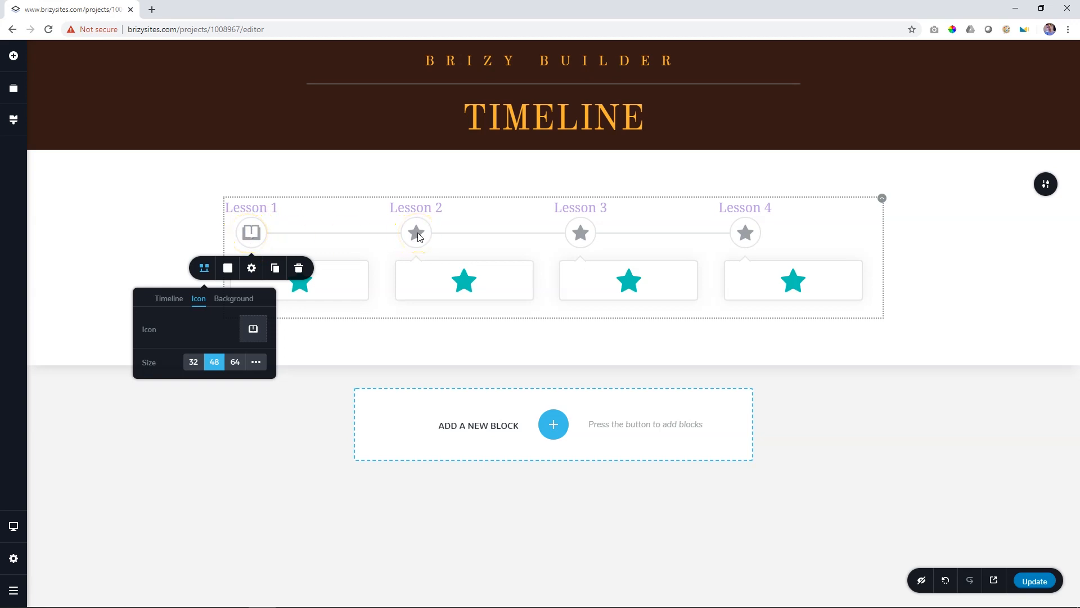
Step: Left-align the star icon inside the Lesson 1 content box
click(302, 285)
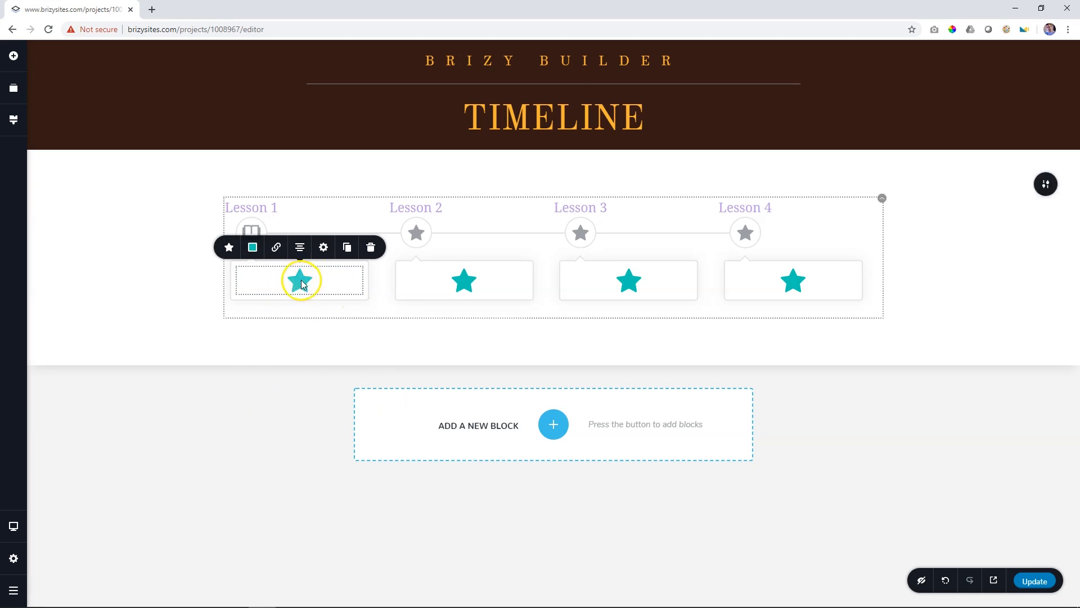
click(300, 247)
click(300, 247)
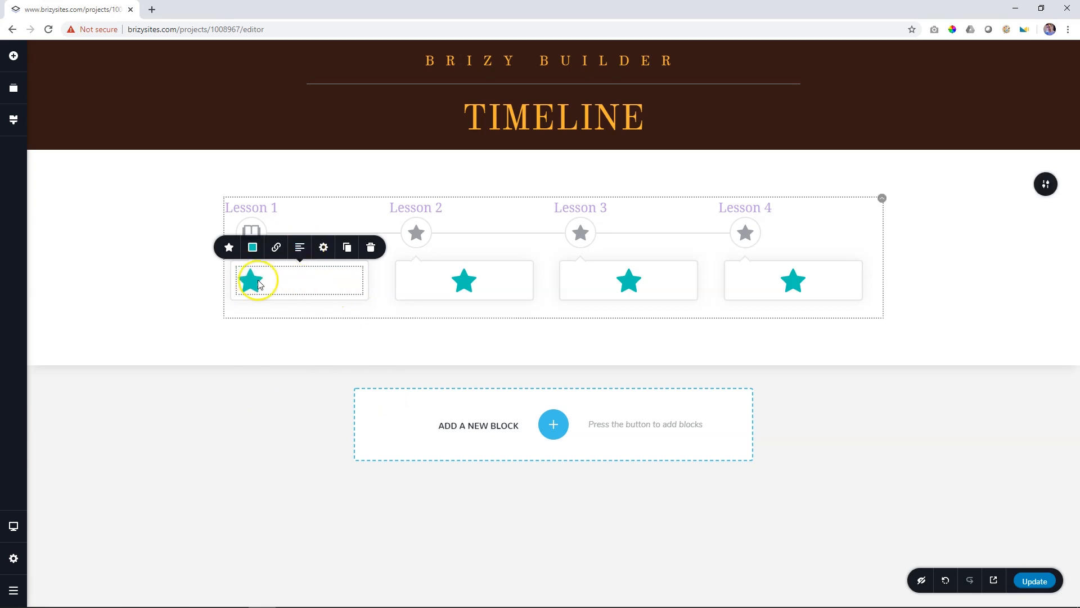
Step: Add a Video element below the star icon in the Lesson 1 content box
click(13, 56)
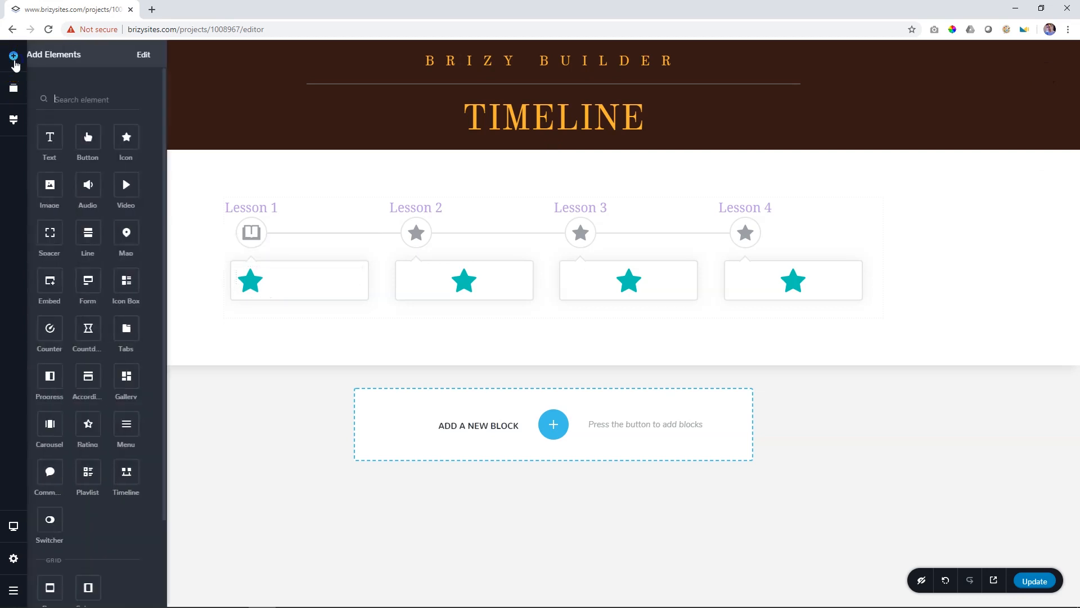
drag(145, 183, 299, 340)
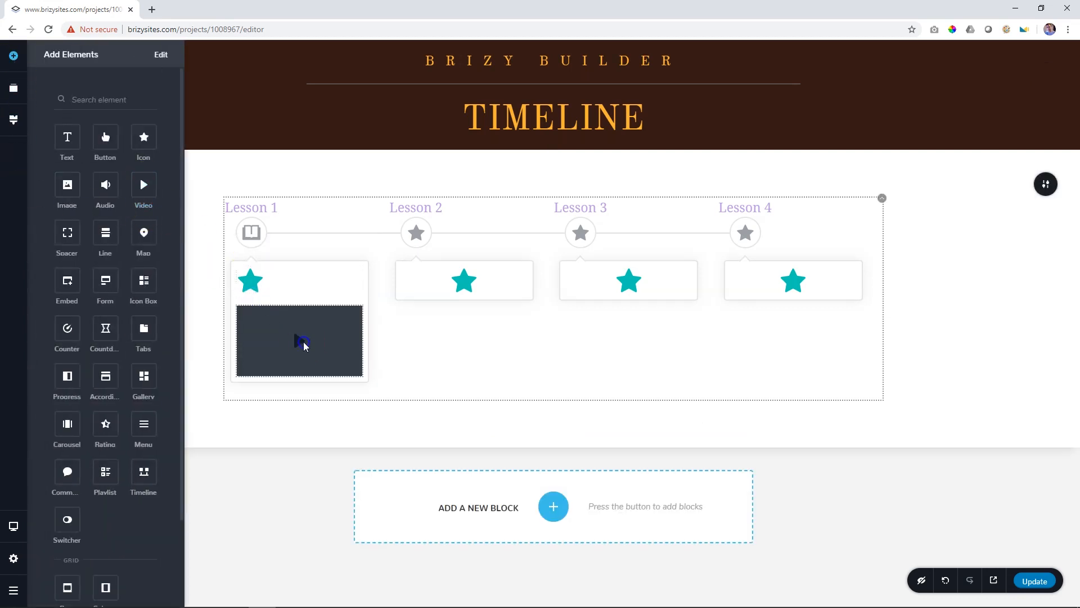
click(173, 332)
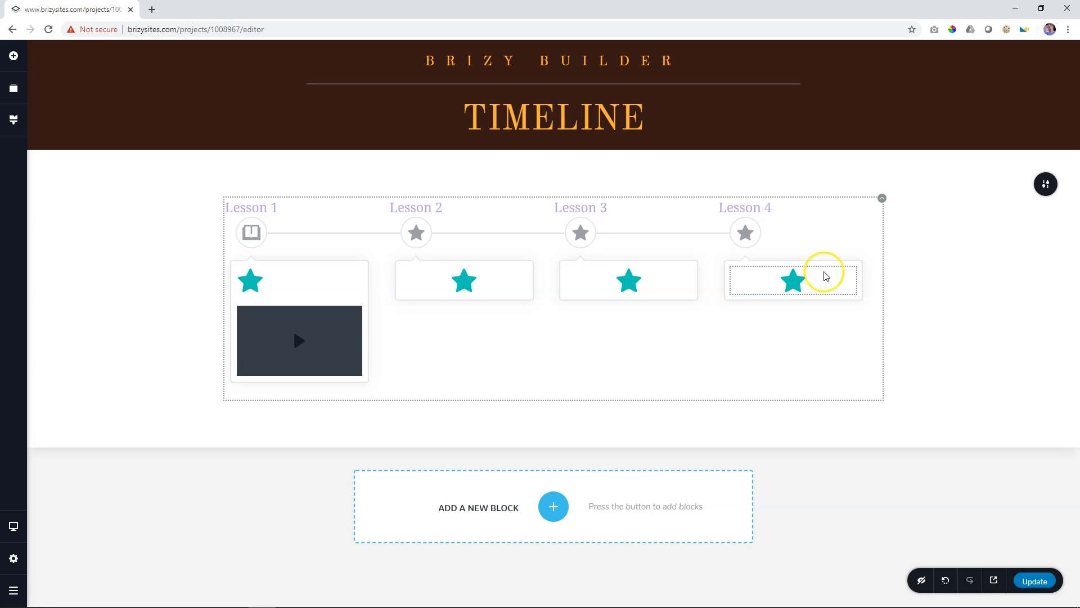
Step: Delete the Lesson 4, Lesson 3 and Lesson 2 items from the timeline
click(747, 239)
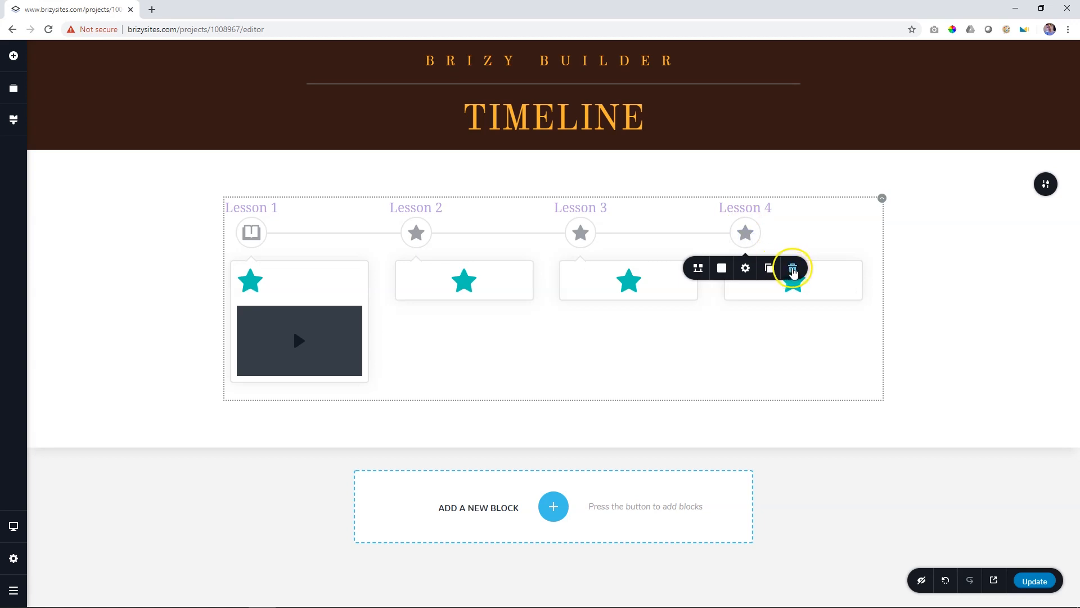
click(791, 267)
click(591, 235)
click(623, 267)
click(417, 233)
click(465, 268)
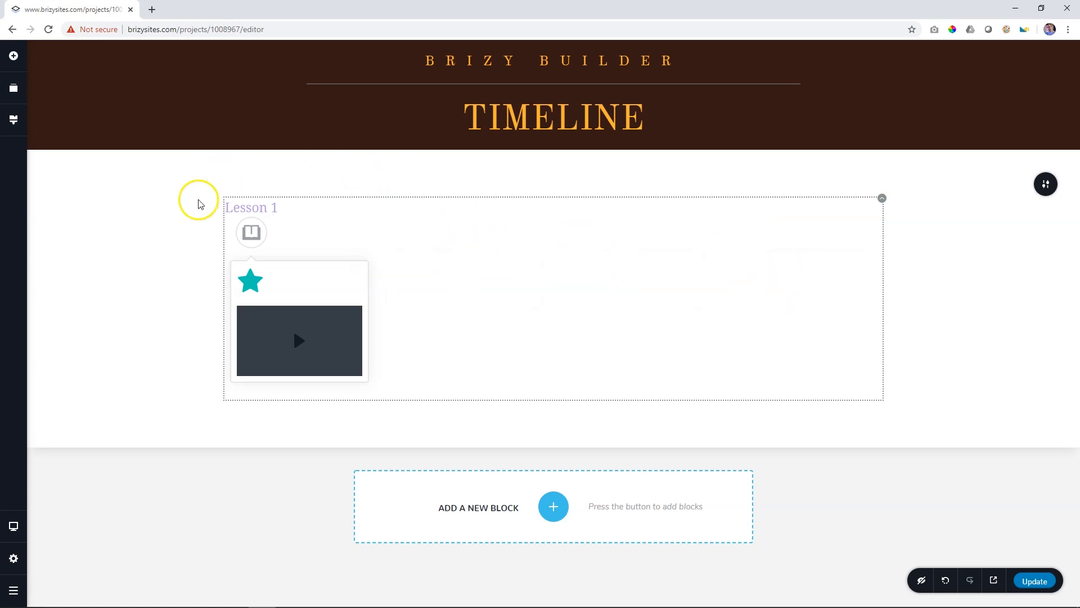
Step: Replace the star icon in the Lesson 1 content box with the solid right-arrow glyph
click(347, 308)
click(294, 294)
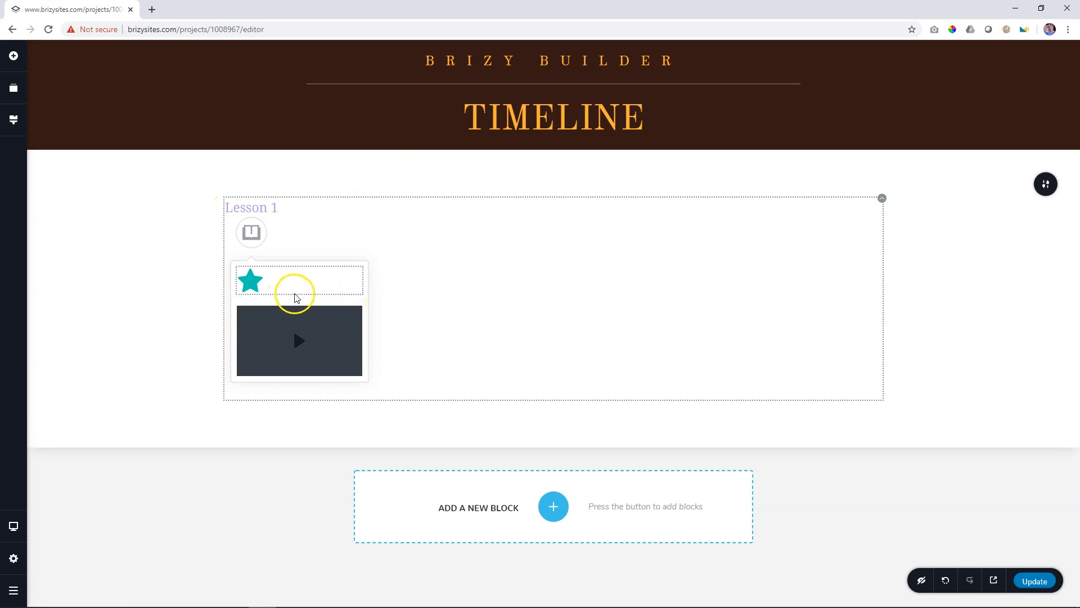
click(251, 280)
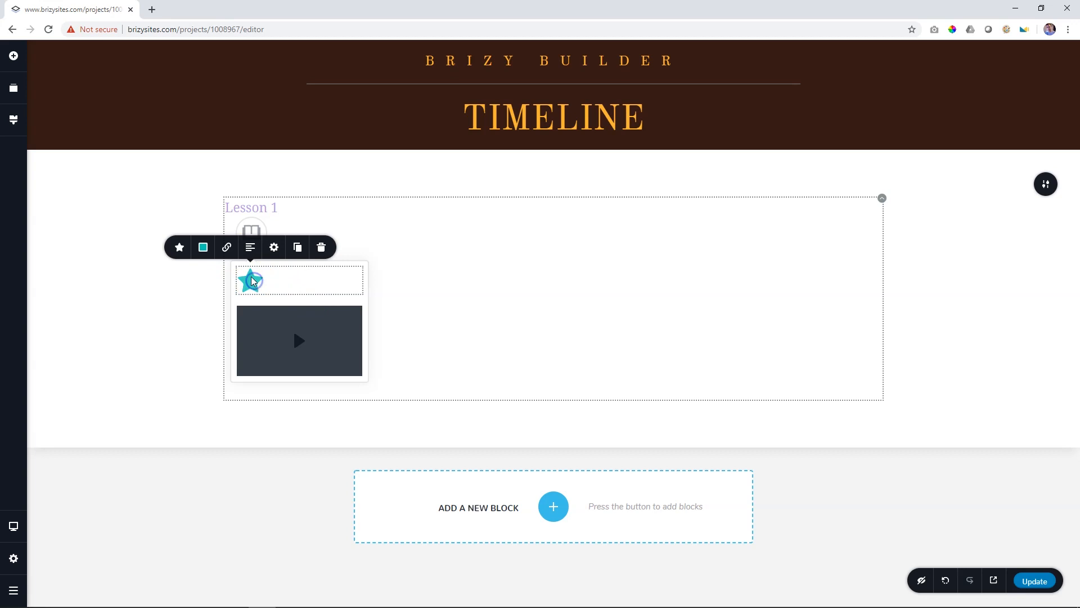
click(179, 248)
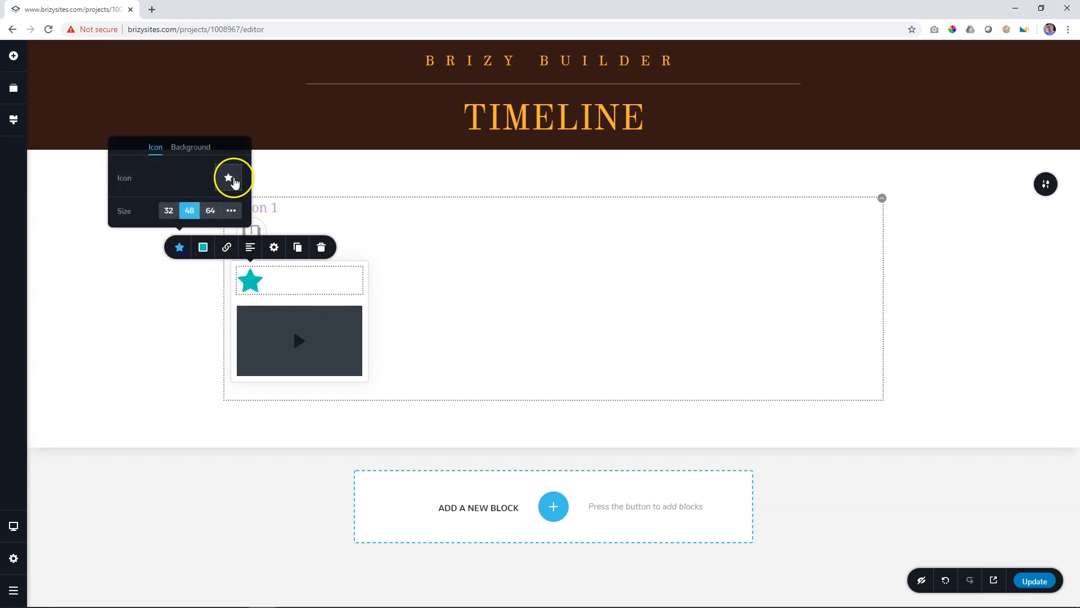
click(234, 180)
click(536, 184)
text(pl)
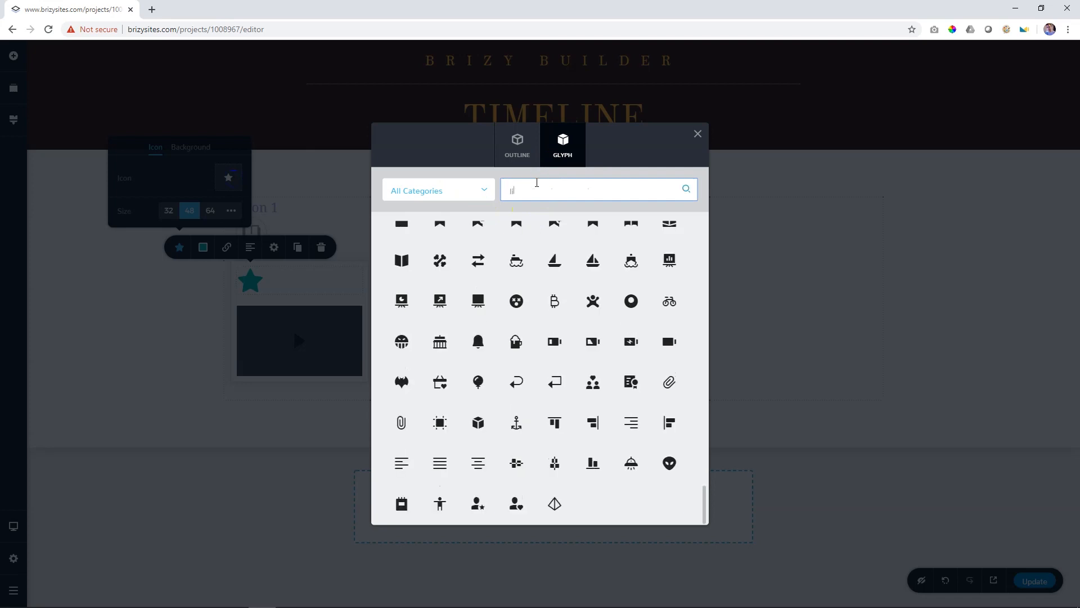
key(BackSpace)
key(BackSpace)
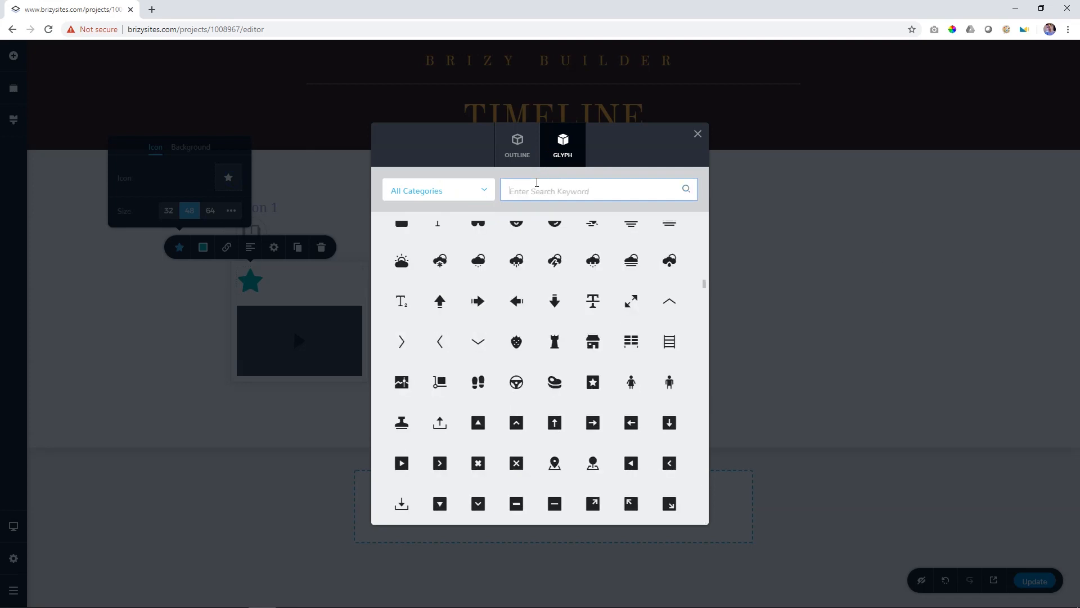
click(478, 300)
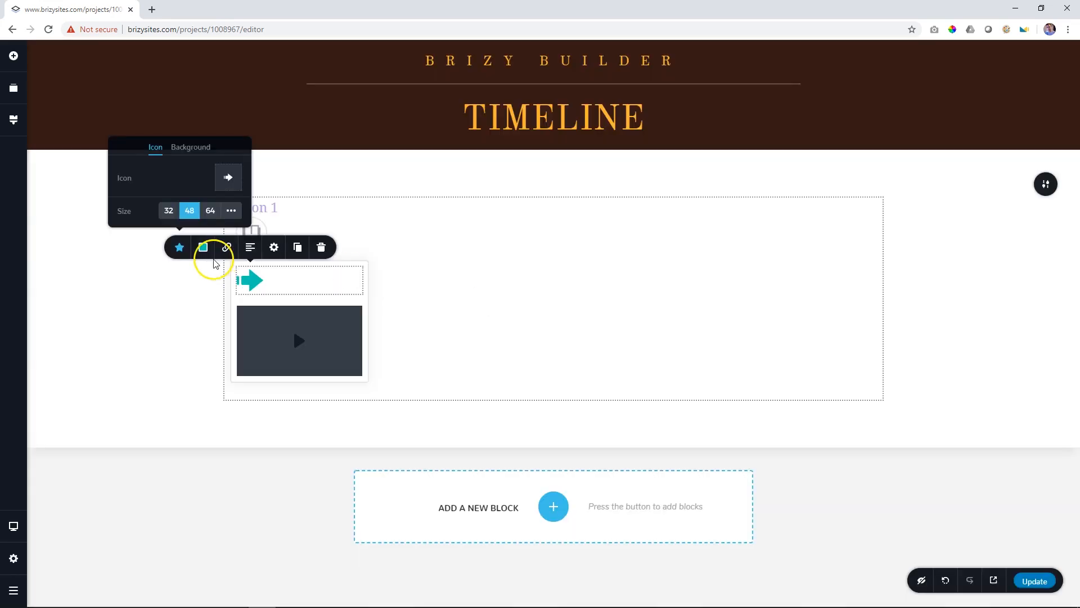
Step: Recolor the arrow icon in the Lesson 1 content box to black
click(203, 247)
click(162, 201)
click(276, 367)
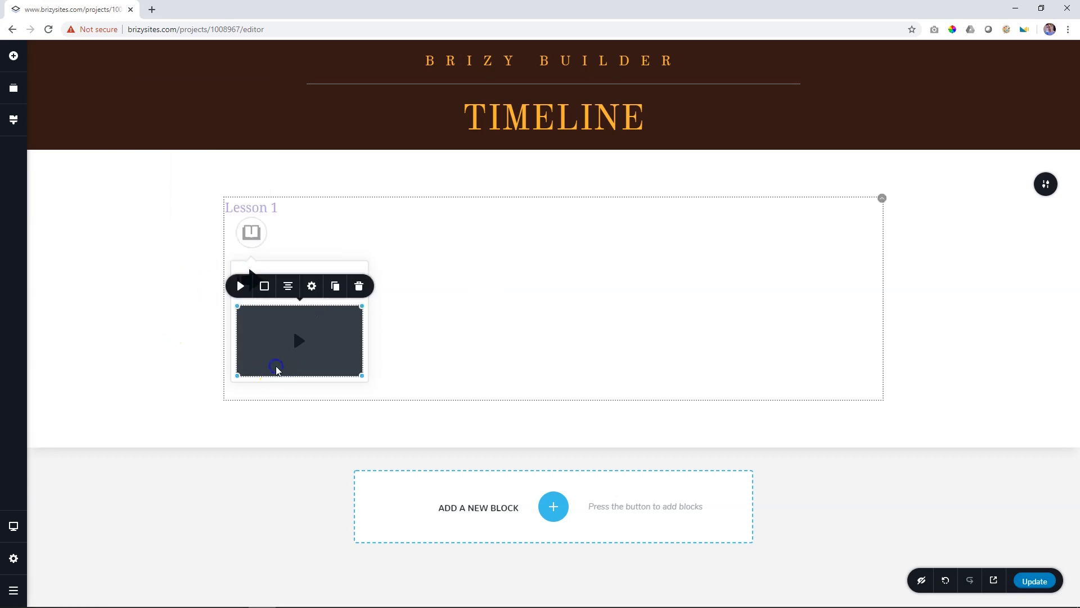
Step: Add a Button element below the video in the Lesson 1 content box, with size L and the outline fill
click(14, 56)
drag(105, 139, 288, 373)
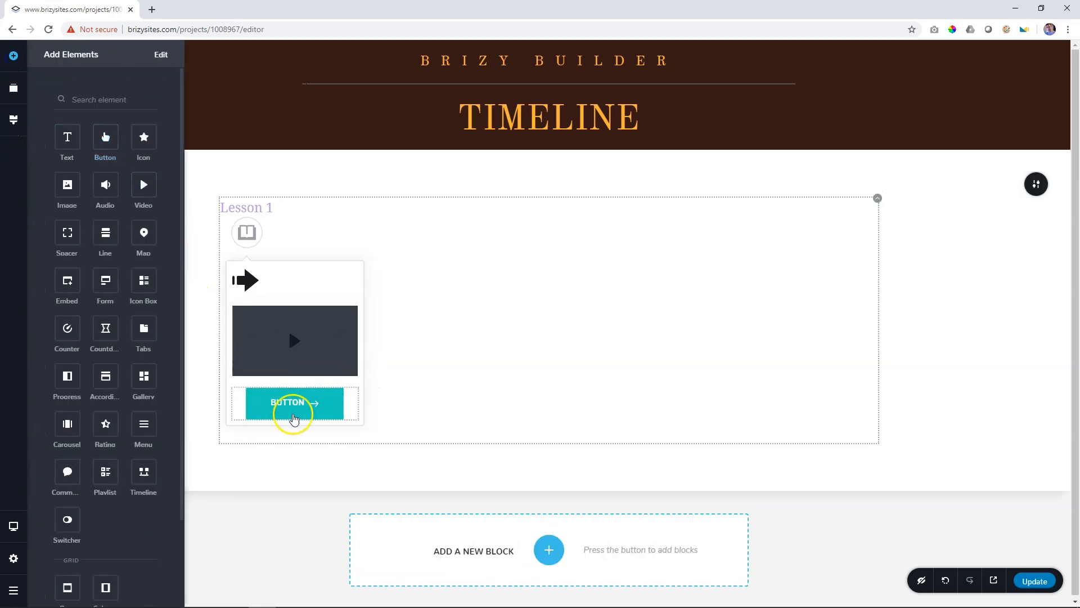
click(293, 417)
click(211, 368)
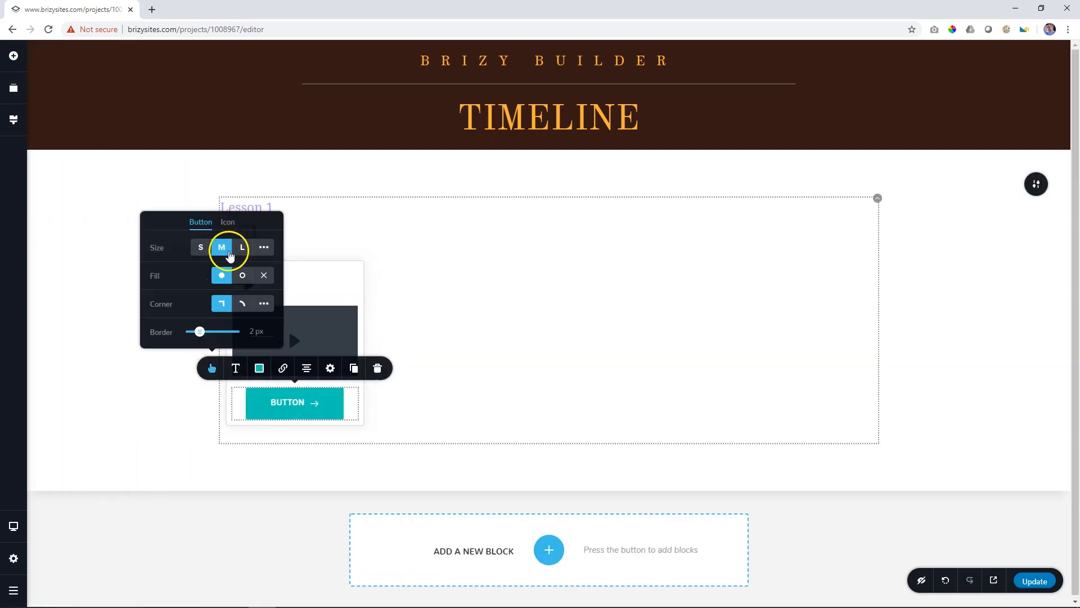
click(242, 248)
click(243, 276)
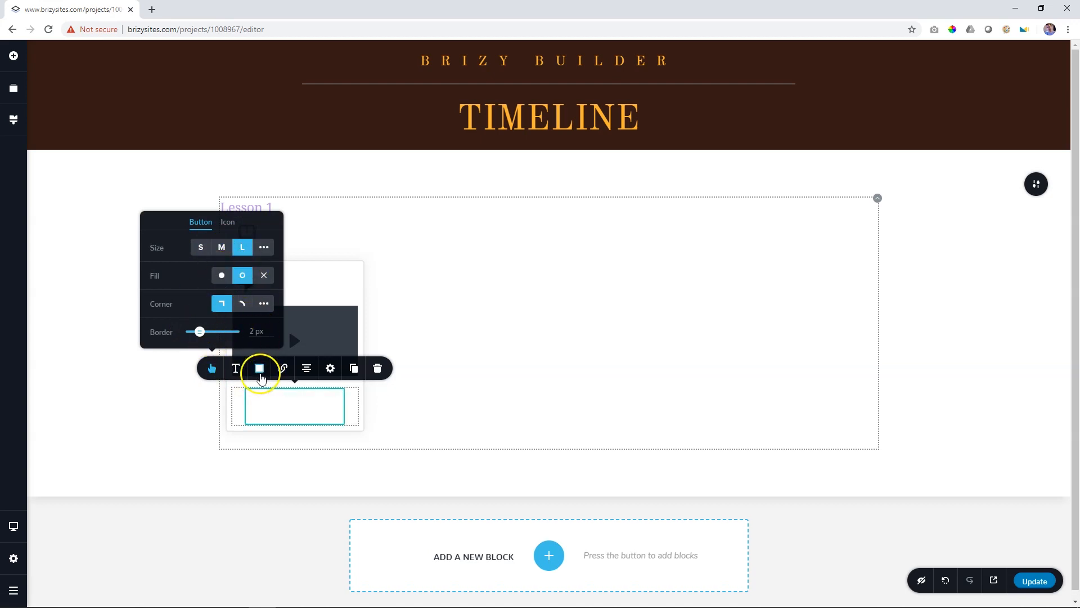
Step: Set the Lesson 1 button's background color to white (#FFFFFF) after trying the #1C1C1C swatch
click(260, 369)
click(220, 319)
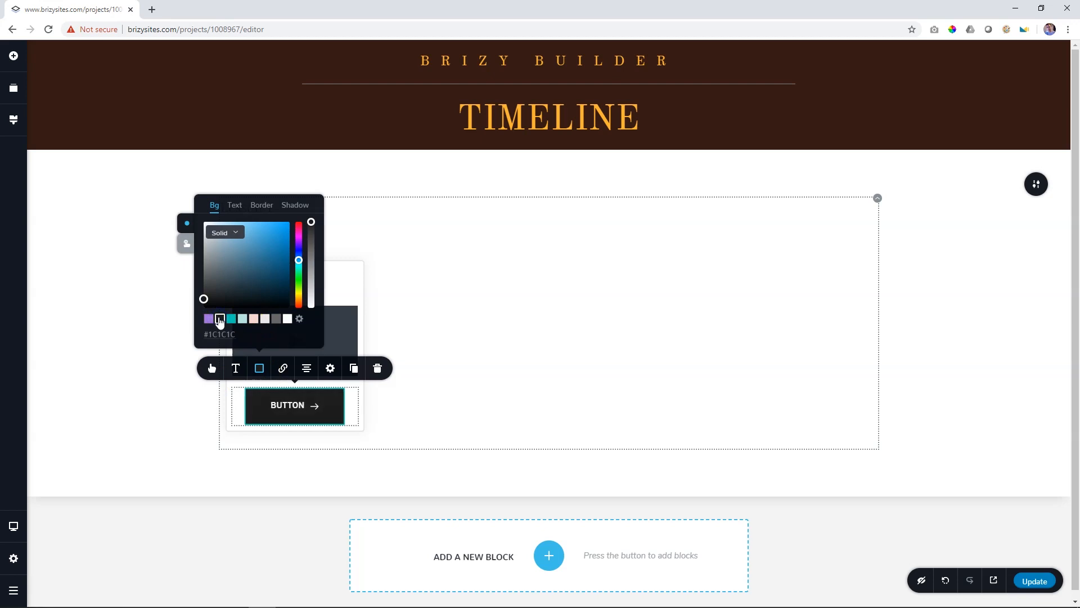
click(235, 207)
click(286, 317)
Step: Set the Lesson 1 button's text and border colors to #1C1C1C
click(233, 205)
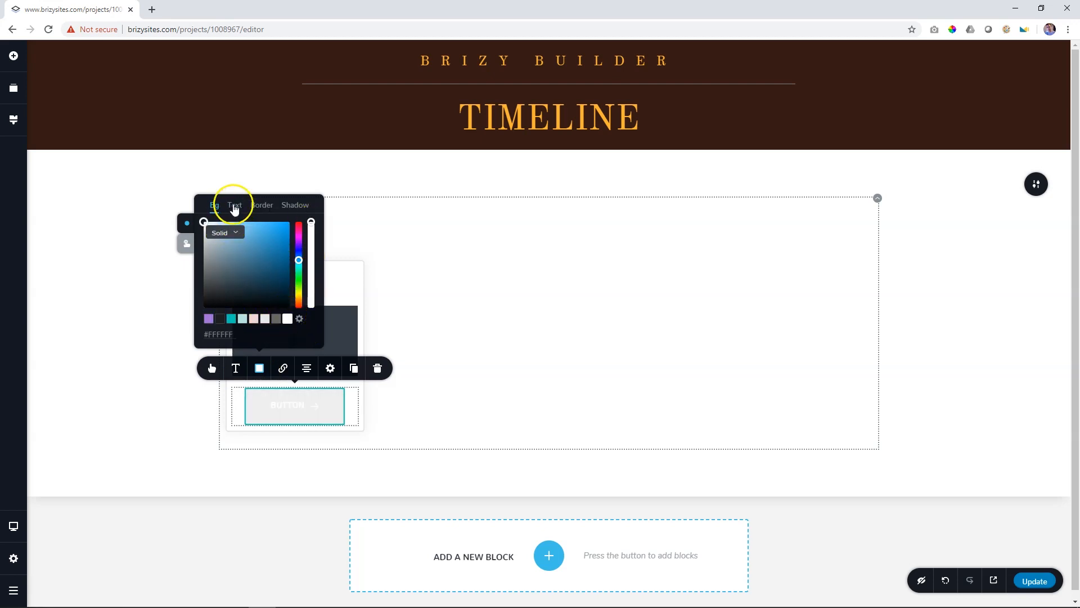
click(264, 206)
click(220, 319)
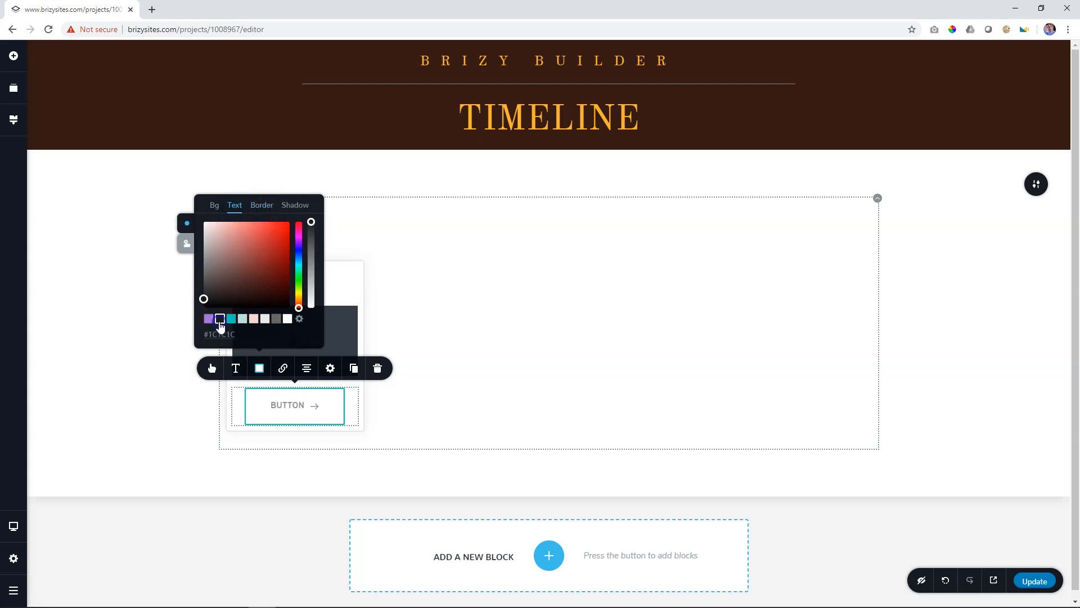
click(266, 208)
click(220, 318)
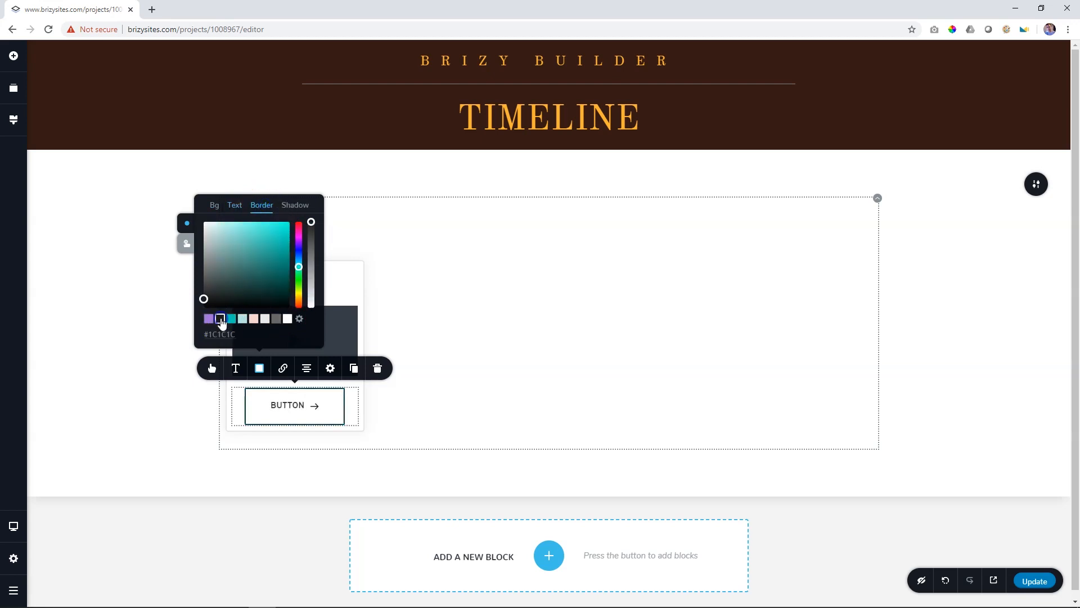
click(458, 358)
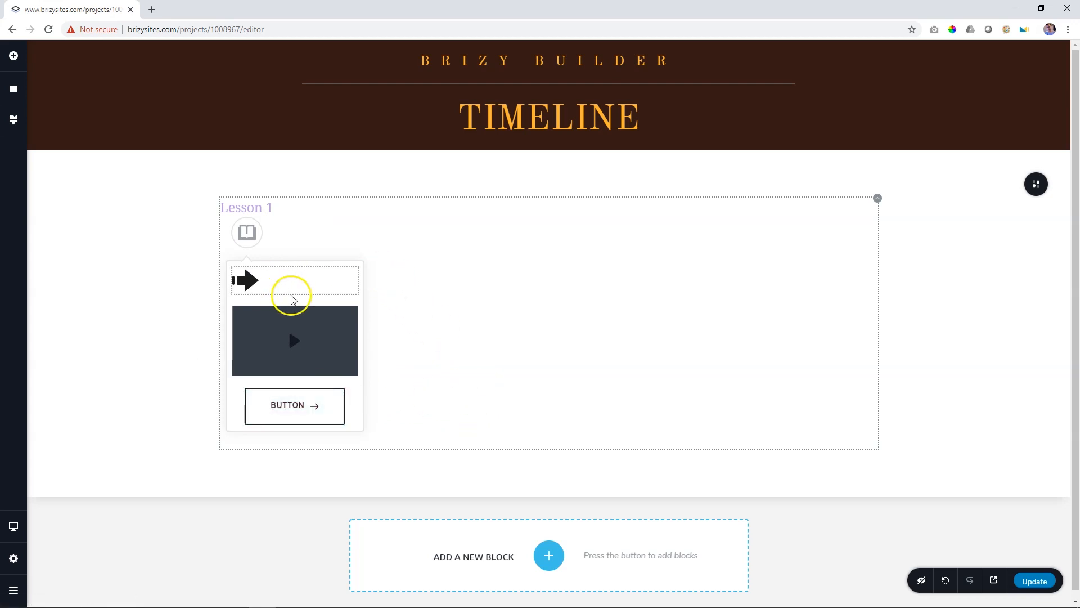
click(262, 235)
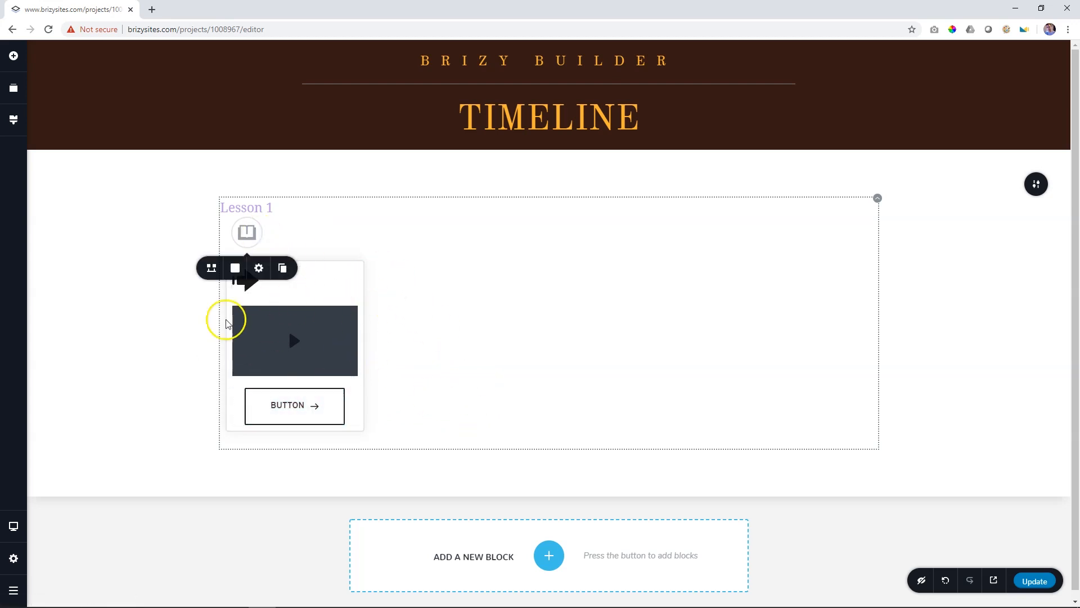
click(170, 366)
click(261, 340)
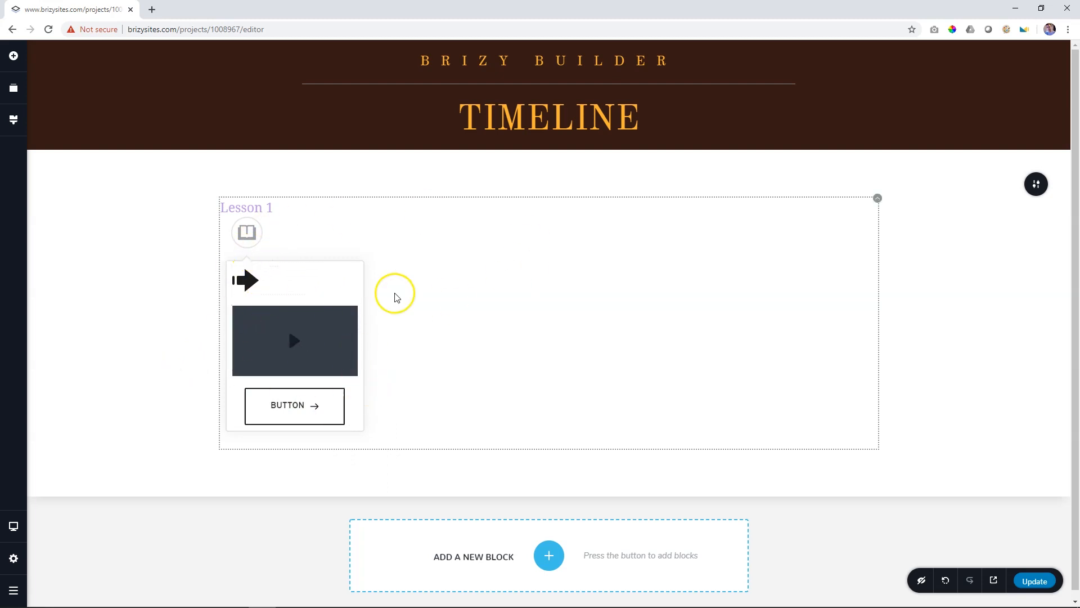
Step: Duplicate the Lesson 1 timeline item three times, including its icon, video and button
click(253, 235)
click(283, 269)
click(283, 268)
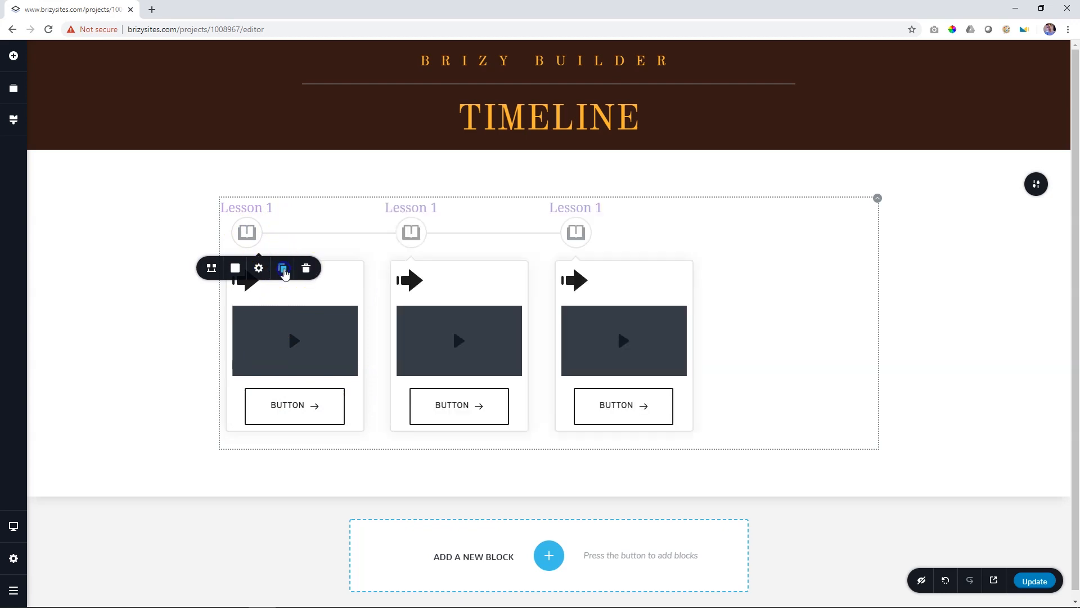
click(283, 269)
Step: Rename the three duplicated timeline items as Lesson 2, Lesson 3 and Lesson 4
click(90, 350)
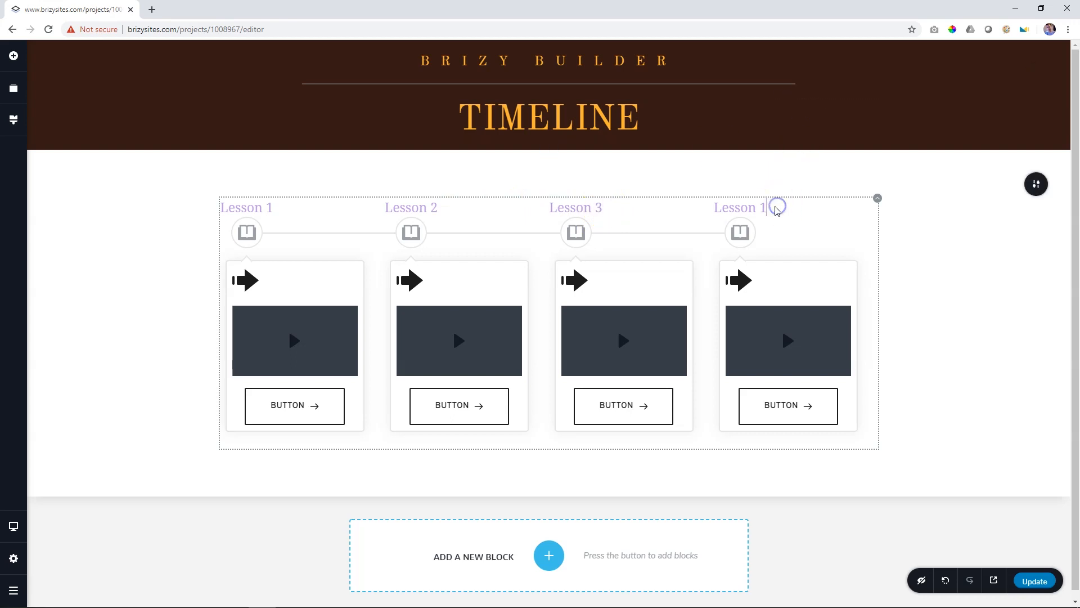
click(919, 250)
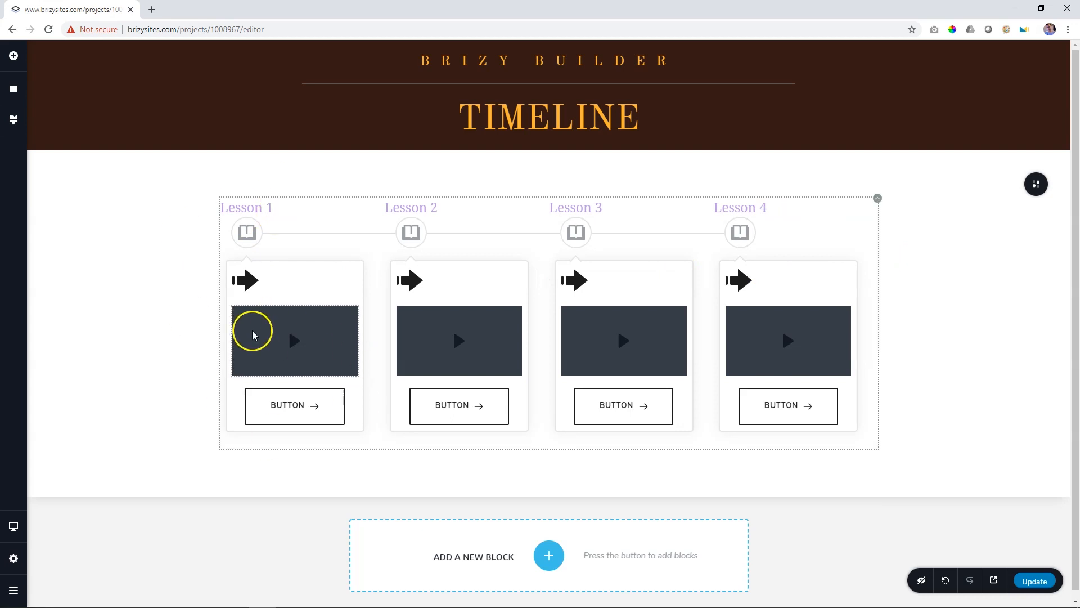
click(956, 311)
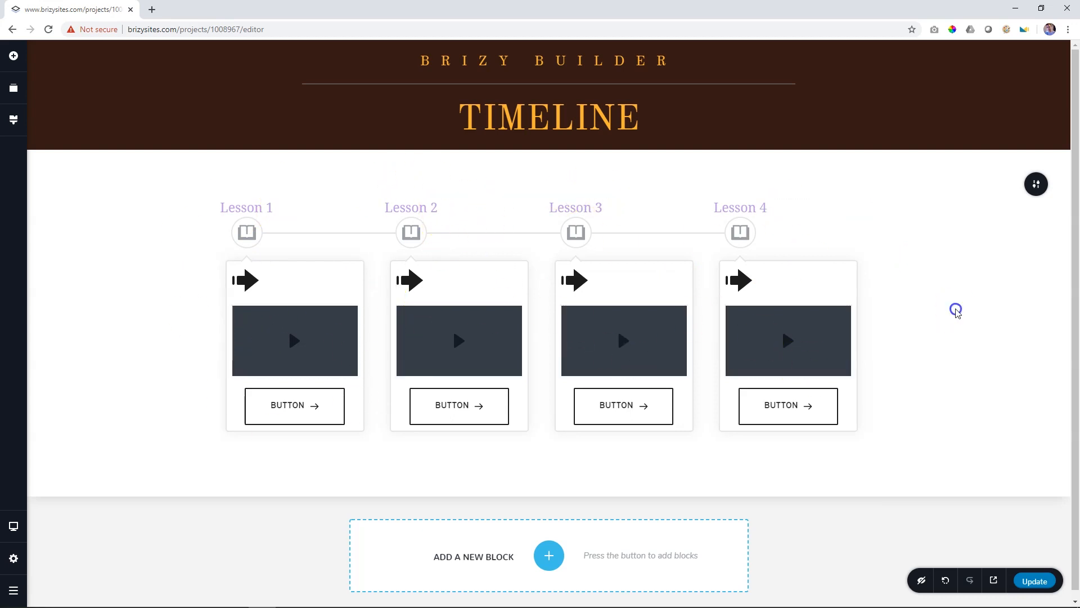
Step: Try sizes 64 and 48 for the timeline's book icons, and set the icon size to 32
click(252, 237)
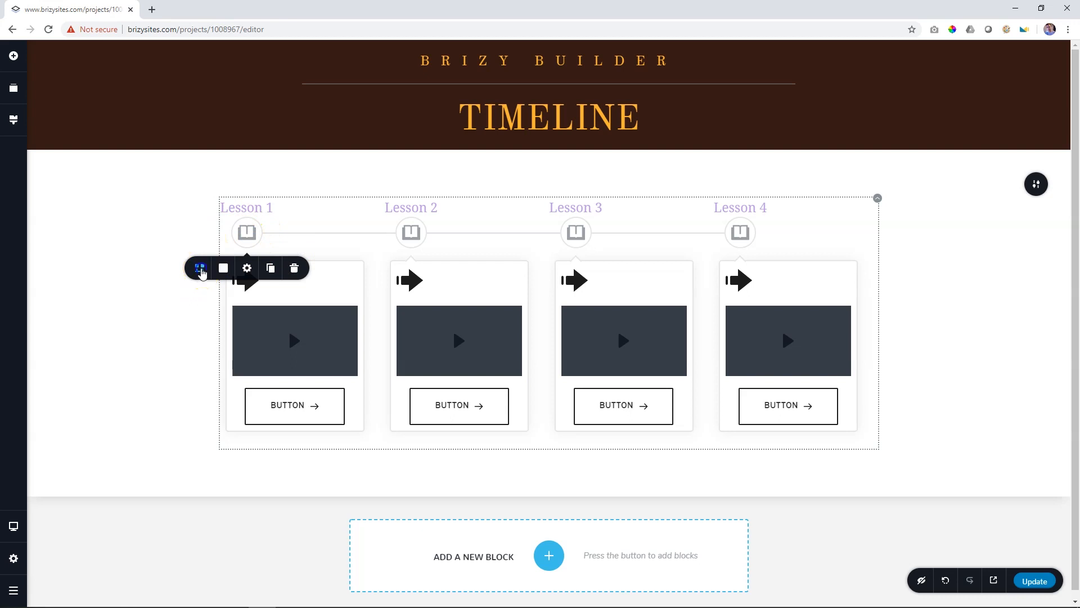
click(200, 269)
click(192, 299)
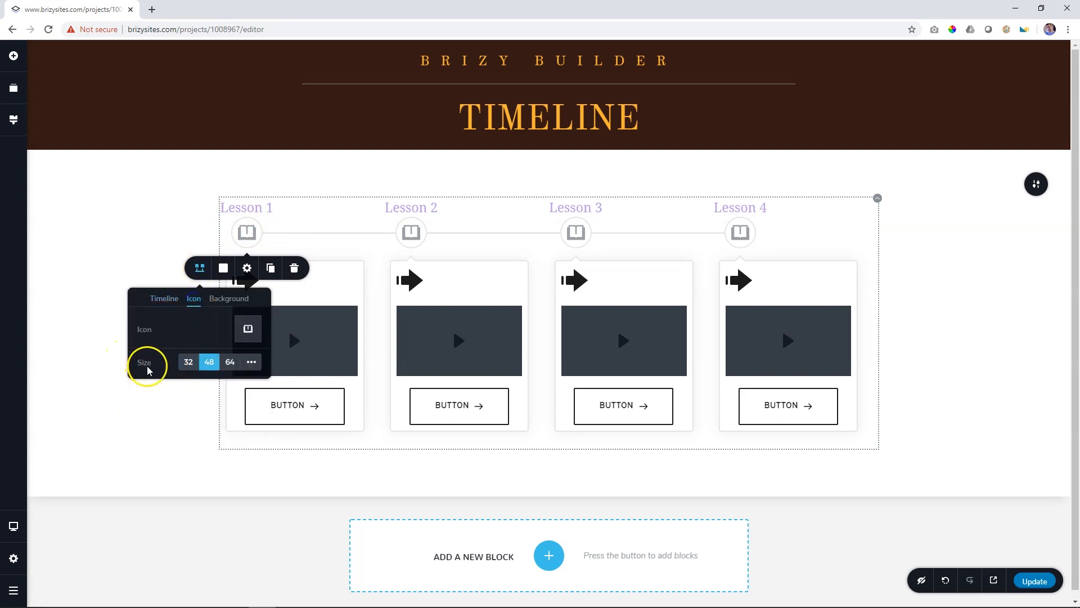
click(232, 366)
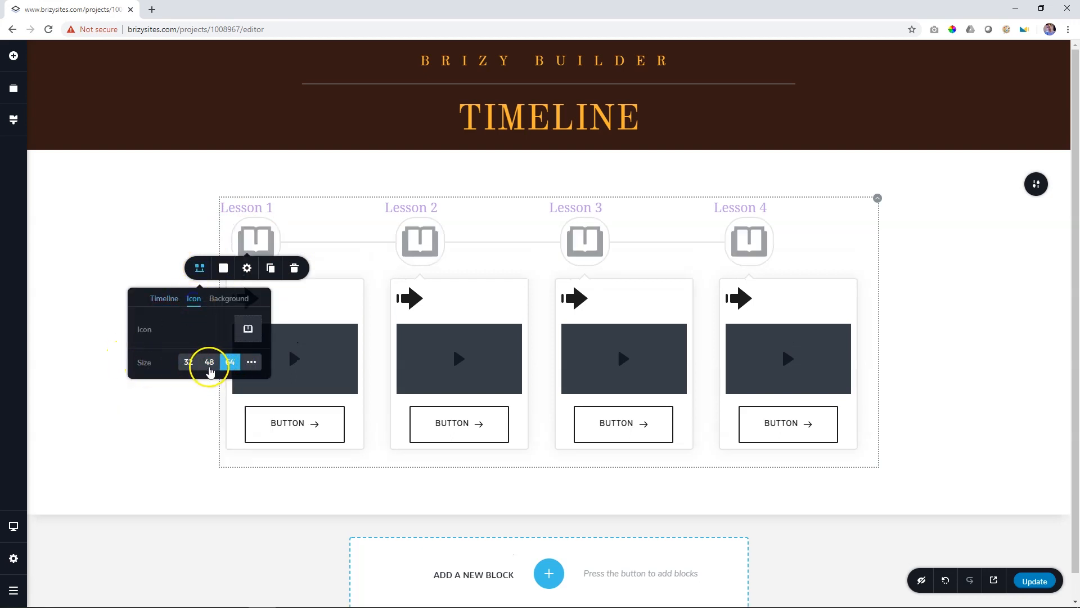
click(206, 364)
click(187, 364)
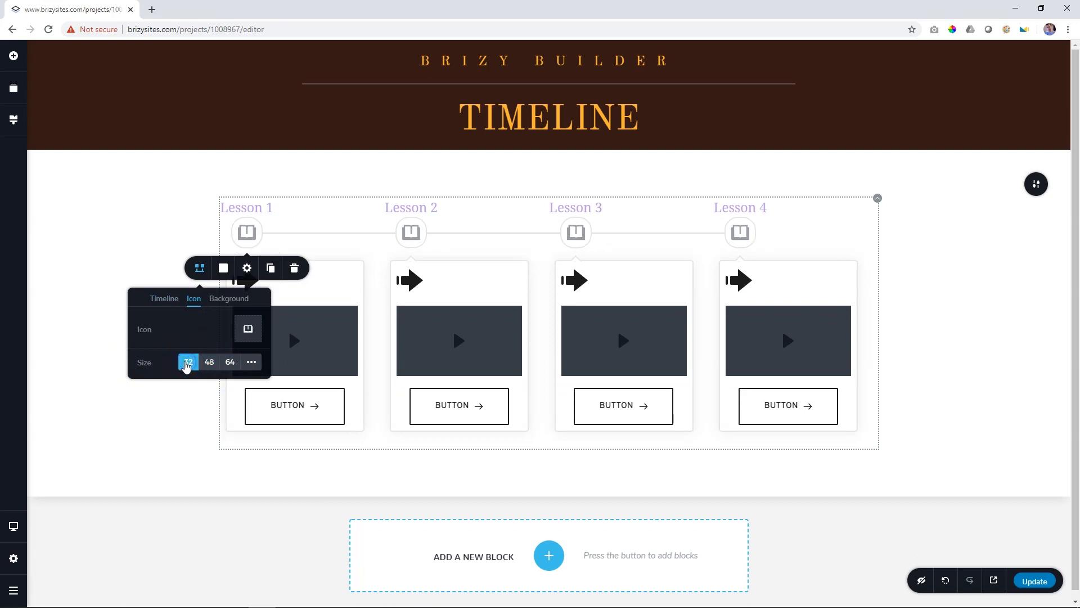
Step: Try the square, rounded and custom corner options on the background of the timeline icons
click(219, 299)
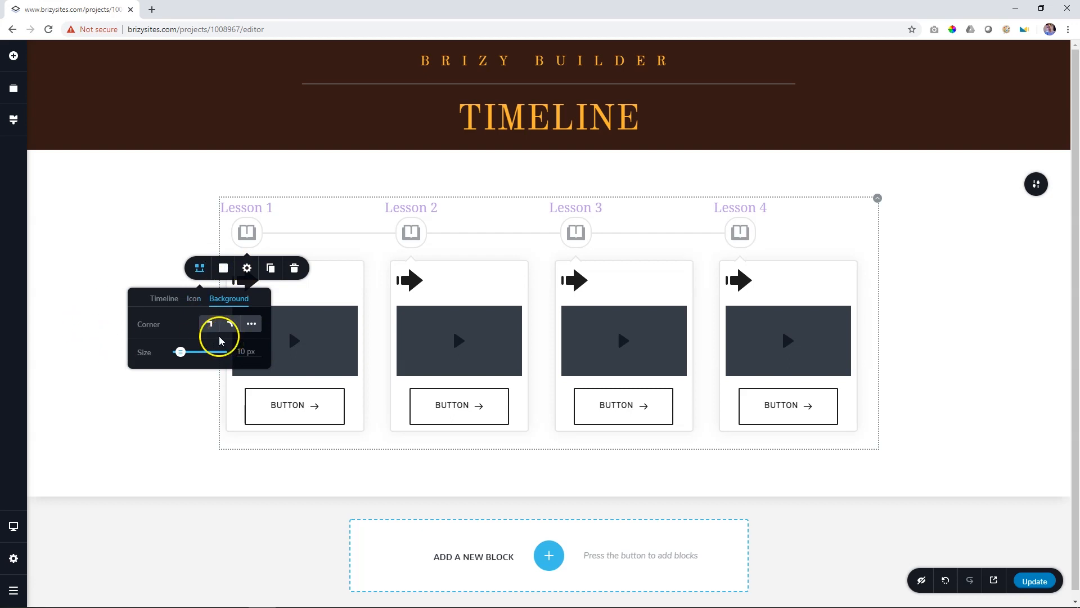
click(208, 326)
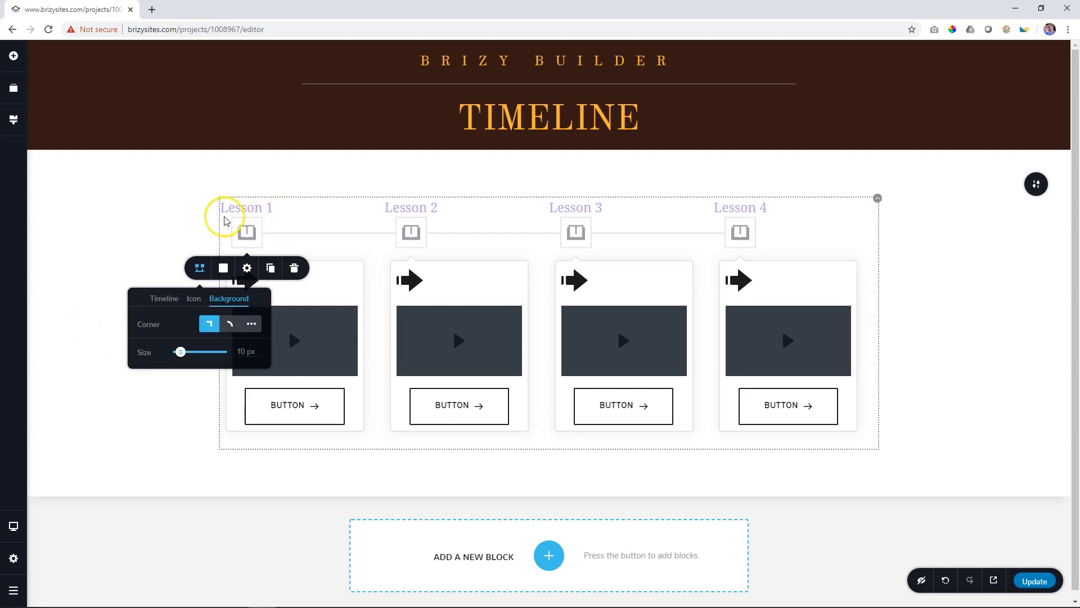
click(227, 325)
click(253, 324)
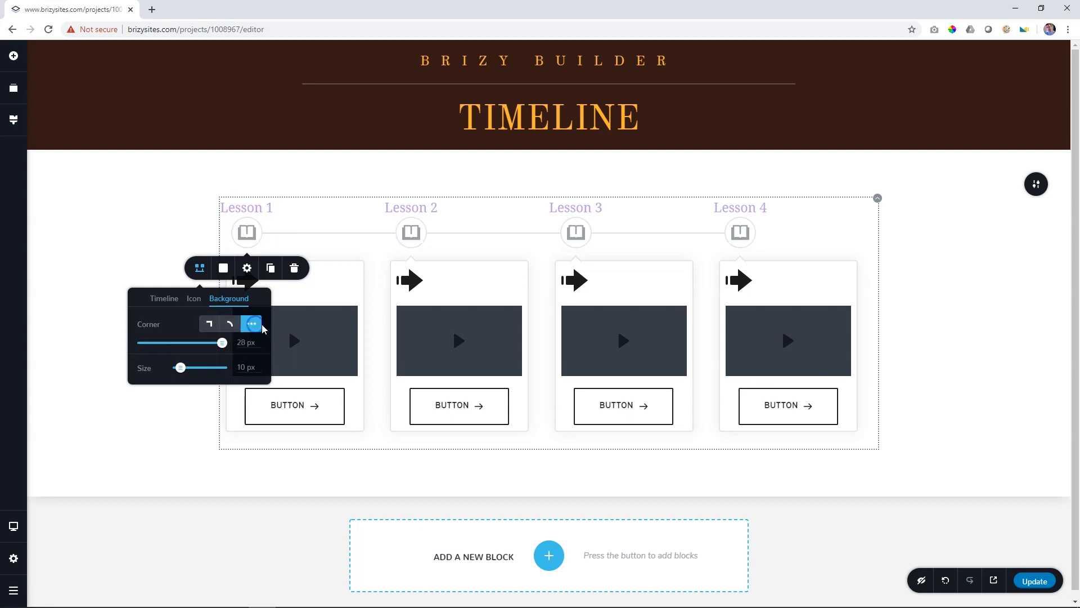
drag(222, 343, 162, 343)
click(203, 348)
click(208, 325)
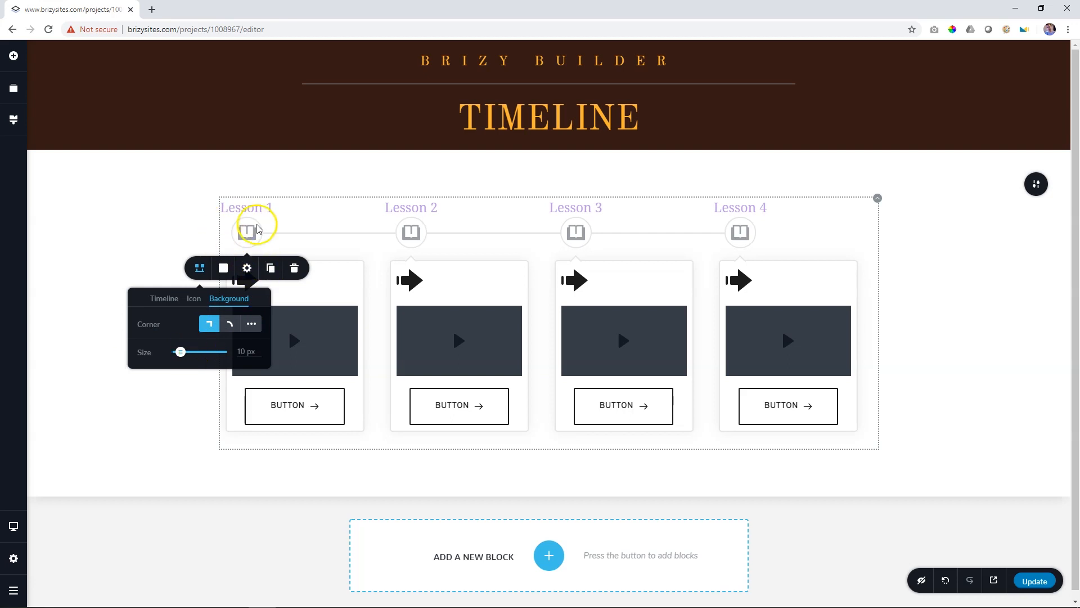
Step: Set the timeline icons' background size to 9 px and compare its corner shapes, leaving a custom corner radius at its maximum
mouse_move(180, 352)
mouse_down()
mouse_move(200, 352)
mouse_move(157, 352)
mouse_move(178, 352)
mouse_up()
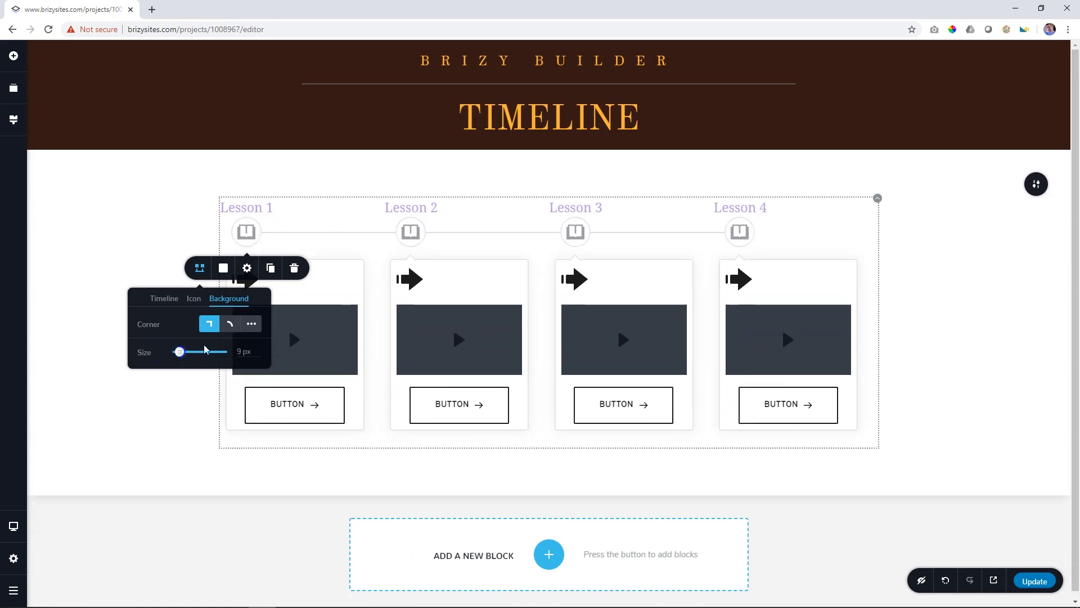
click(231, 324)
click(211, 325)
click(230, 326)
click(208, 327)
click(230, 324)
click(246, 324)
drag(223, 344, 111, 351)
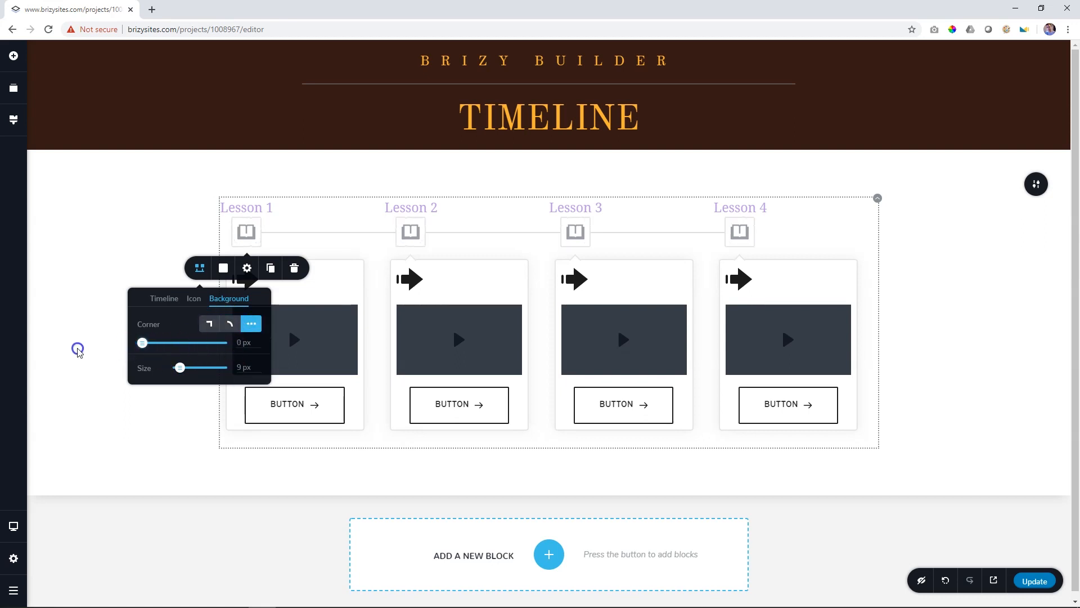
drag(225, 345, 231, 346)
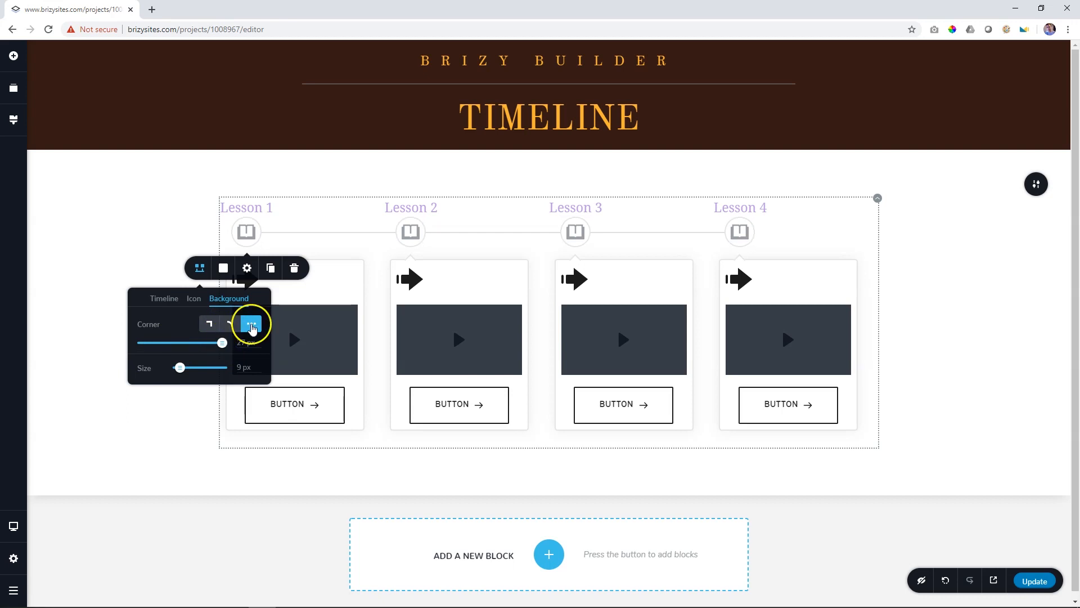
Step: Try the other two timeline styles and restore the style with content below the line, toggling the titles off and on
click(189, 305)
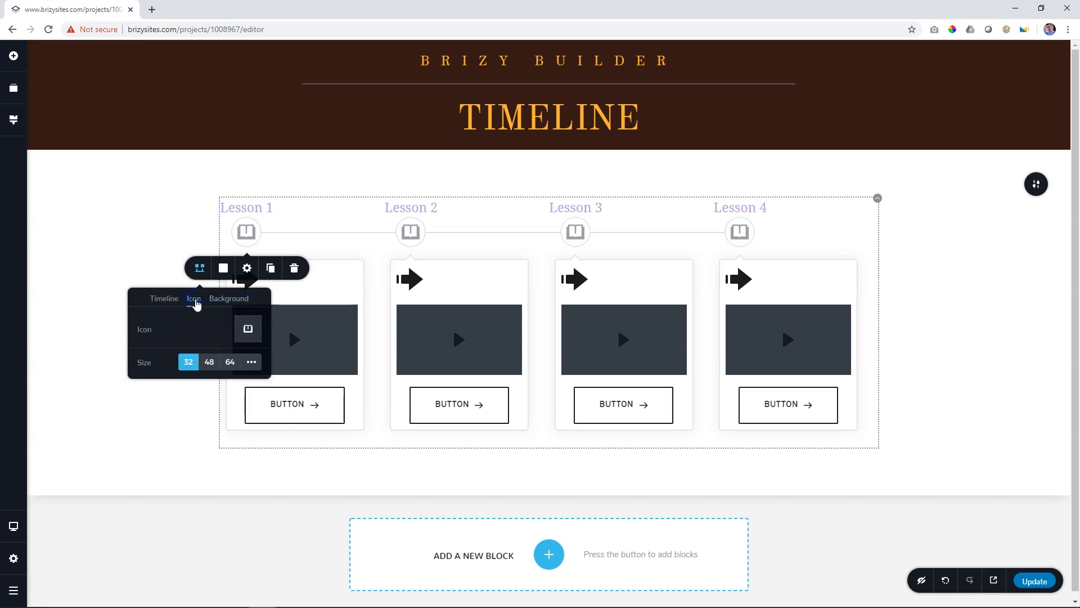
click(164, 298)
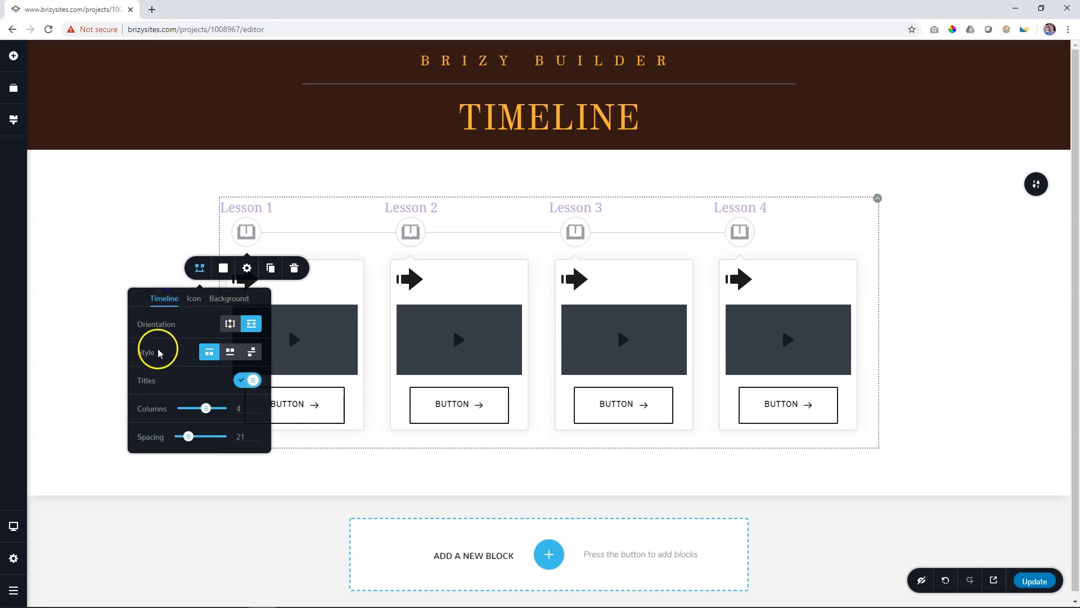
click(228, 358)
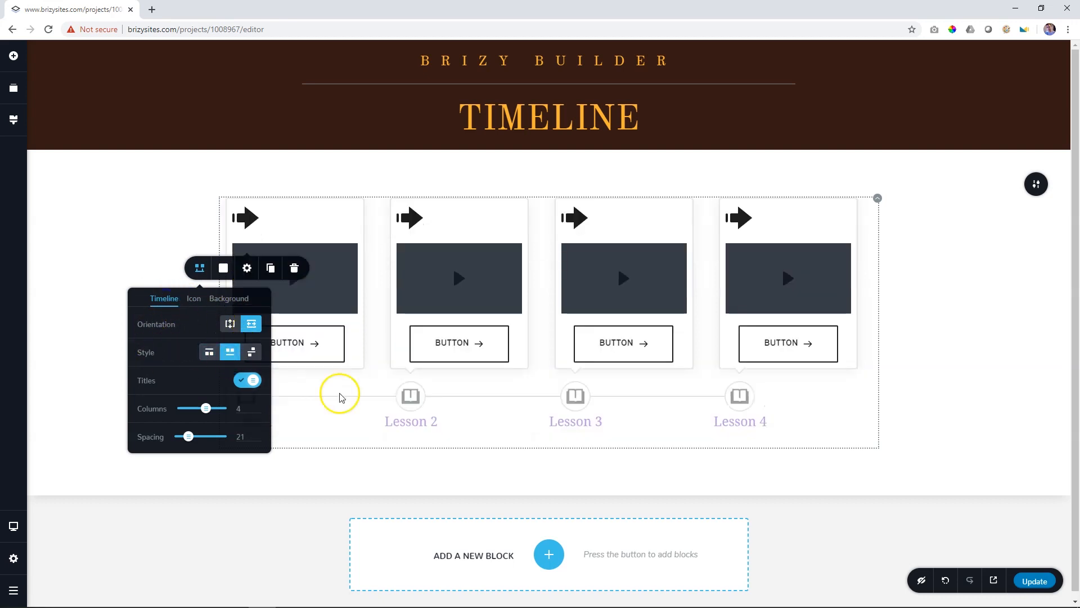
click(253, 353)
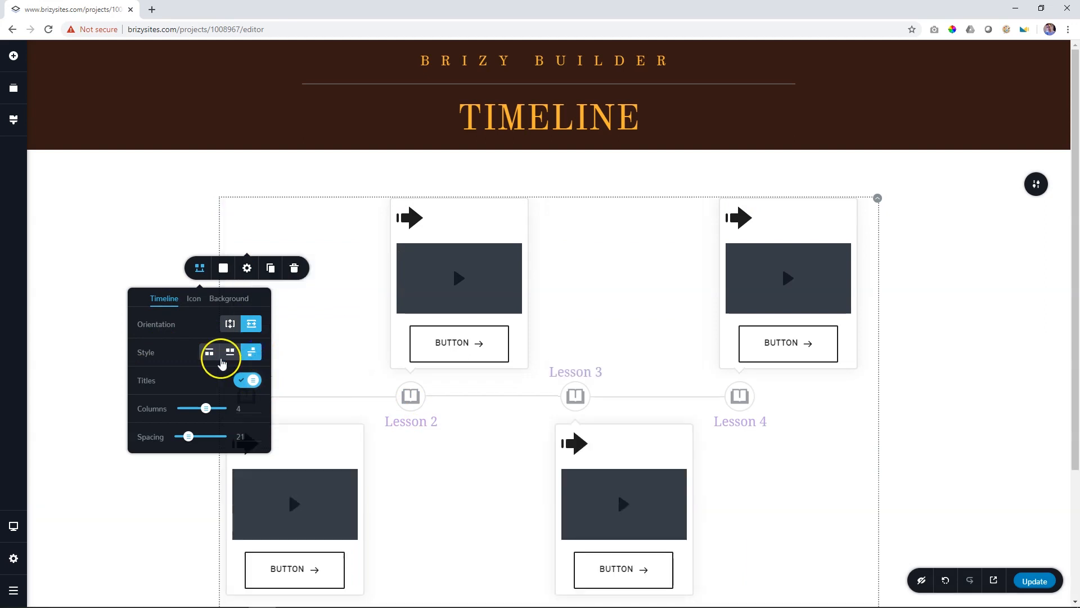
click(208, 354)
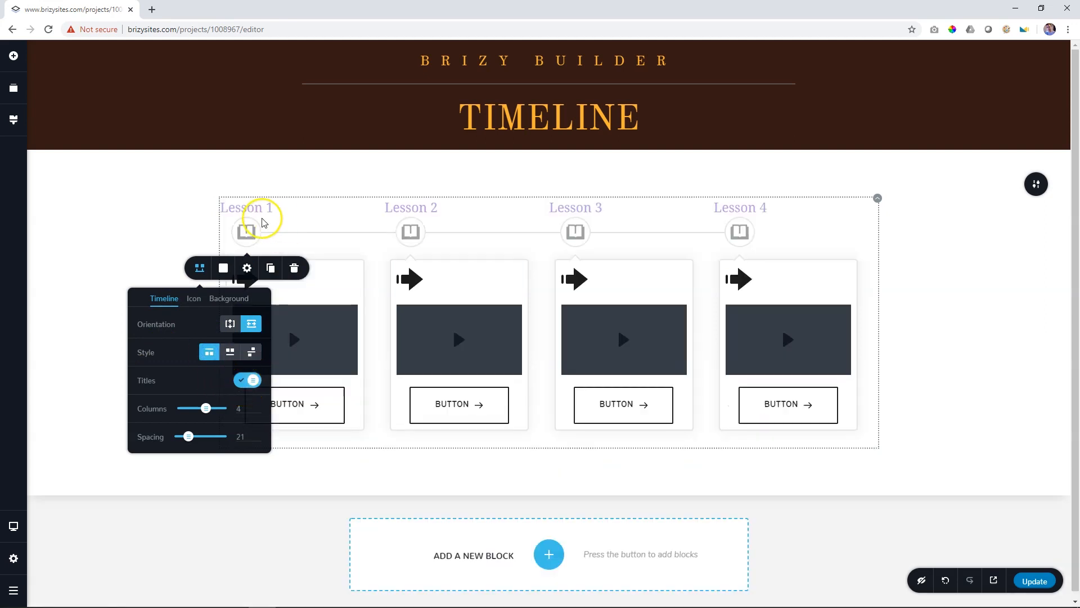
click(253, 383)
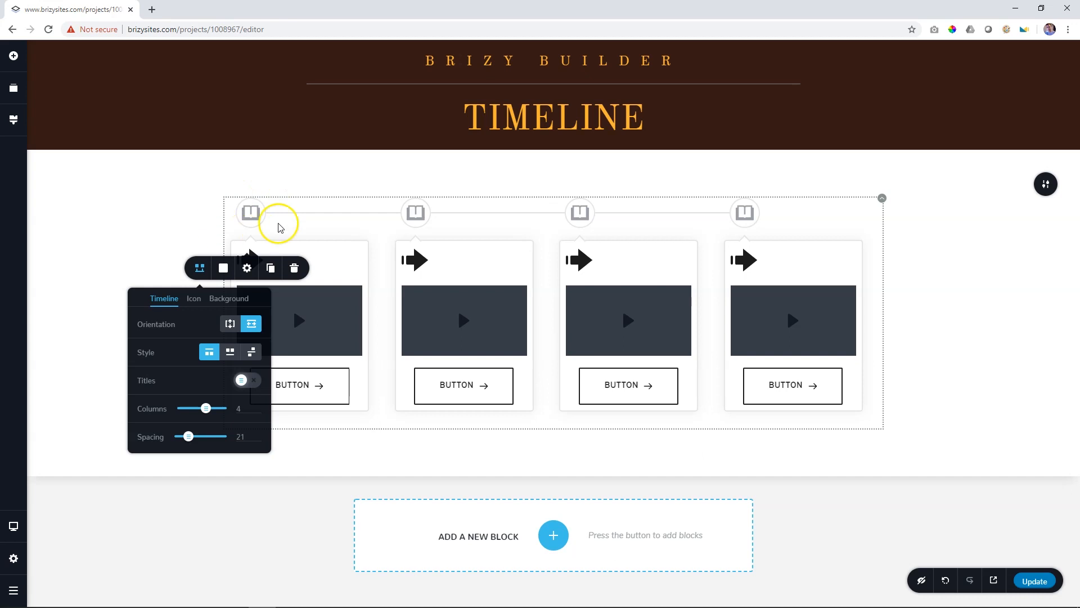
click(248, 380)
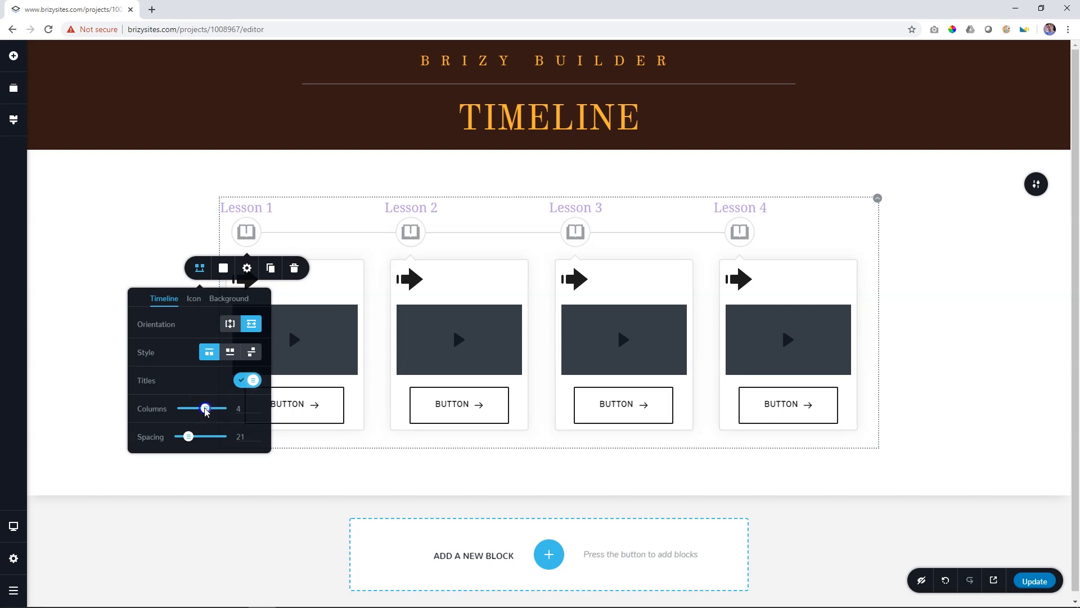
Step: Set the timeline's columns to 3 and scroll its items horizontally to check the layout
drag(206, 412, 203, 413)
drag(495, 453, 261, 458)
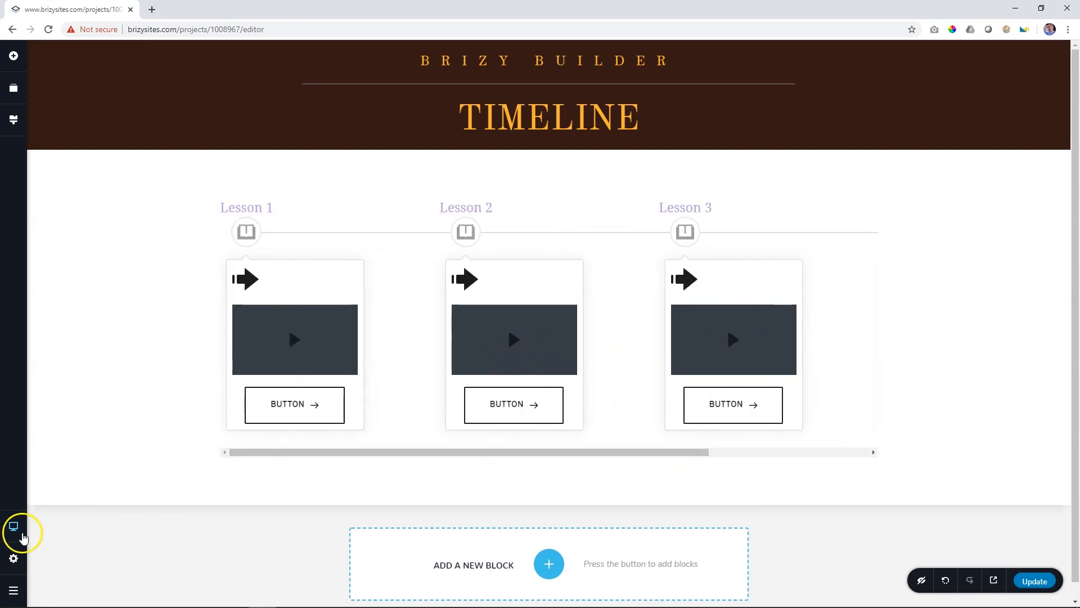
Step: Preview the three-column timeline in the tablet and mobile views, scrolling its items horizontally, and return to the desktop view
click(14, 525)
click(70, 514)
drag(453, 443, 73, 501)
click(14, 525)
click(73, 546)
drag(489, 397, 431, 396)
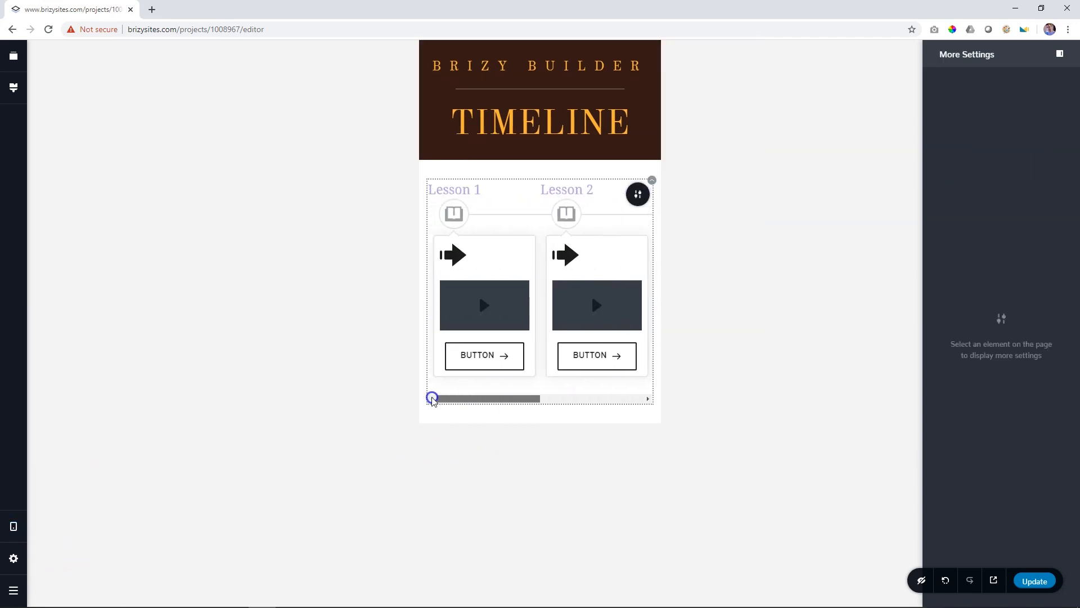
click(14, 525)
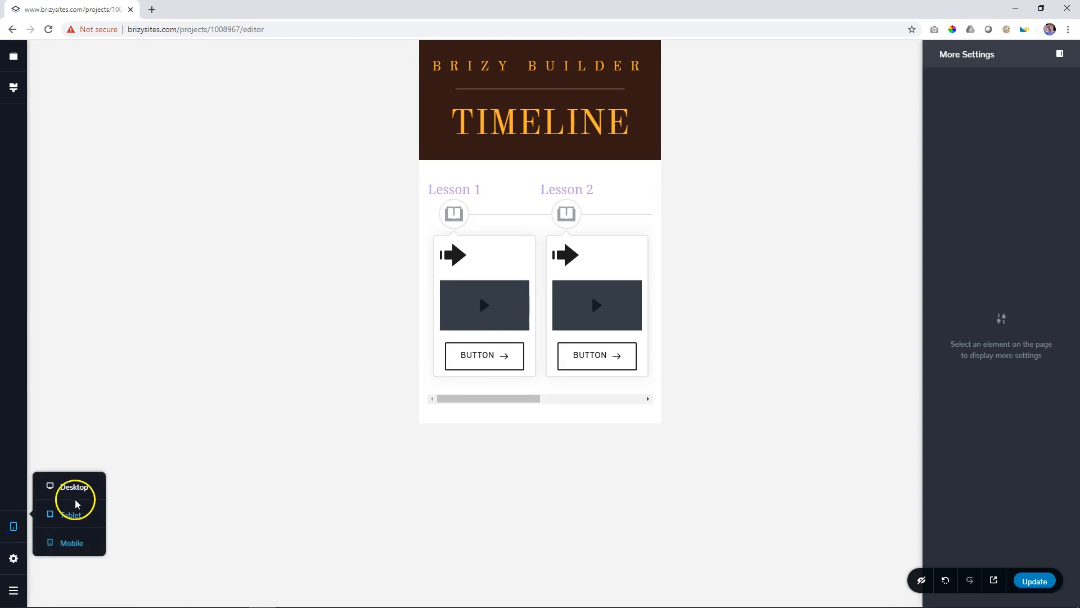
click(74, 488)
Step: Set the timeline's columns to 4 and its spacing to 12
click(245, 232)
click(199, 267)
mouse_move(197, 423)
mouse_down()
mouse_move(206, 409)
mouse_move(201, 436)
mouse_move(242, 438)
mouse_move(184, 436)
mouse_up()
Step: Try the purple palette colour #A170D9 as the background of the Lesson 1 timeline item, then undo it
click(223, 270)
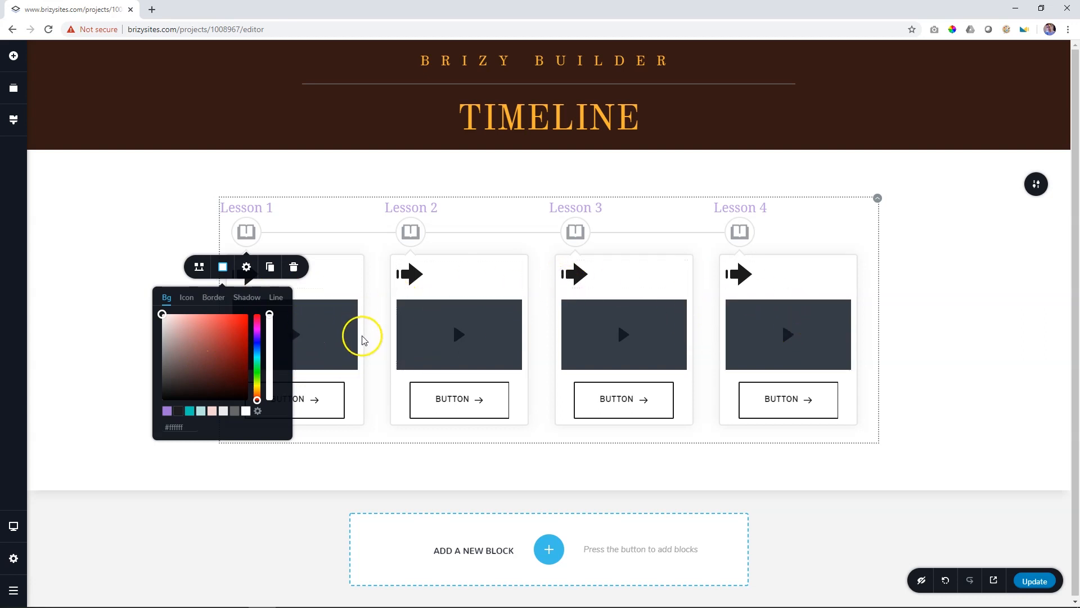
click(166, 411)
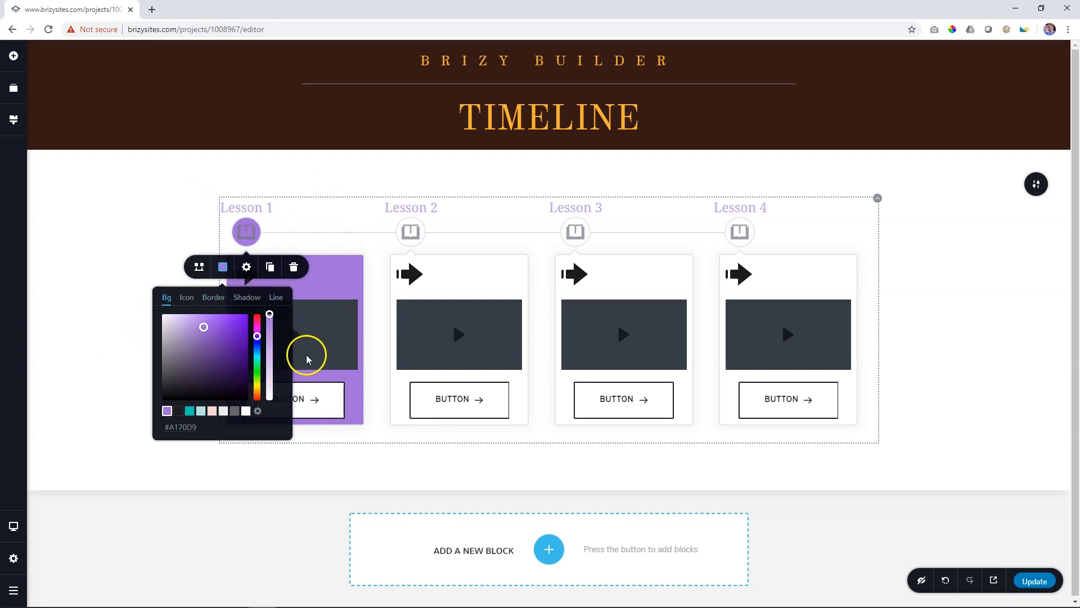
click(951, 369)
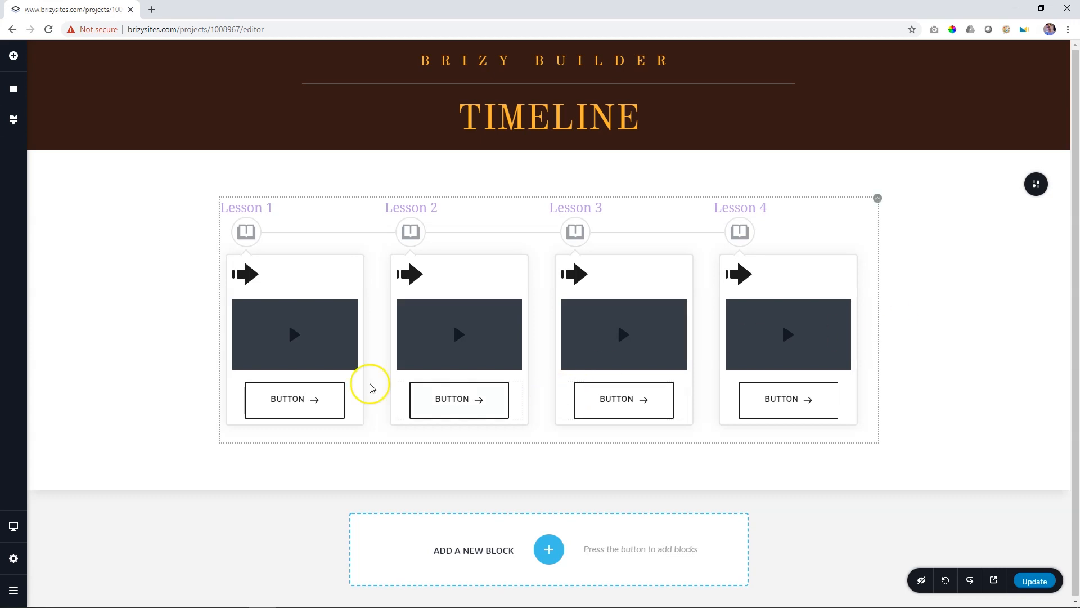
Step: Check the four-column timeline in the tablet and mobile views, scrolling through its lessons, and switch back to desktop
click(14, 526)
click(62, 517)
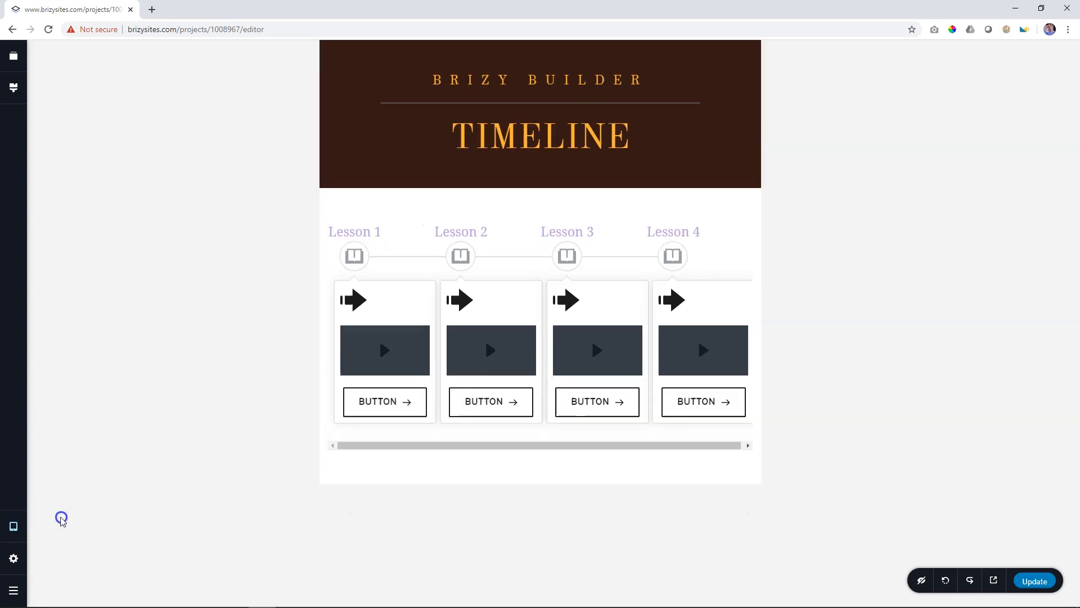
drag(452, 446, 416, 452)
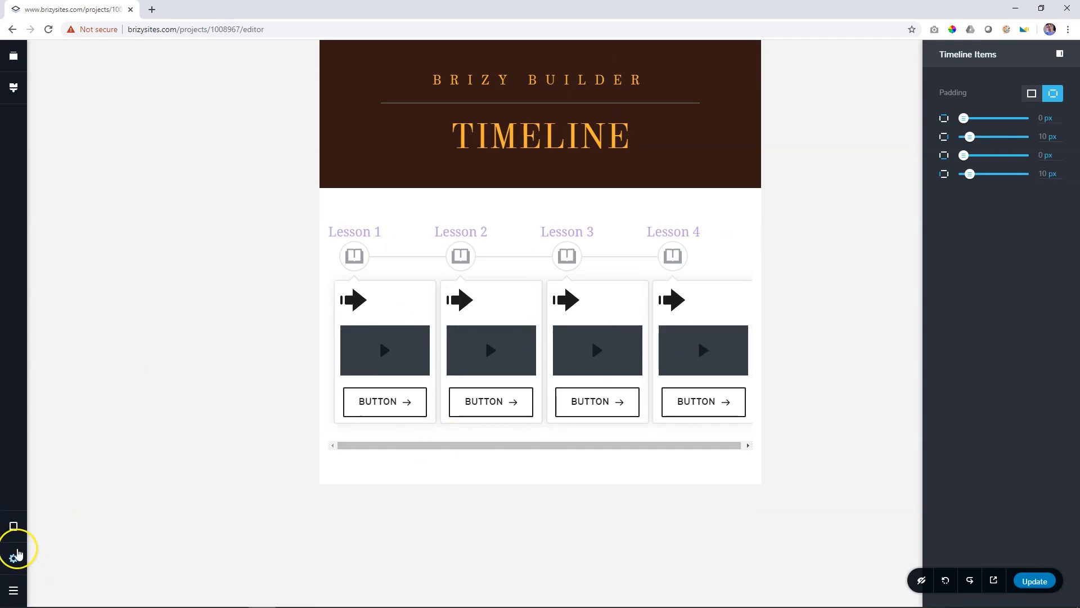
click(14, 526)
click(74, 544)
mouse_move(461, 398)
mouse_down()
mouse_move(579, 399)
mouse_move(440, 401)
mouse_move(593, 383)
mouse_move(472, 386)
mouse_move(444, 399)
mouse_up()
click(14, 529)
click(74, 488)
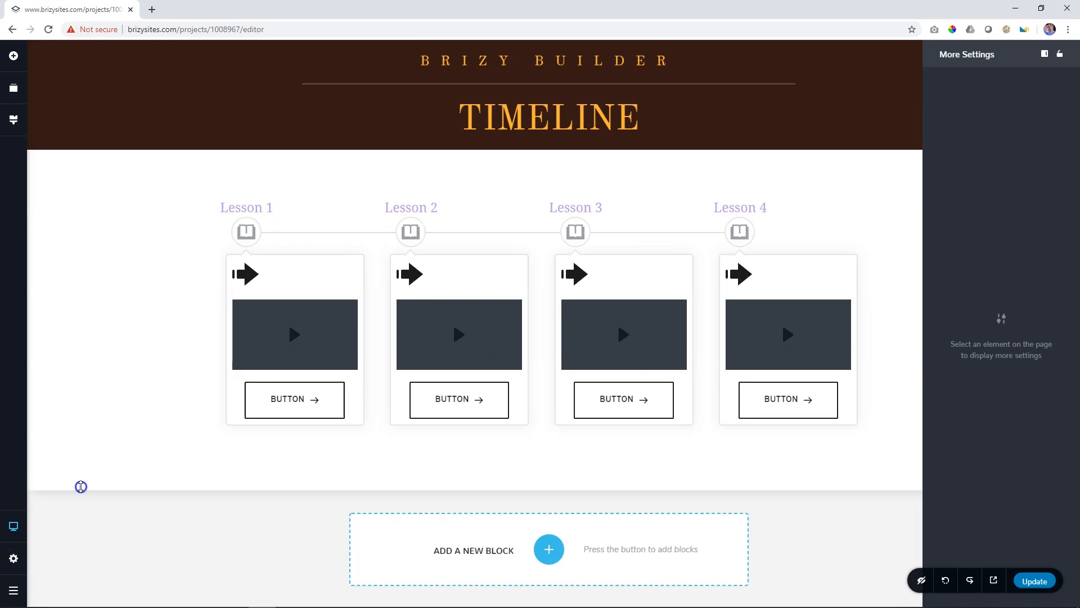
Step: Change the timeline's orientation to vertical and look through its lessons down the page
click(253, 231)
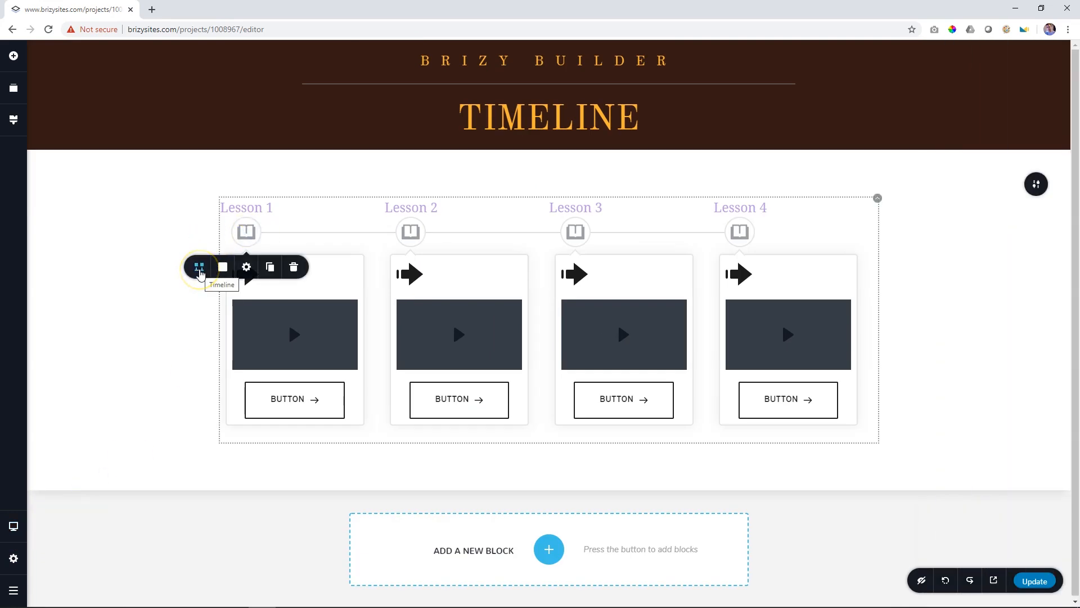
click(200, 269)
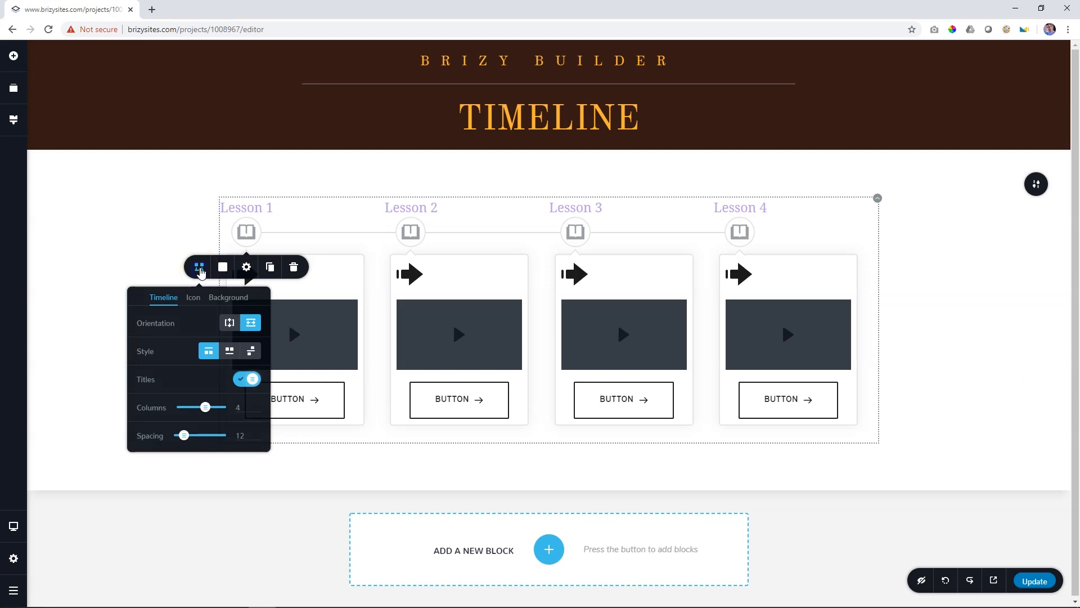
click(230, 322)
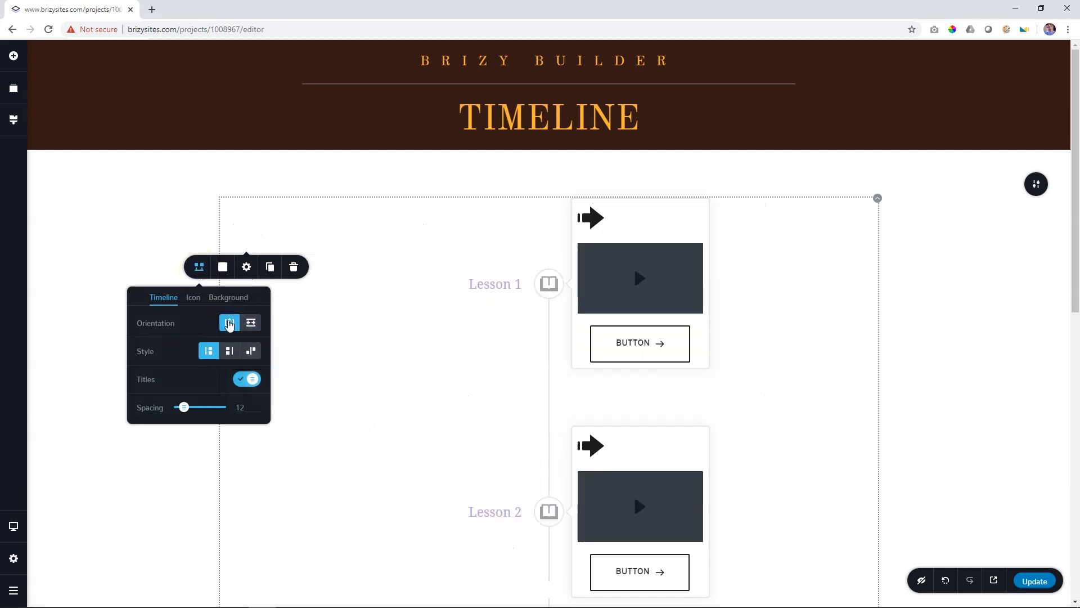
click(951, 289)
scroll(964, 287, down, 8)
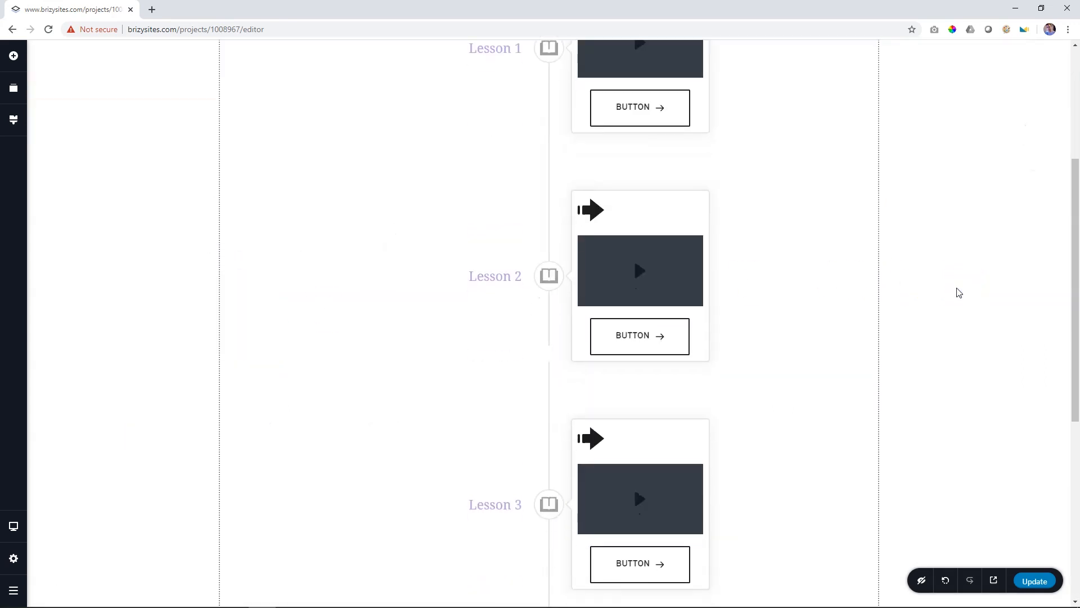
scroll(959, 292, down, 3)
scroll(959, 293, up, 12)
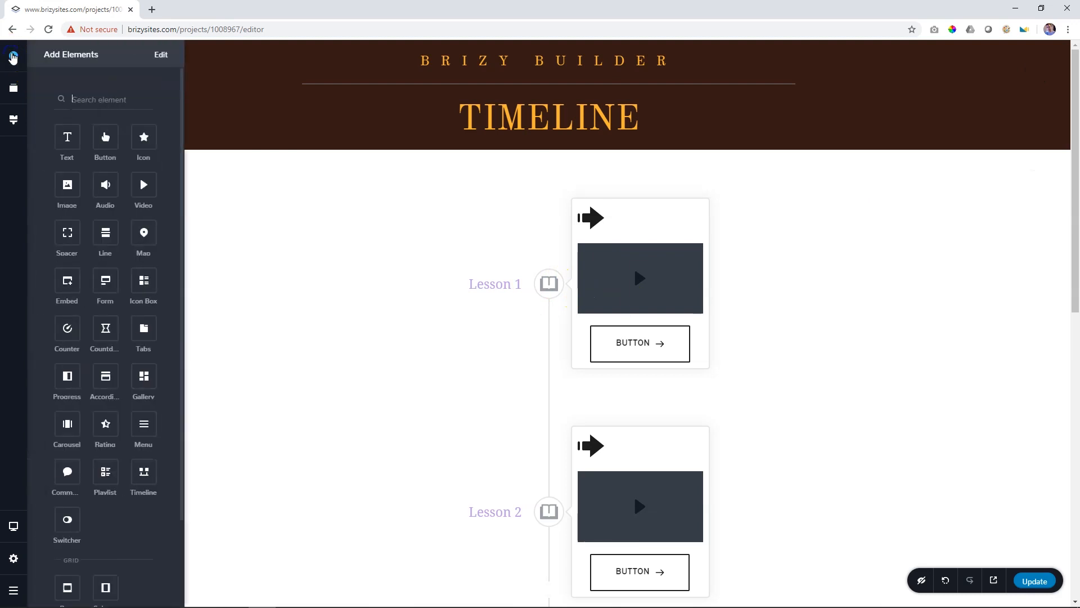
Step: Add a two-column row above the timeline and make its left column narrower than the right one
scroll(69, 326, down, 2)
drag(107, 481, 515, 201)
drag(548, 235, 487, 234)
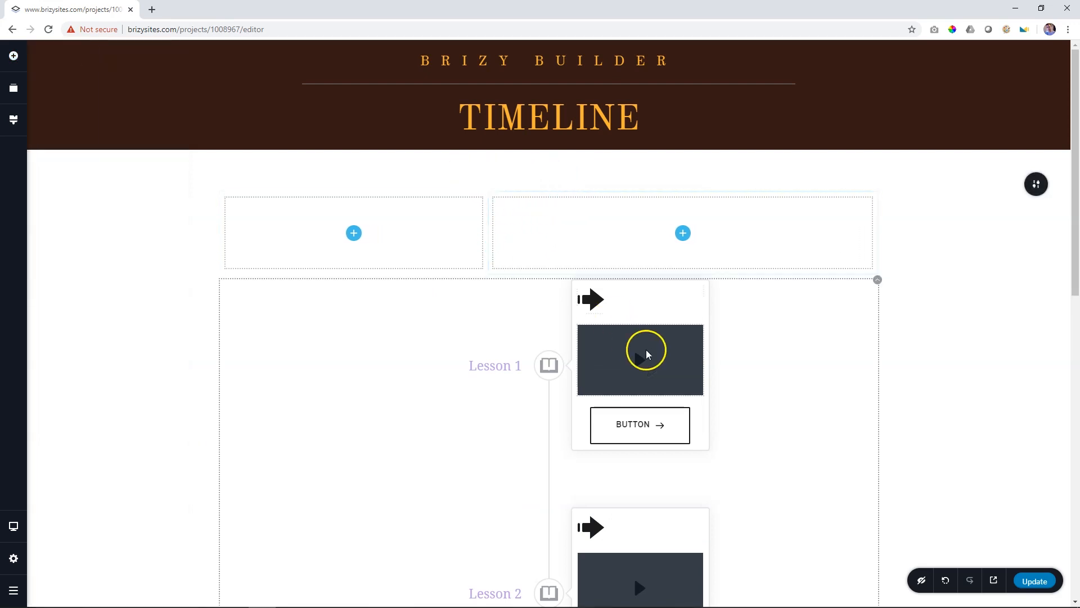
Step: Move the timeline into the left column of the new row and widen that column to fit the lesson cards
drag(878, 281, 354, 237)
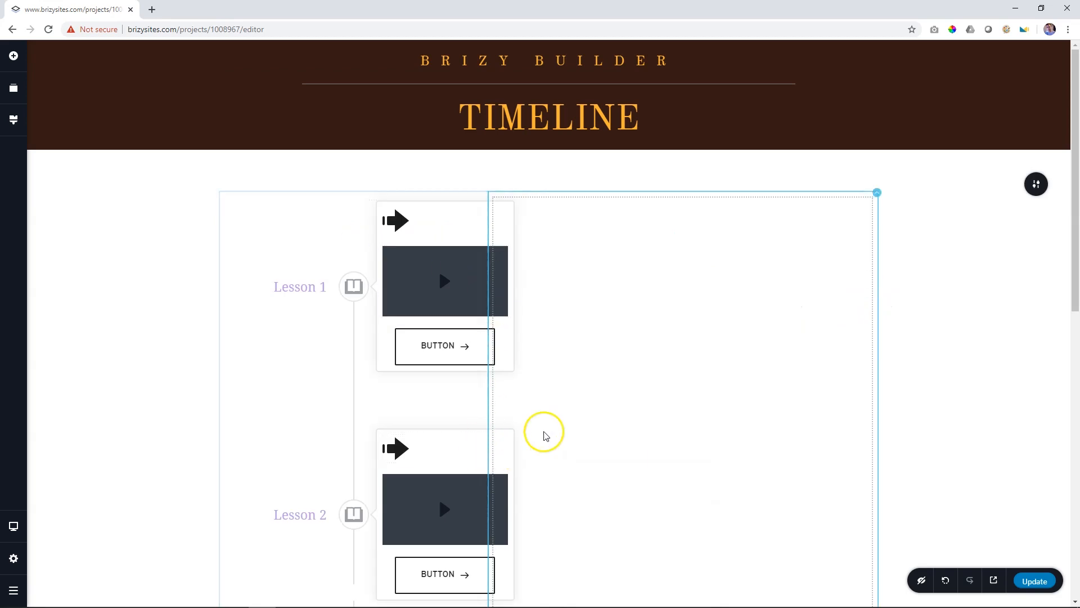
scroll(545, 436, down, 4)
drag(490, 398, 649, 398)
scroll(972, 400, up, 4)
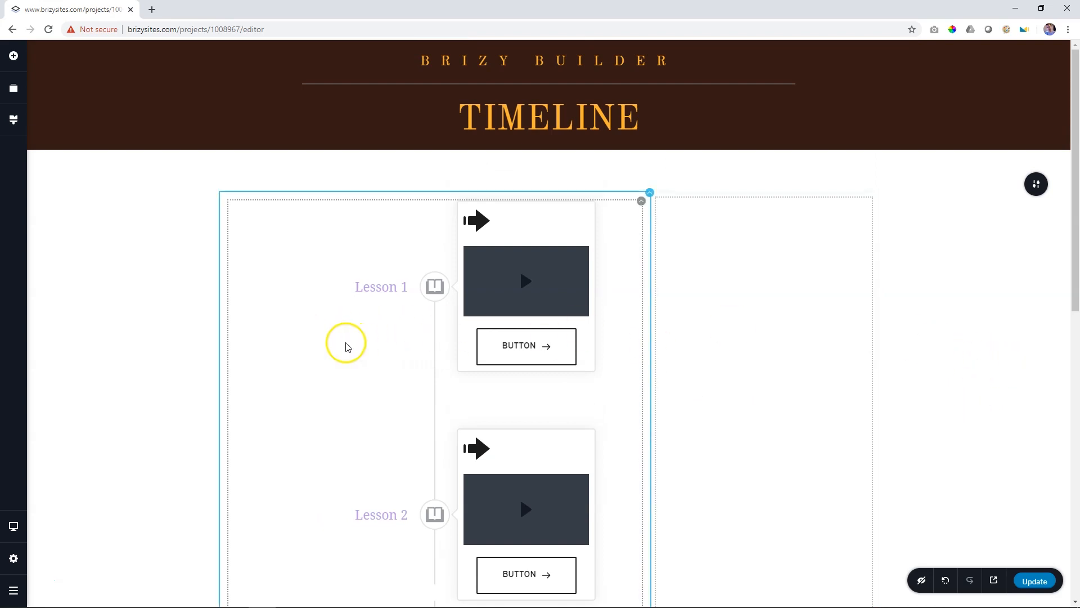
Step: Examine the vertical timeline in the widened left column from Lesson 1 down to Lesson 4
scroll(347, 347, down, 10)
scroll(413, 362, up, 8)
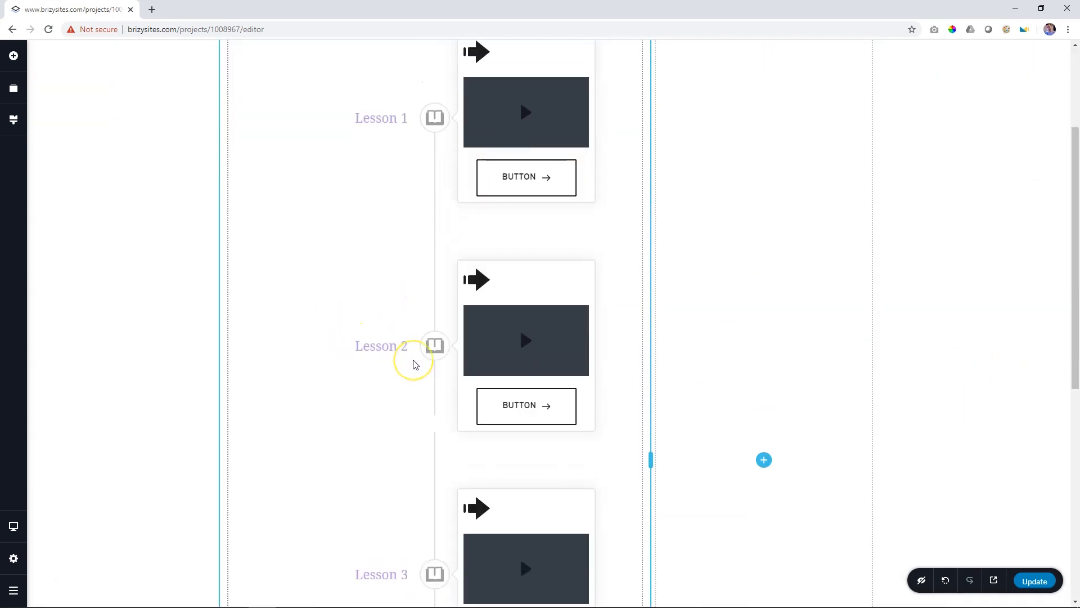
scroll(413, 363, up, 3)
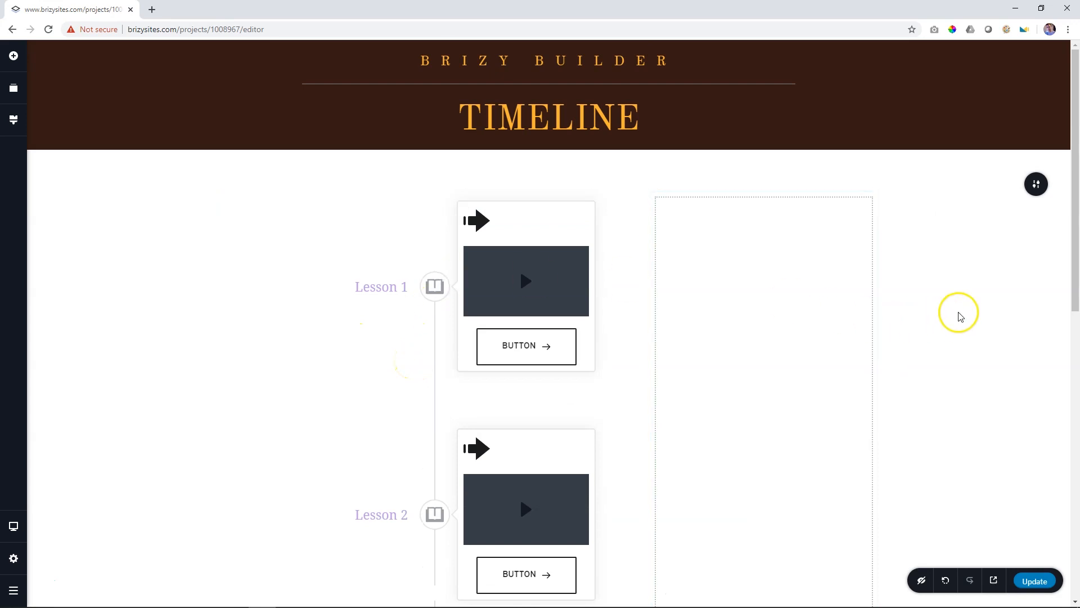
click(736, 330)
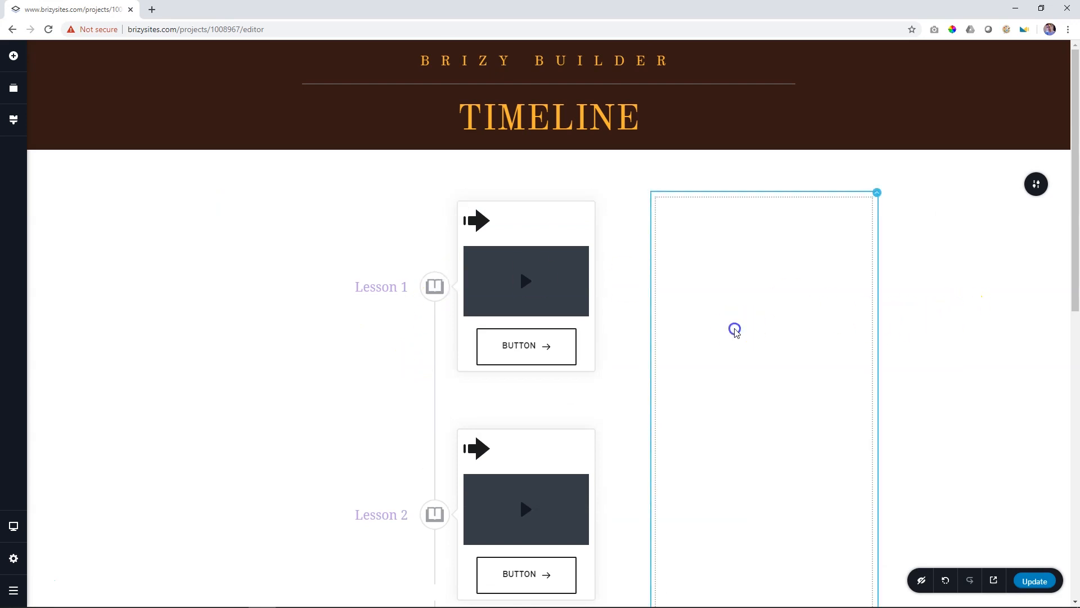
click(367, 236)
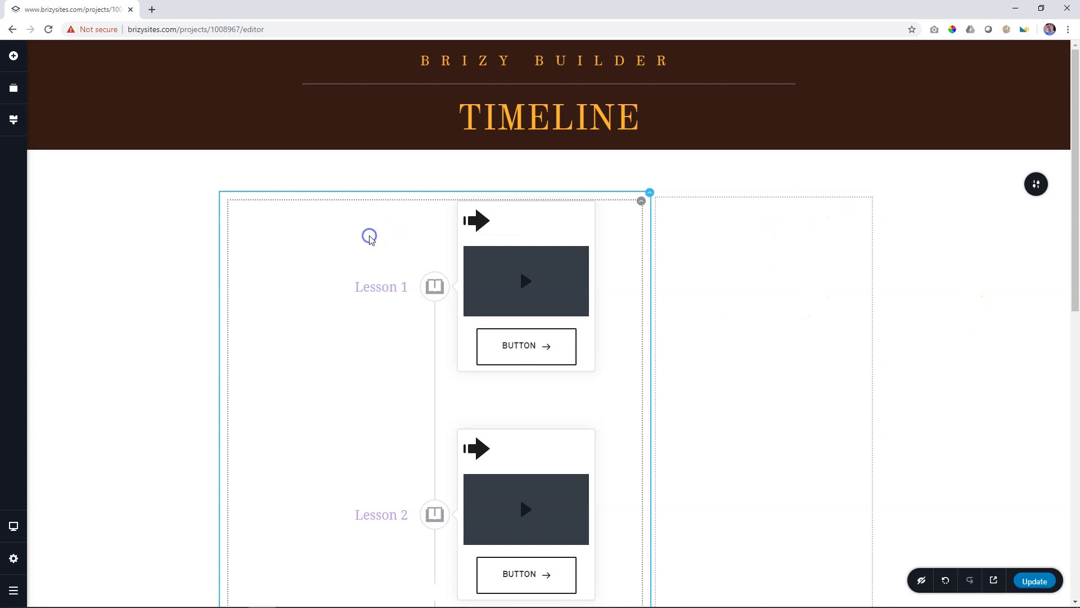
scroll(369, 239, down, 1)
scroll(369, 239, down, 5)
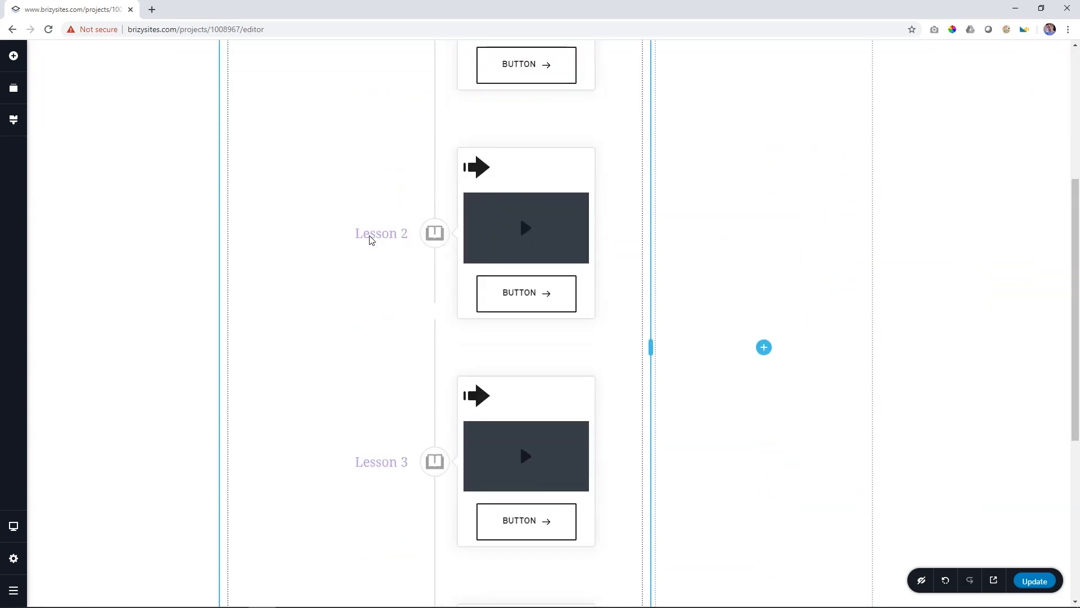
scroll(370, 237, down, 5)
scroll(369, 237, up, 4)
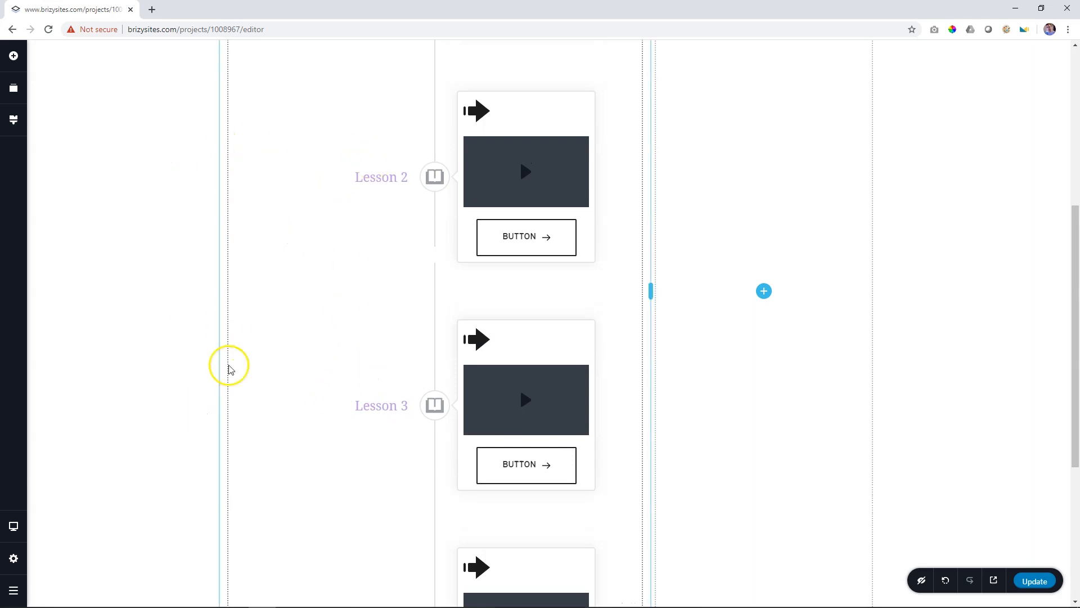
scroll(352, 220, up, 6)
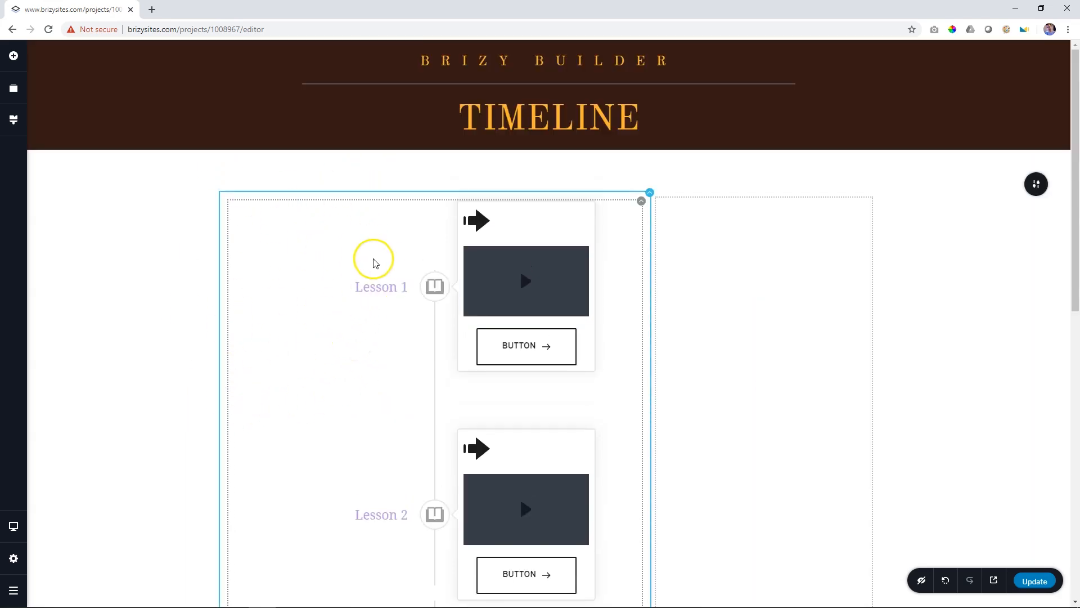
click(639, 203)
click(430, 288)
click(311, 236)
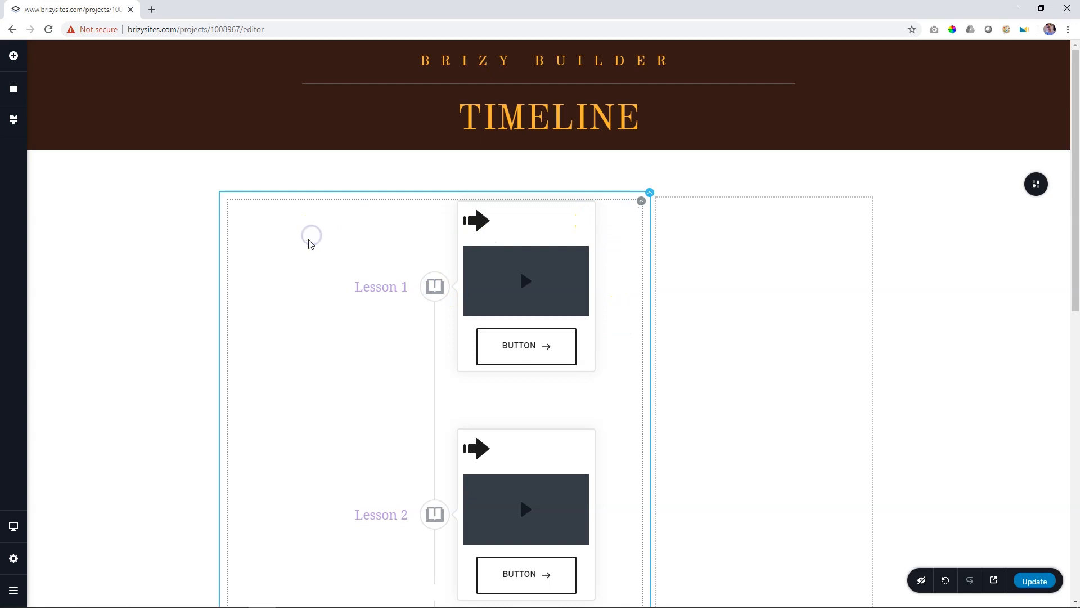
Step: Examine the empty right column alongside the lesson cards down the full length of the timeline
scroll(309, 242, down, 4)
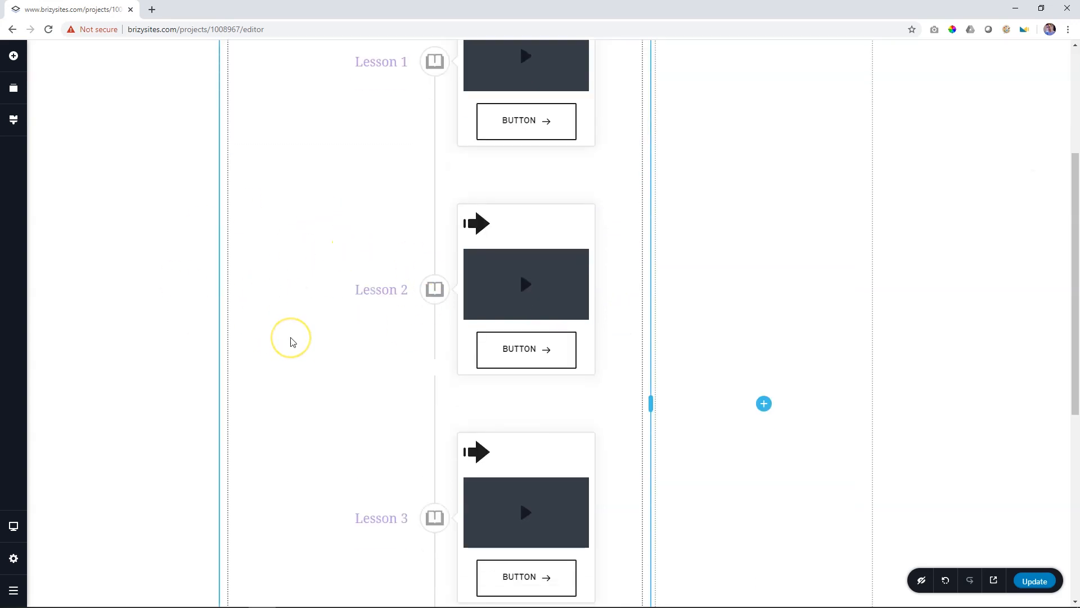
scroll(293, 343, down, 6)
scroll(296, 342, up, 10)
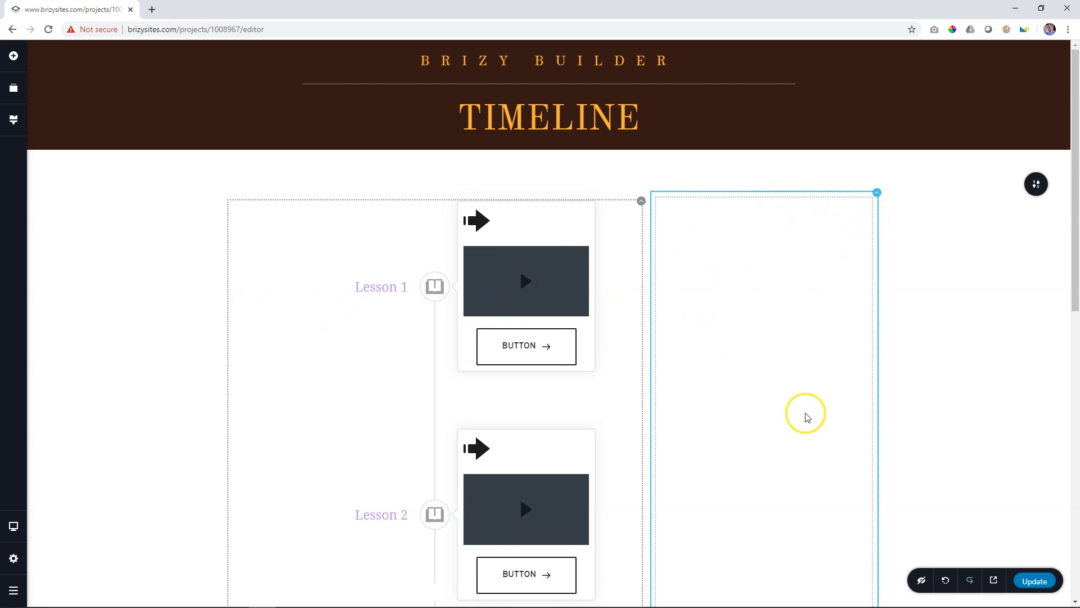
scroll(861, 450, down, 5)
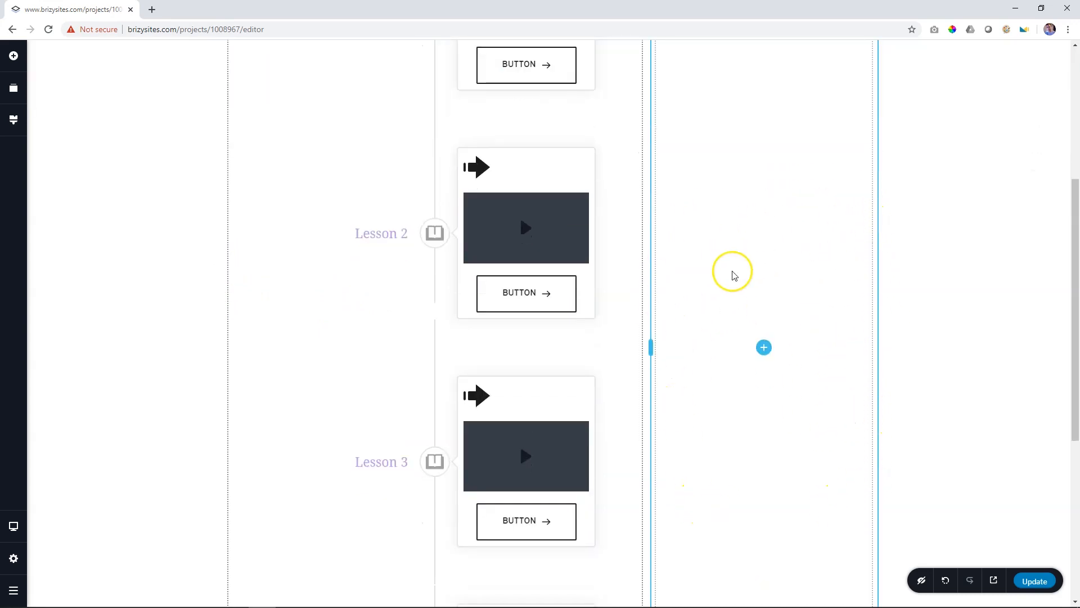
scroll(788, 463, down, 4)
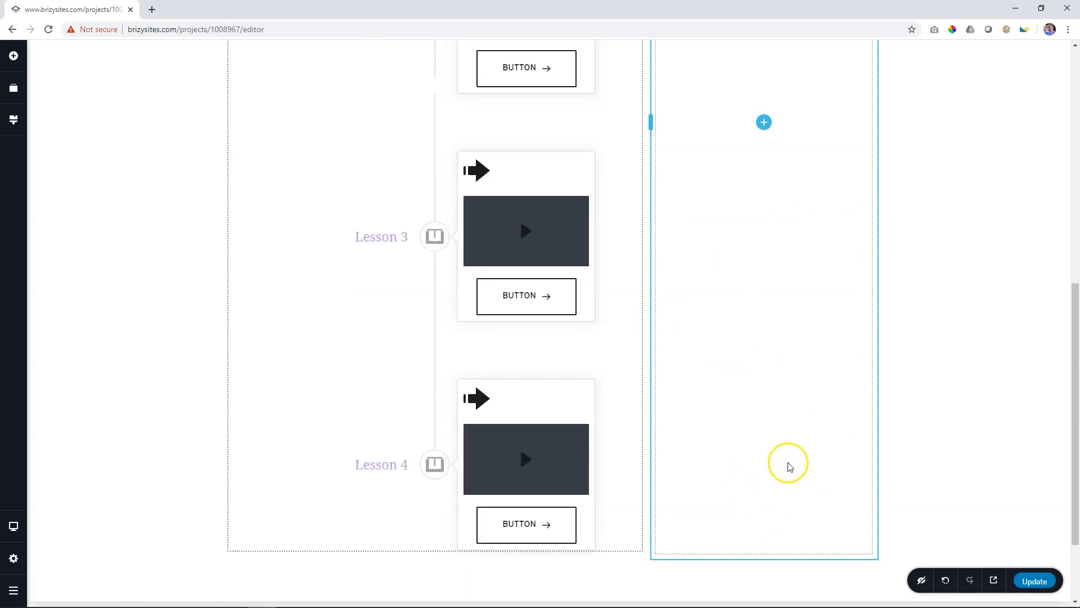
scroll(789, 463, up, 7)
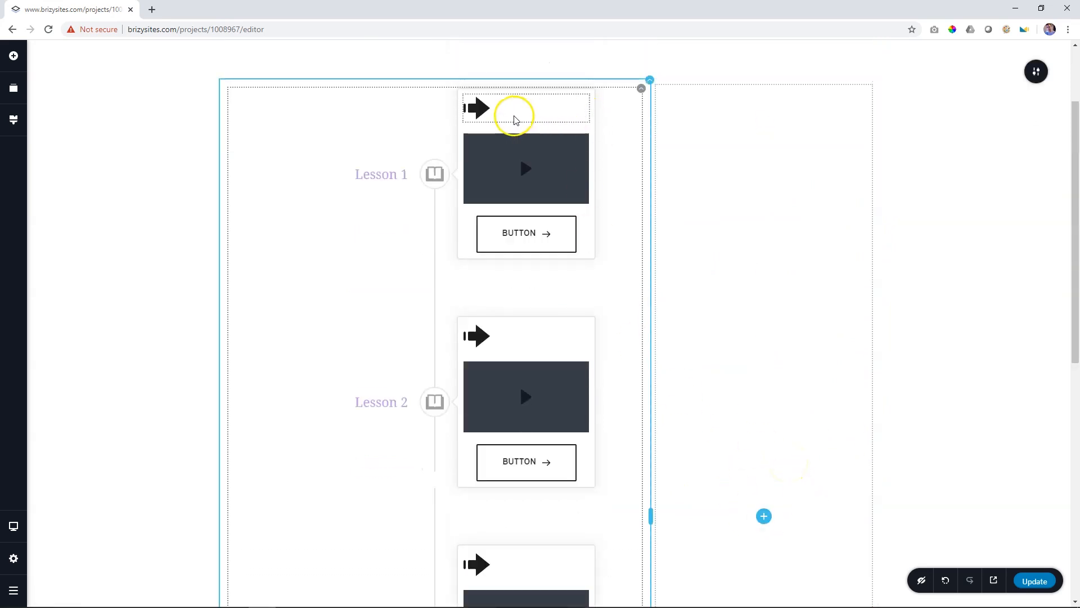
scroll(509, 396, down, 9)
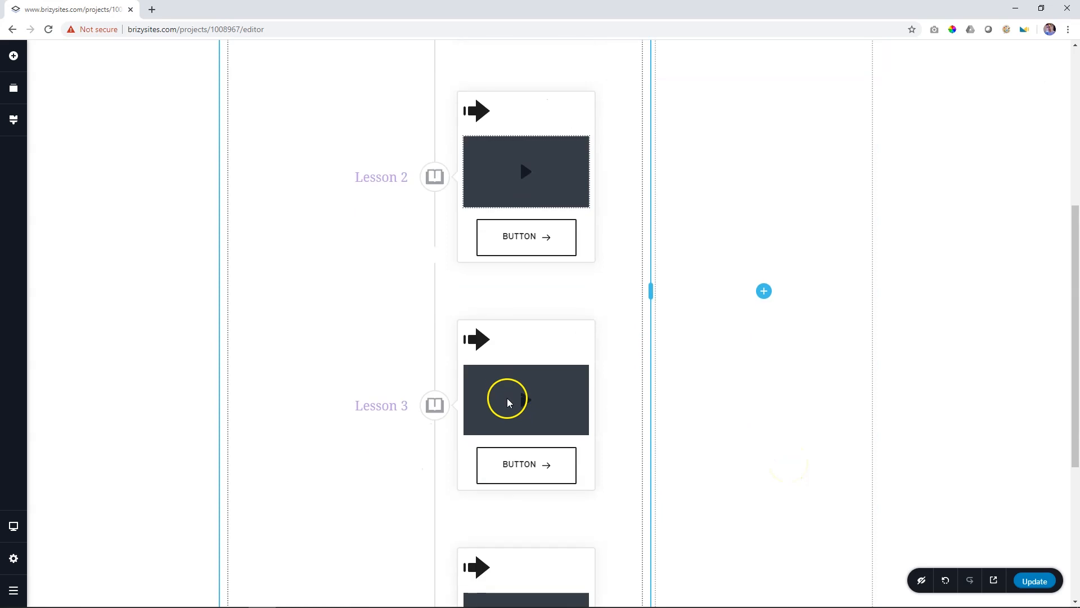
scroll(505, 409, up, 11)
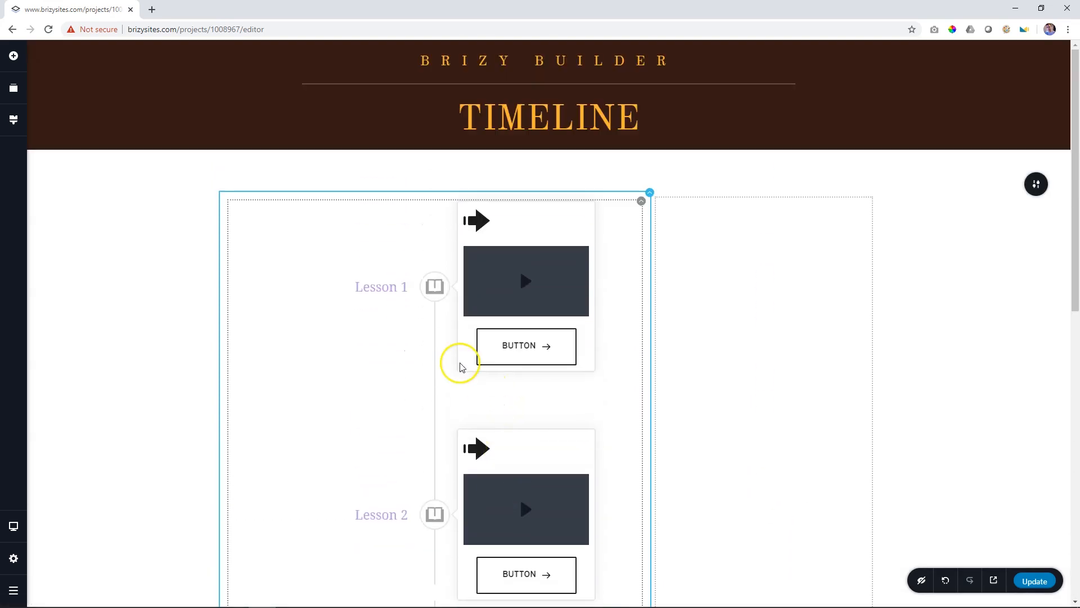
Step: Set the vertical timeline's spacing to 27
click(435, 290)
click(387, 252)
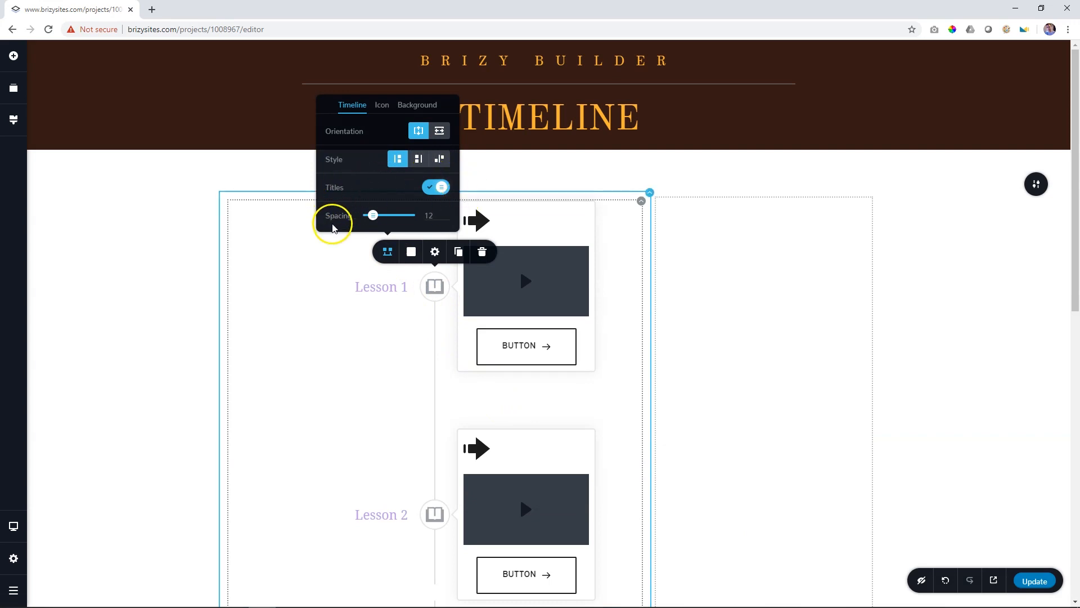
mouse_move(363, 220)
mouse_down()
mouse_move(396, 215)
mouse_move(379, 215)
mouse_up()
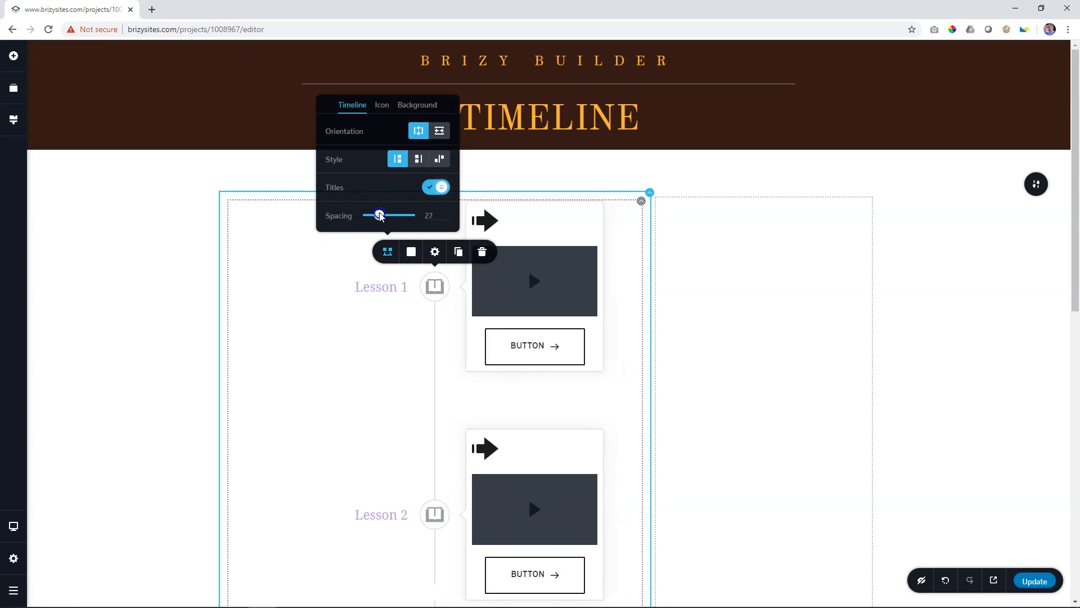
Step: Review the icon and background settings of the vertical timeline and return to its main timeline settings
click(385, 107)
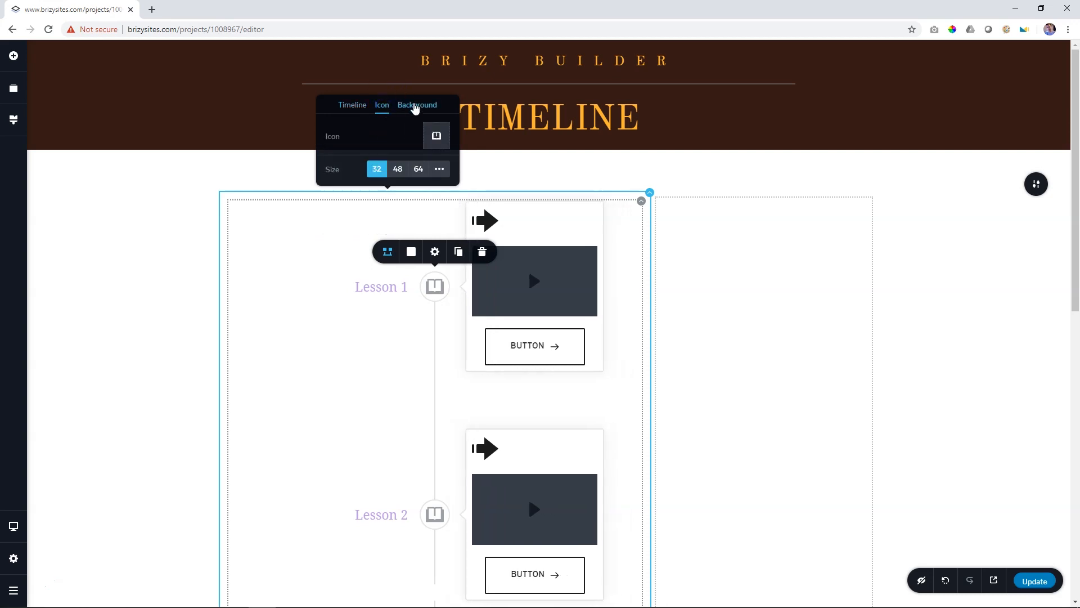
click(416, 106)
click(385, 106)
click(352, 107)
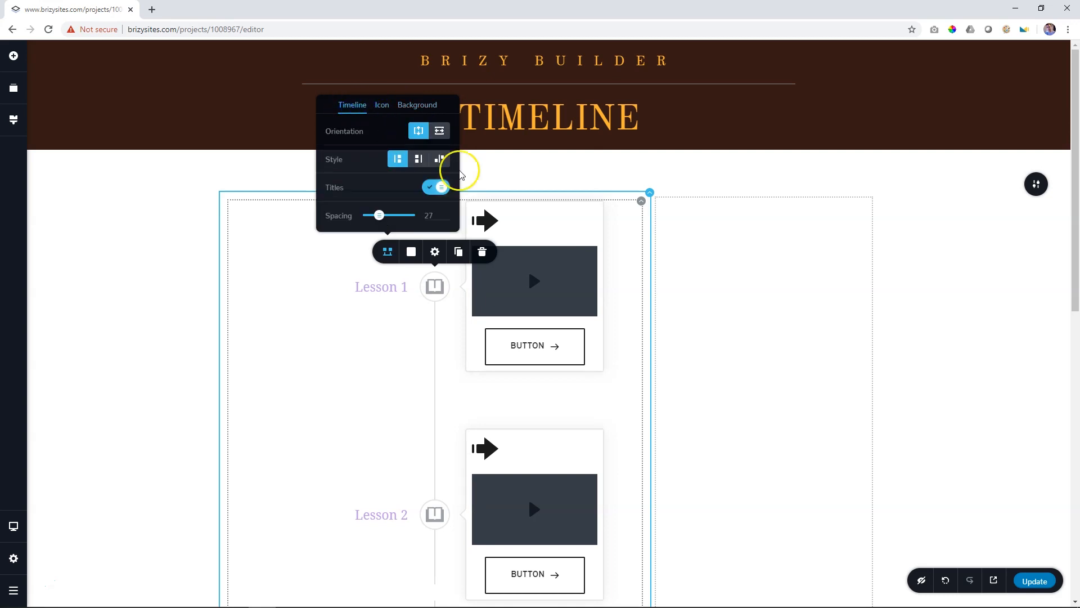
Step: Remove the empty right column so the vertical timeline spans the full row, and check it down to Lesson 4
click(718, 276)
click(947, 219)
scroll(992, 292, down, 8)
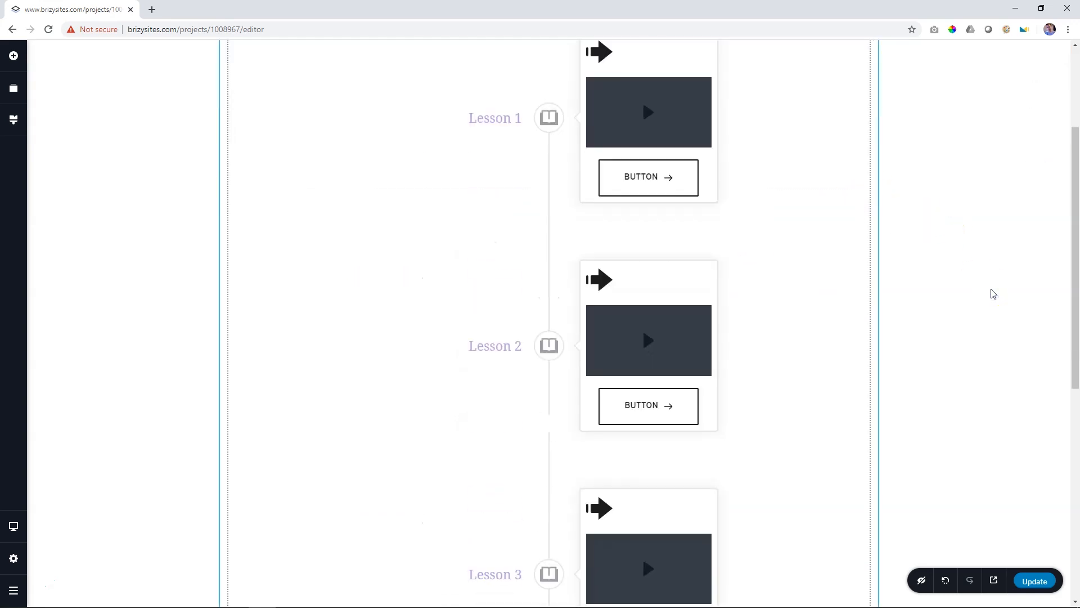
scroll(998, 289, down, 3)
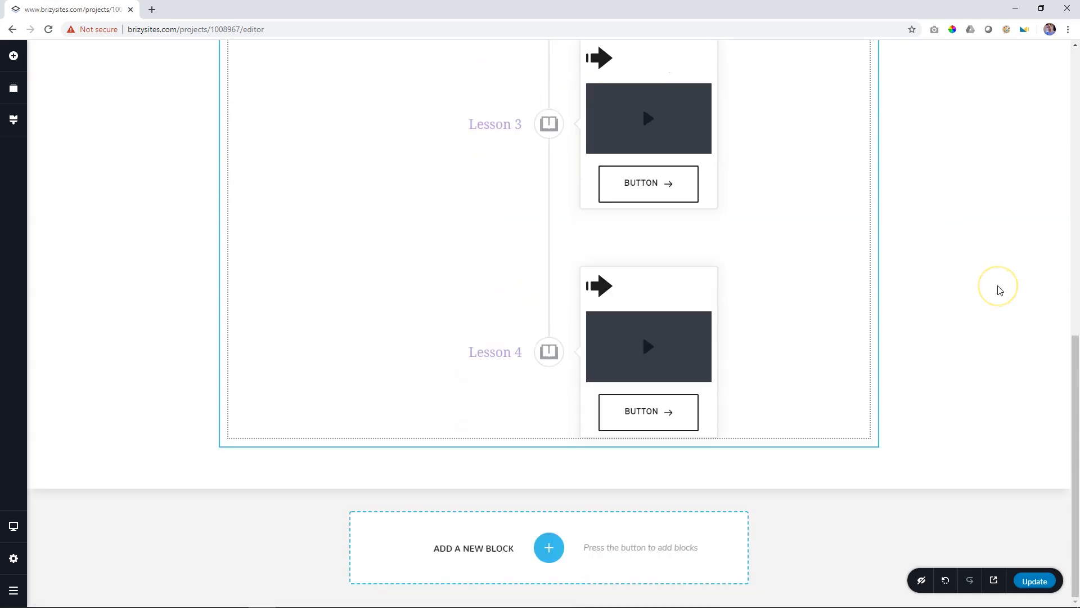
scroll(999, 289, up, 10)
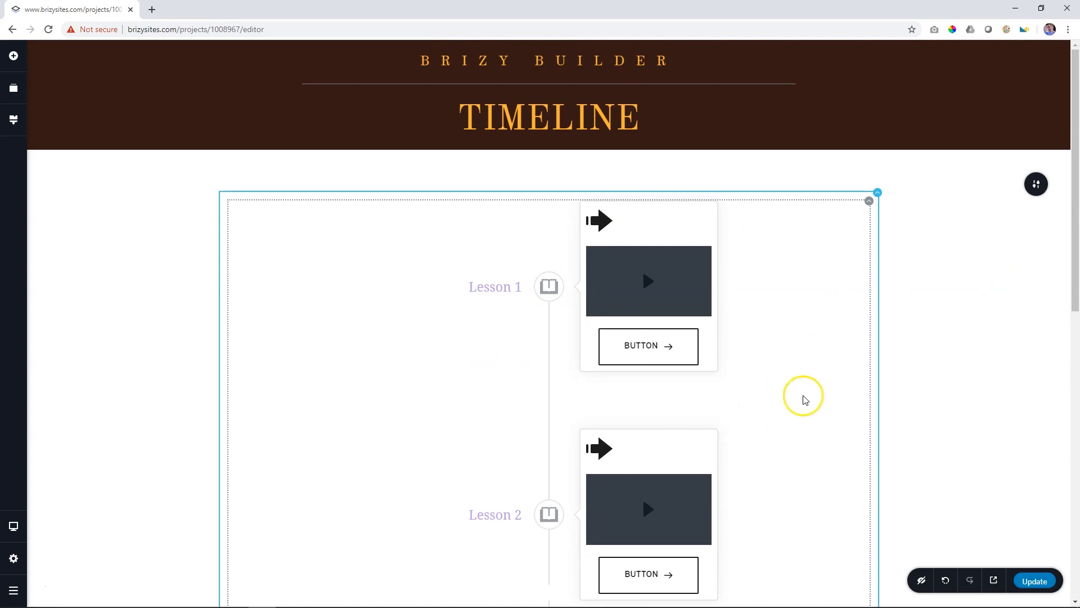
scroll(810, 392, down, 10)
scroll(810, 393, up, 4)
scroll(812, 396, up, 6)
Step: Switch to the tablet view and set the timeline's orientation to vertical
mouse_move(17, 527)
click(68, 514)
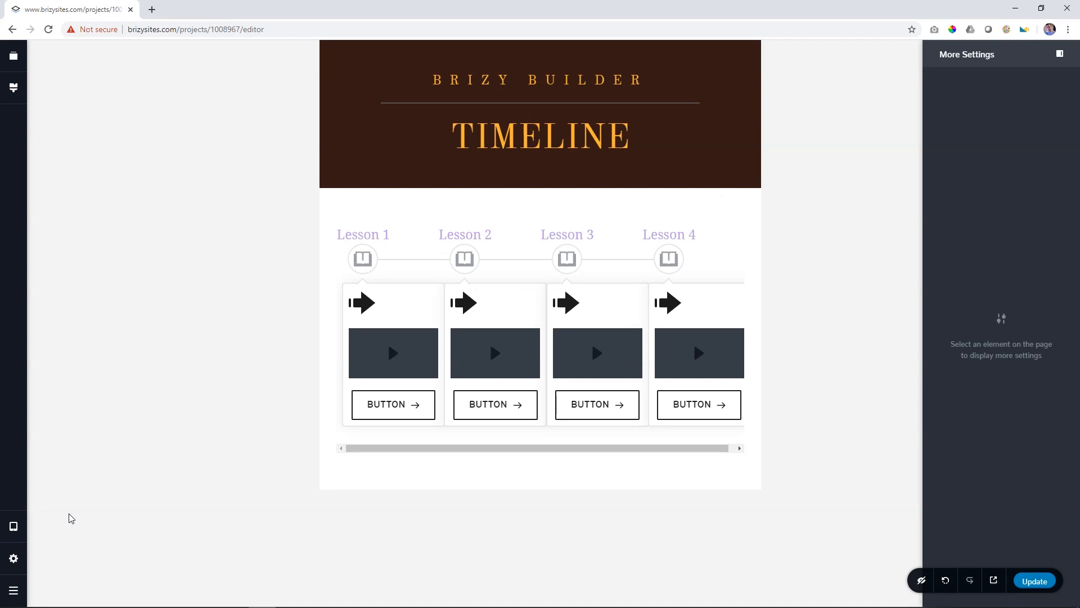
click(360, 265)
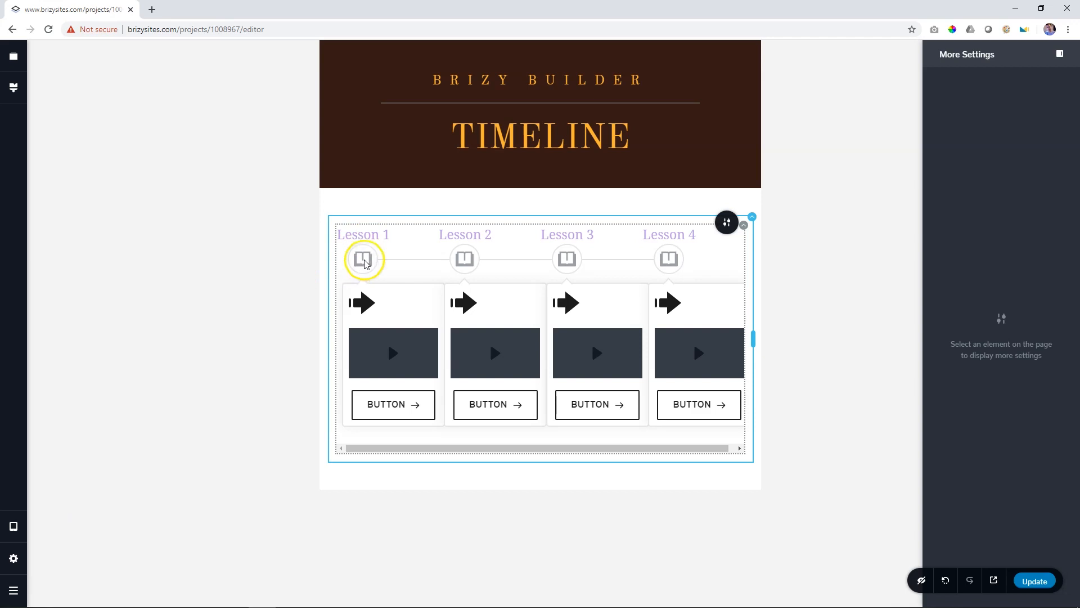
click(351, 224)
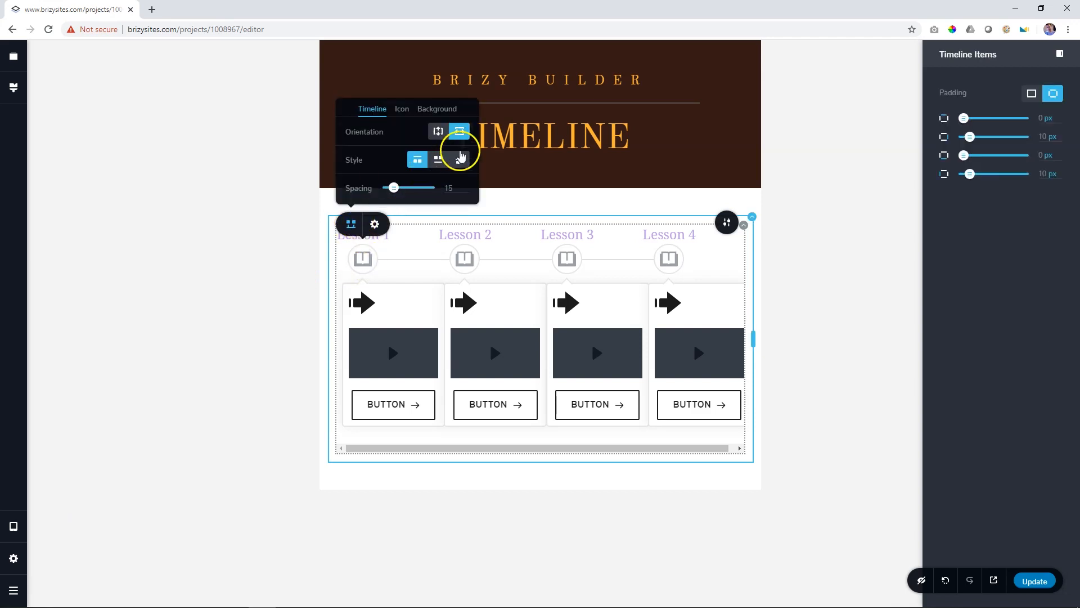
click(439, 131)
click(722, 333)
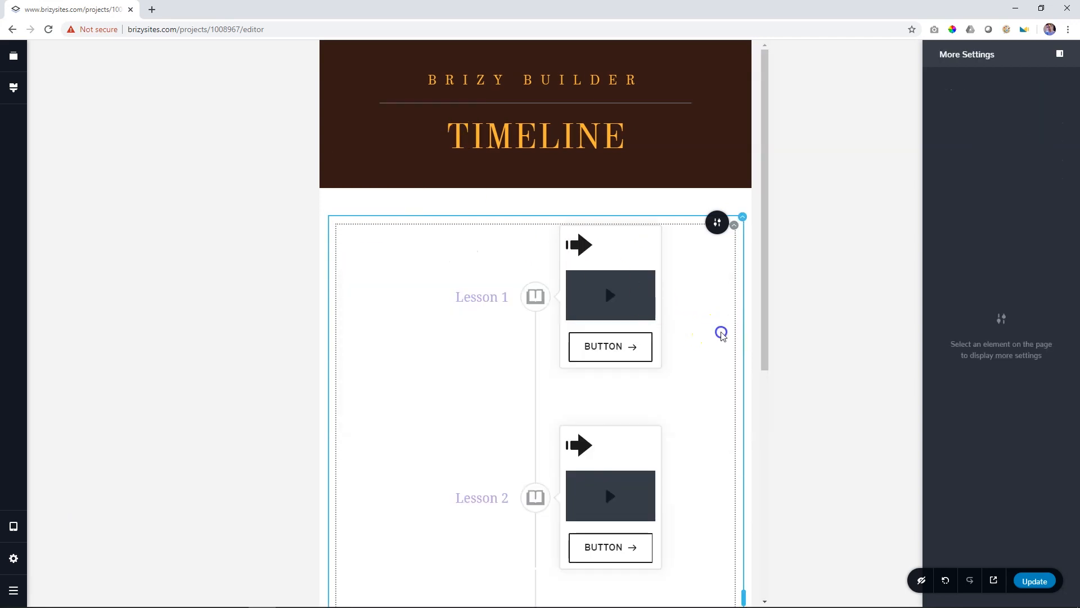
scroll(721, 333, down, 7)
scroll(724, 337, up, 5)
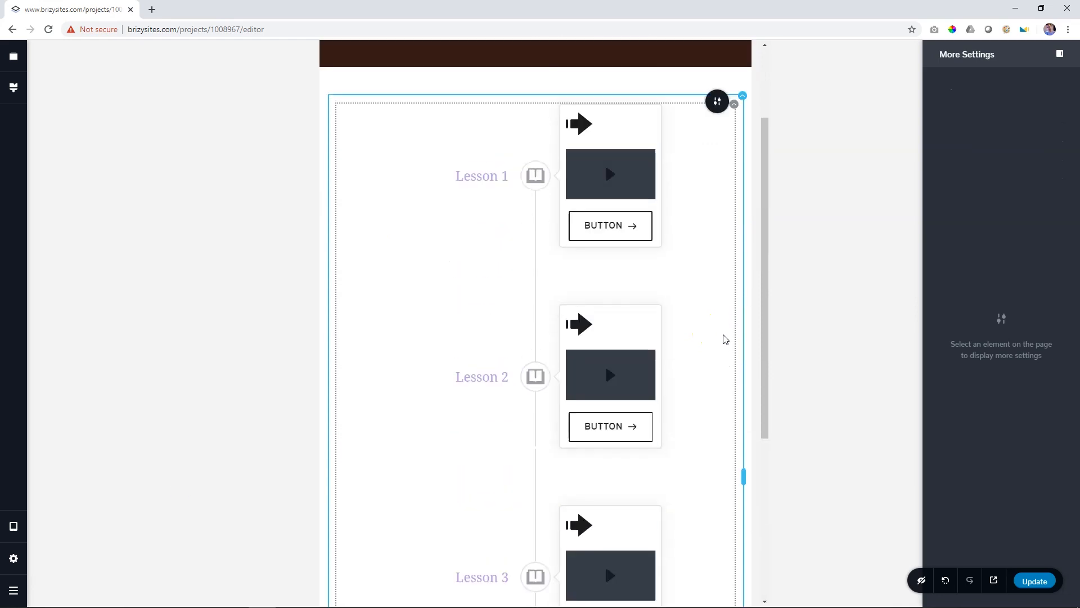
Step: Switch to the mobile view and set the timeline's orientation to vertical
click(13, 525)
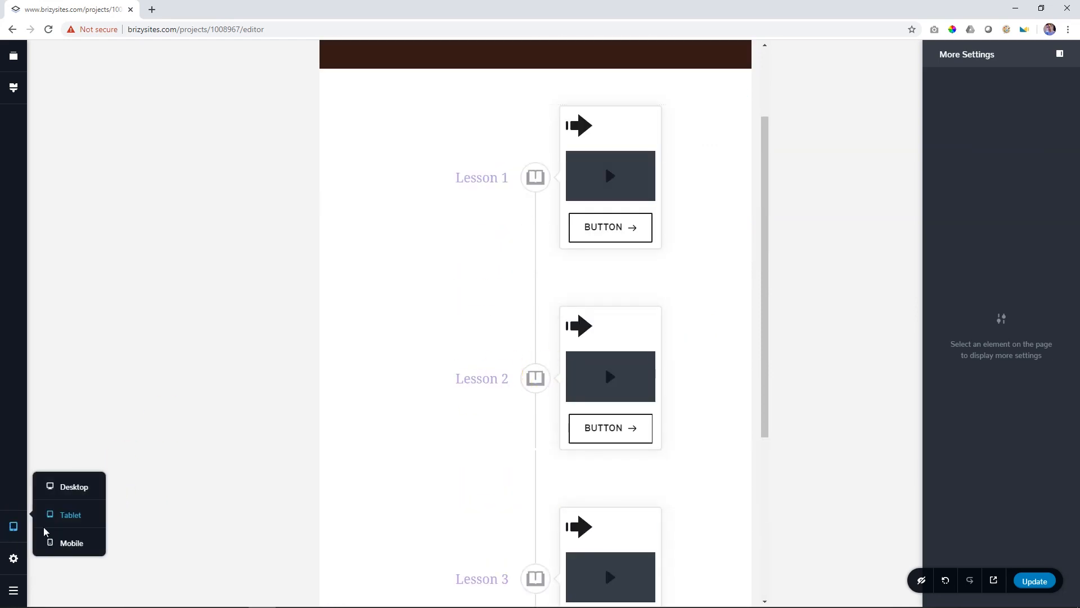
click(72, 543)
click(441, 220)
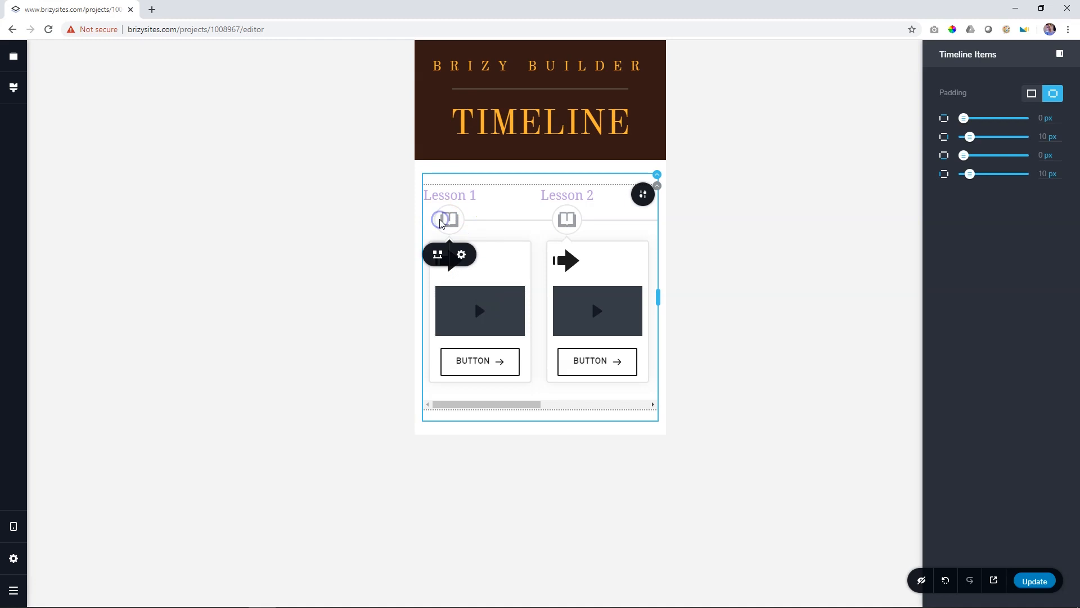
click(438, 255)
click(523, 308)
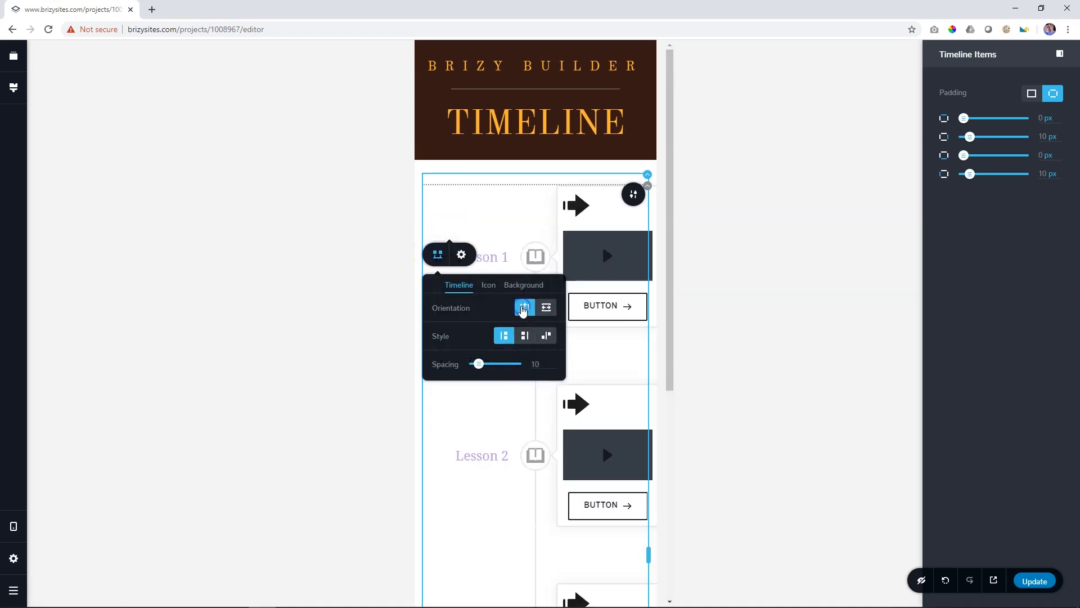
click(748, 322)
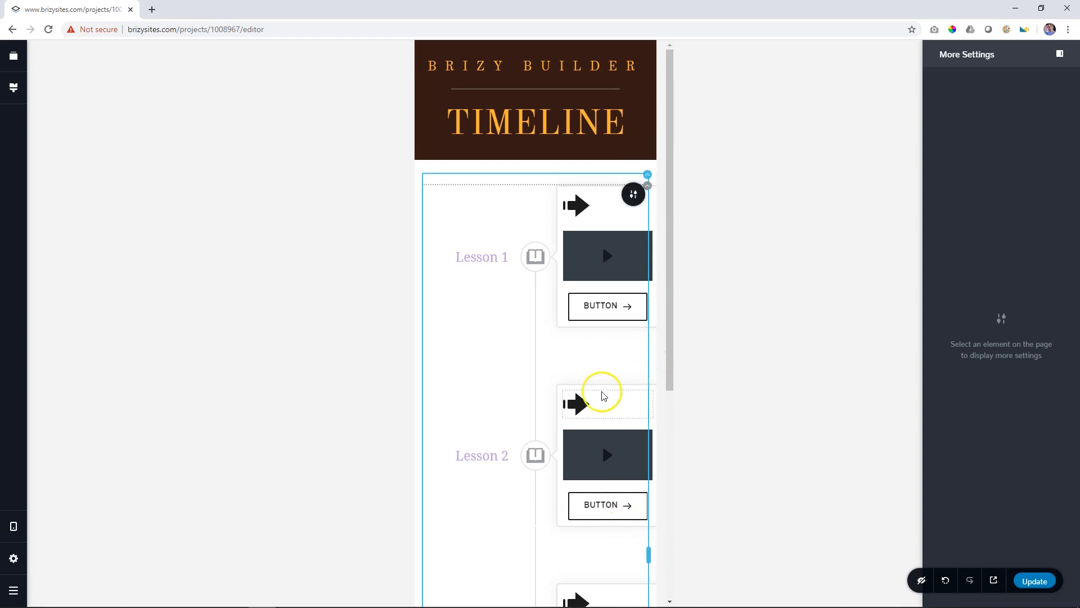
scroll(498, 432, down, 3)
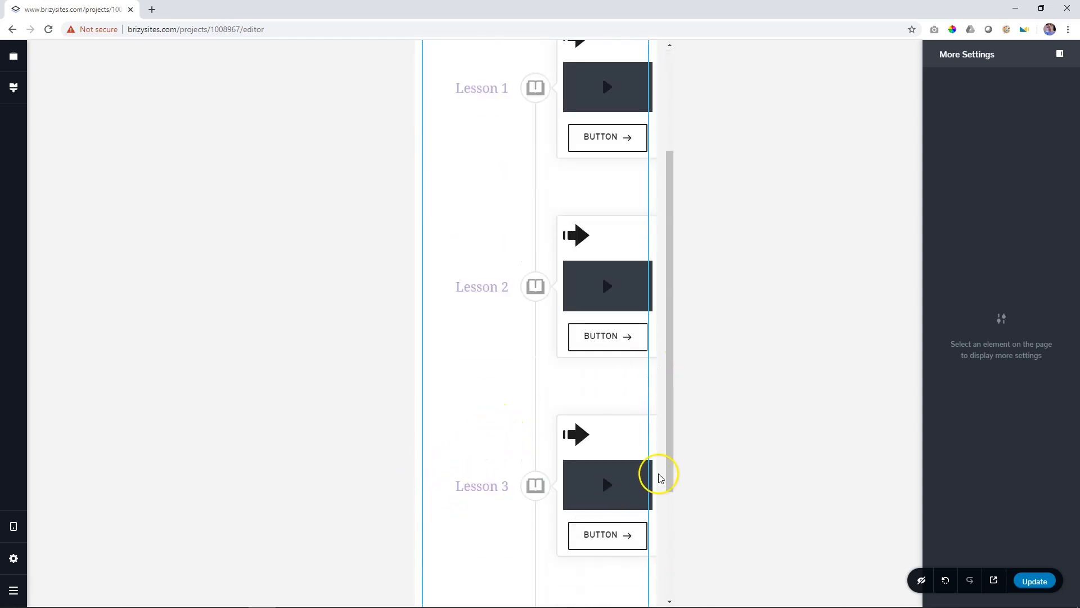
scroll(574, 485, up, 3)
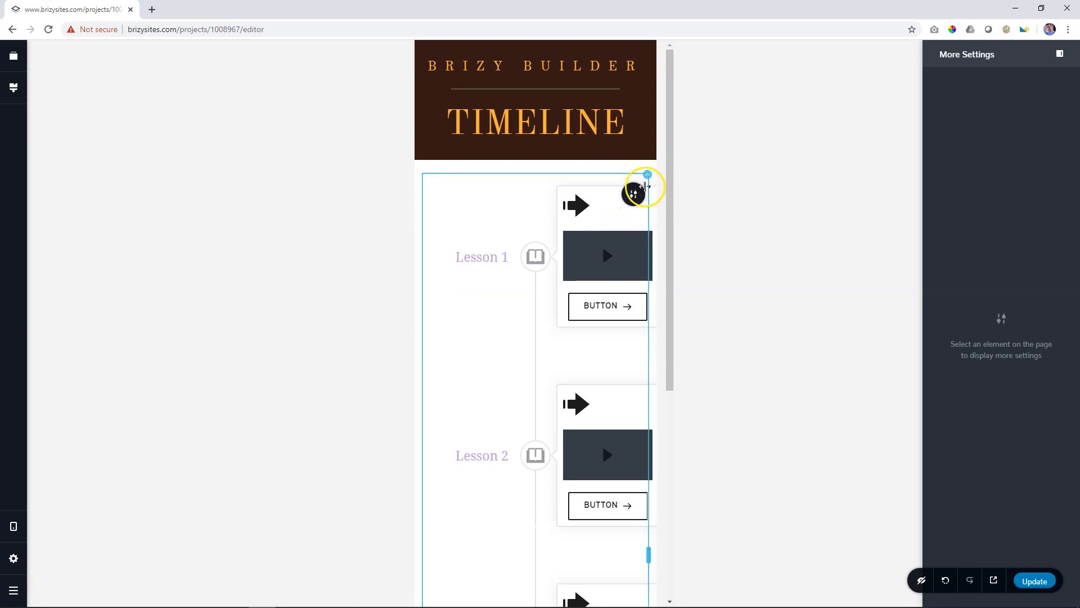
Step: Set the whole timeline's left margin to -80 px in the mobile view
click(584, 210)
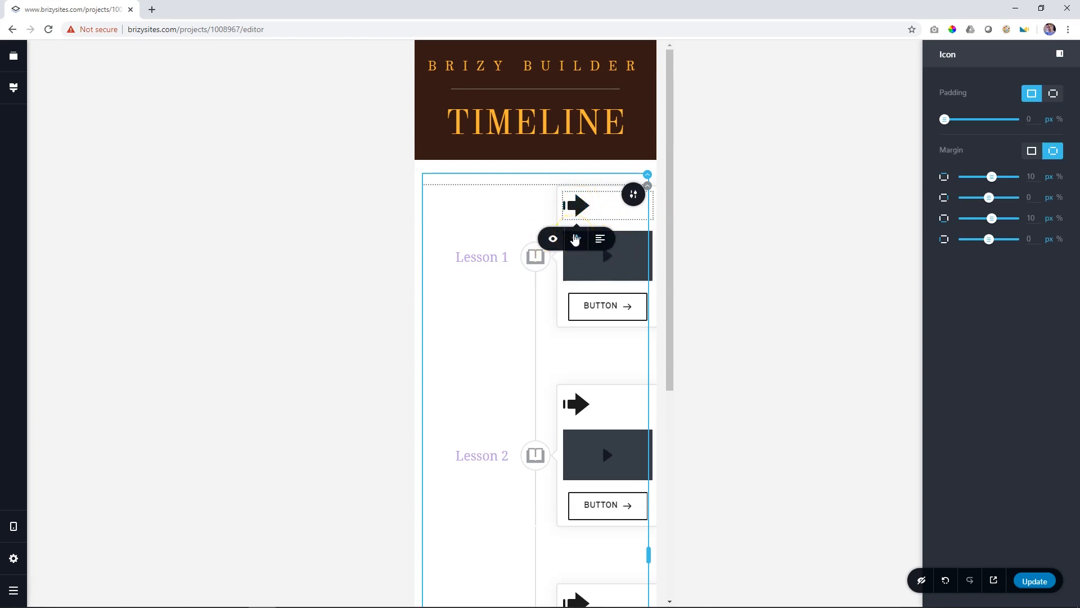
click(648, 186)
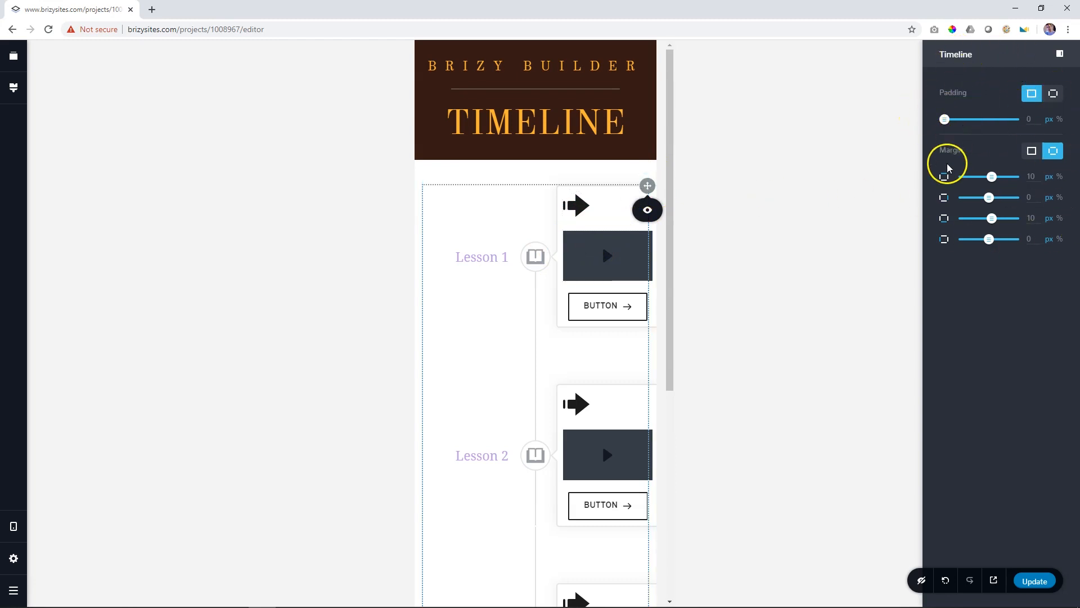
drag(985, 240, 968, 240)
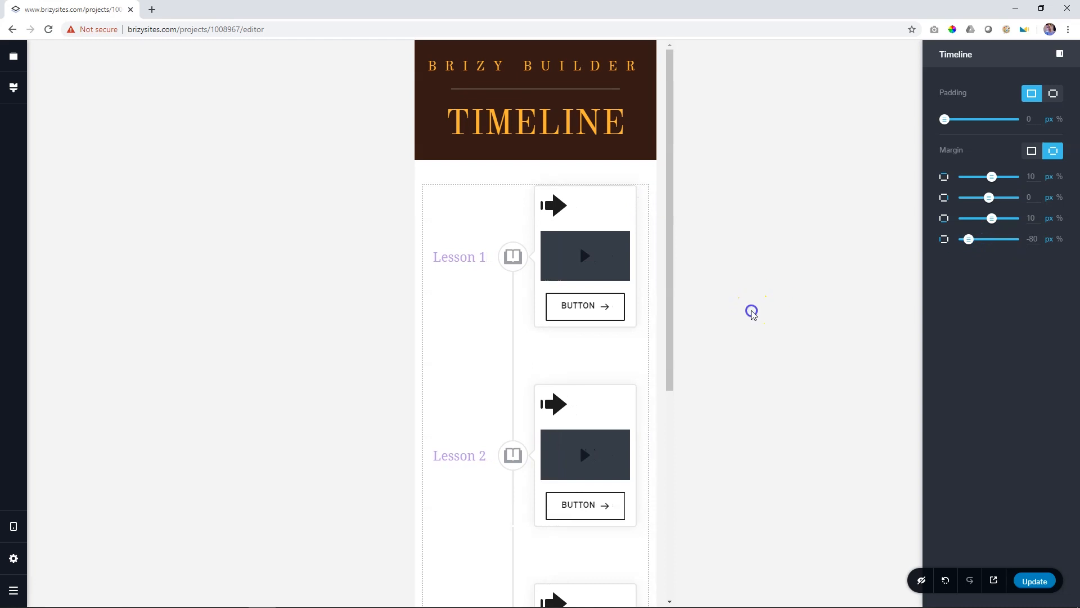
click(560, 330)
scroll(561, 332, down, 4)
scroll(560, 329, down, 2)
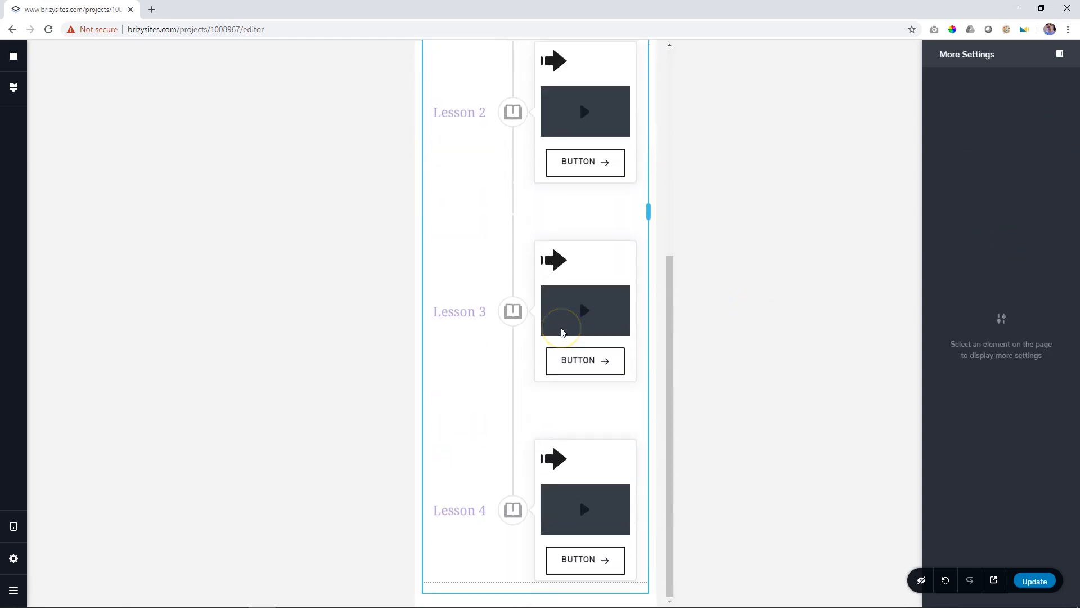
scroll(562, 332, up, 6)
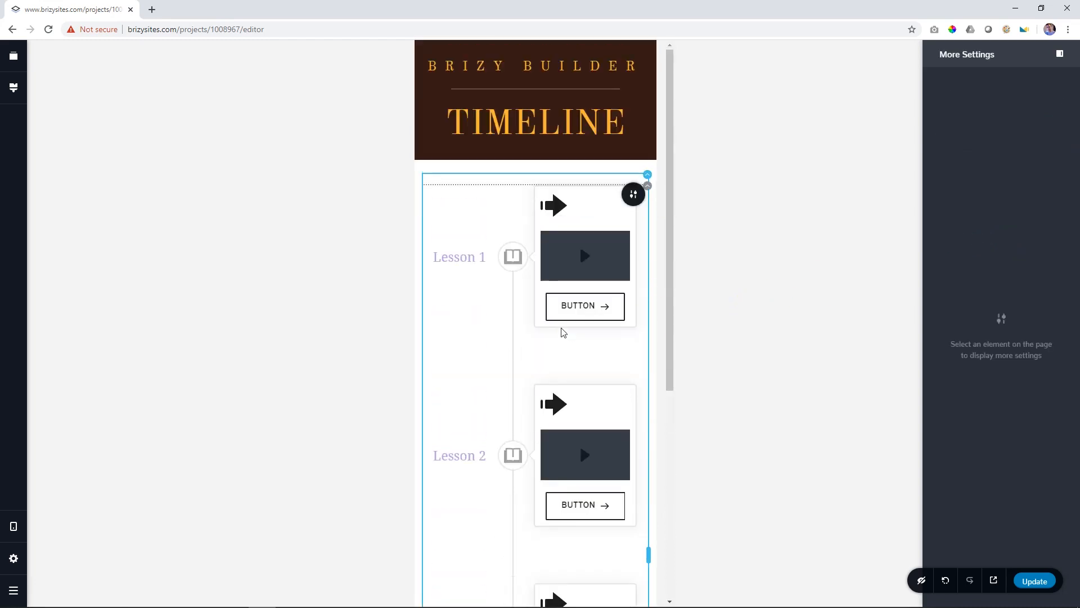
Step: Check the timeline in the tablet view and return to the desktop view to examine all four lessons
click(101, 488)
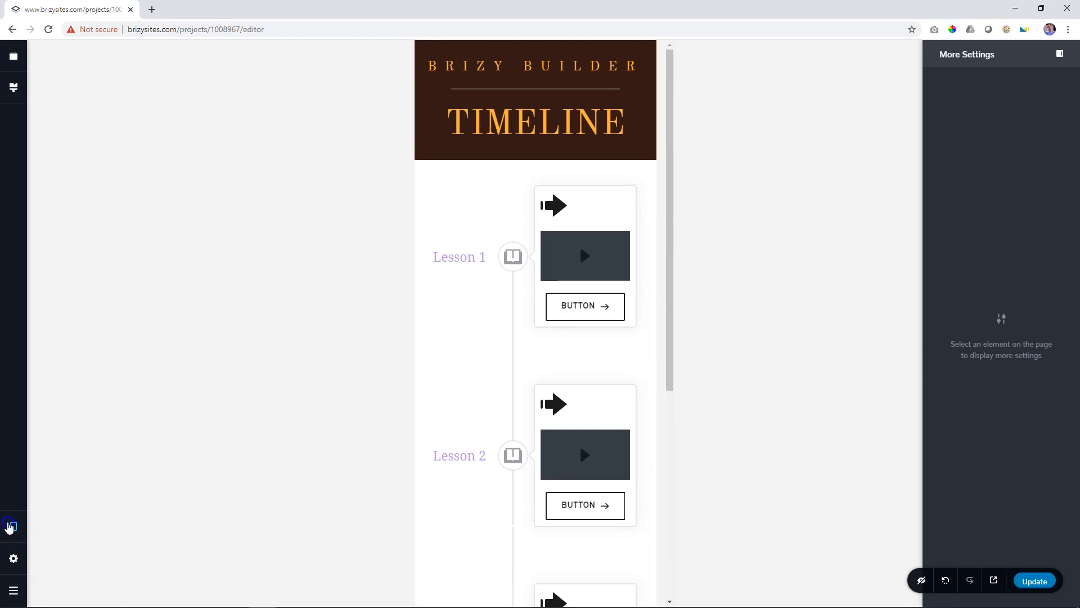
click(75, 516)
mouse_move(17, 532)
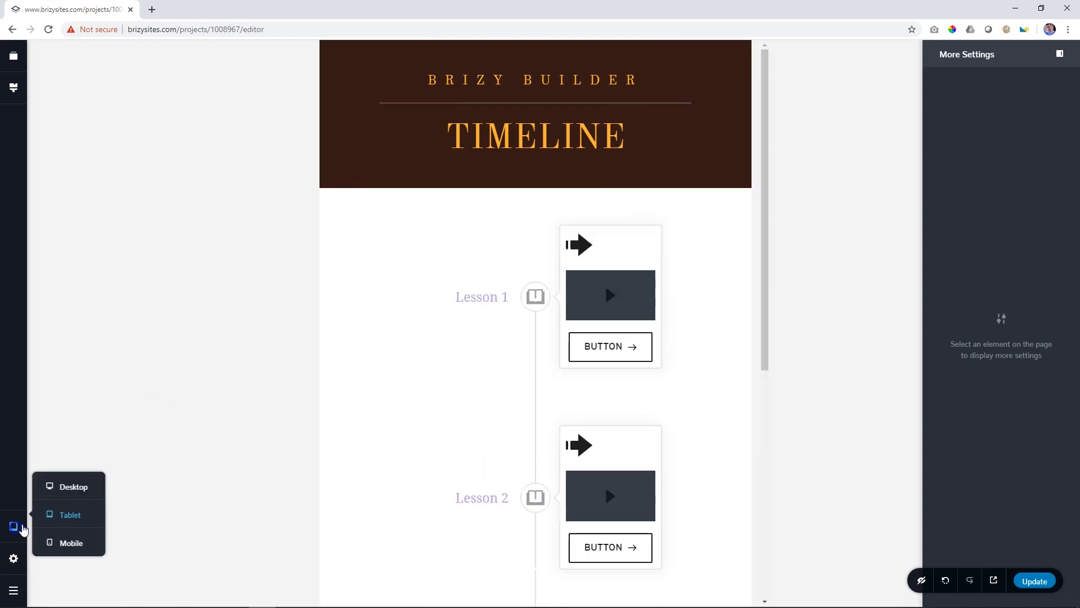
click(64, 488)
click(1012, 329)
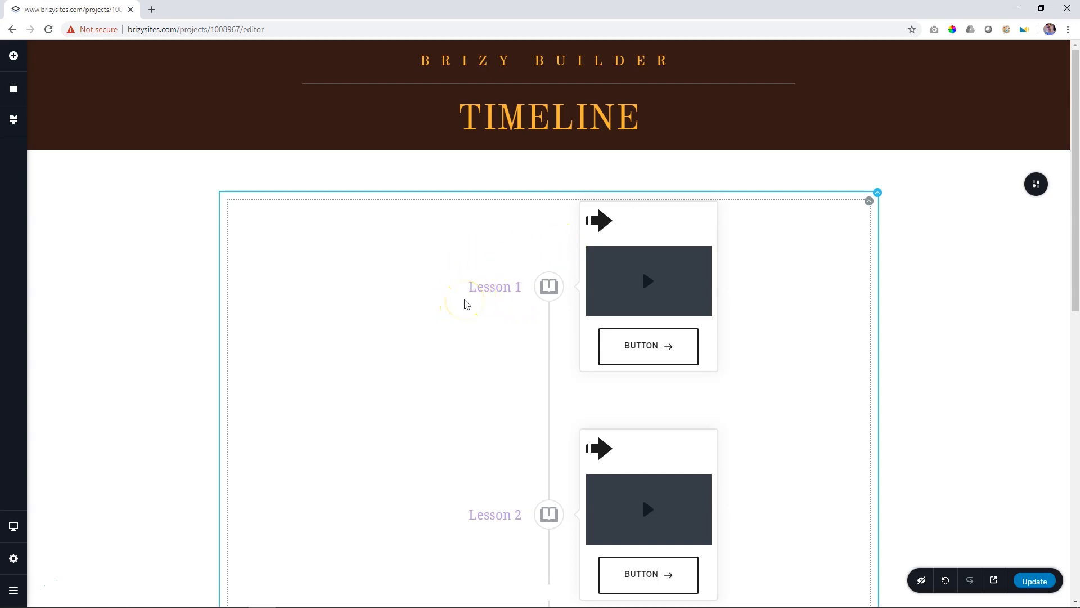
scroll(555, 299, down, 7)
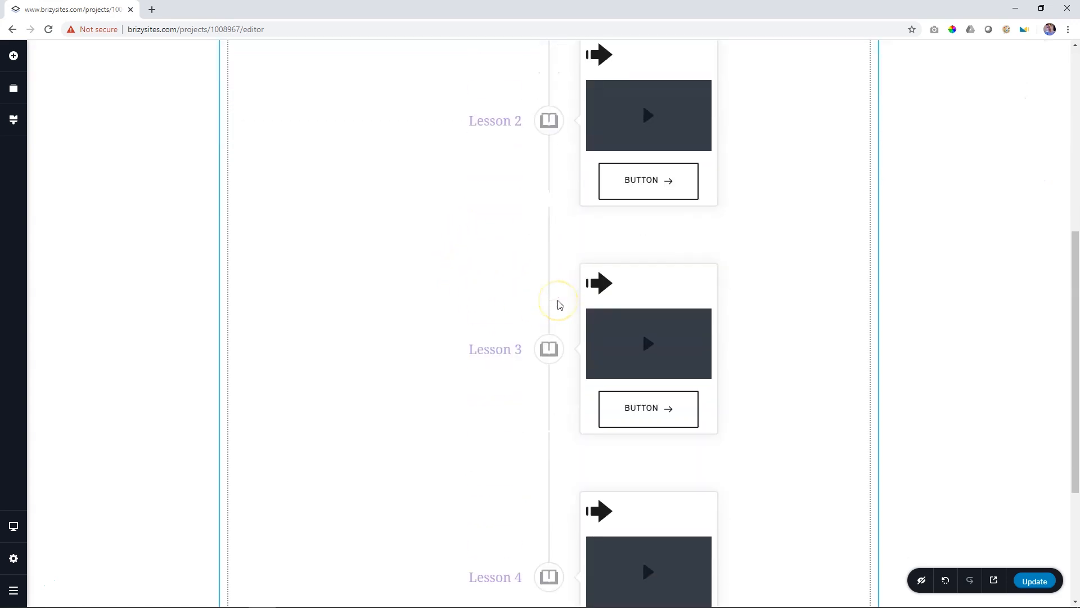
scroll(560, 305, down, 4)
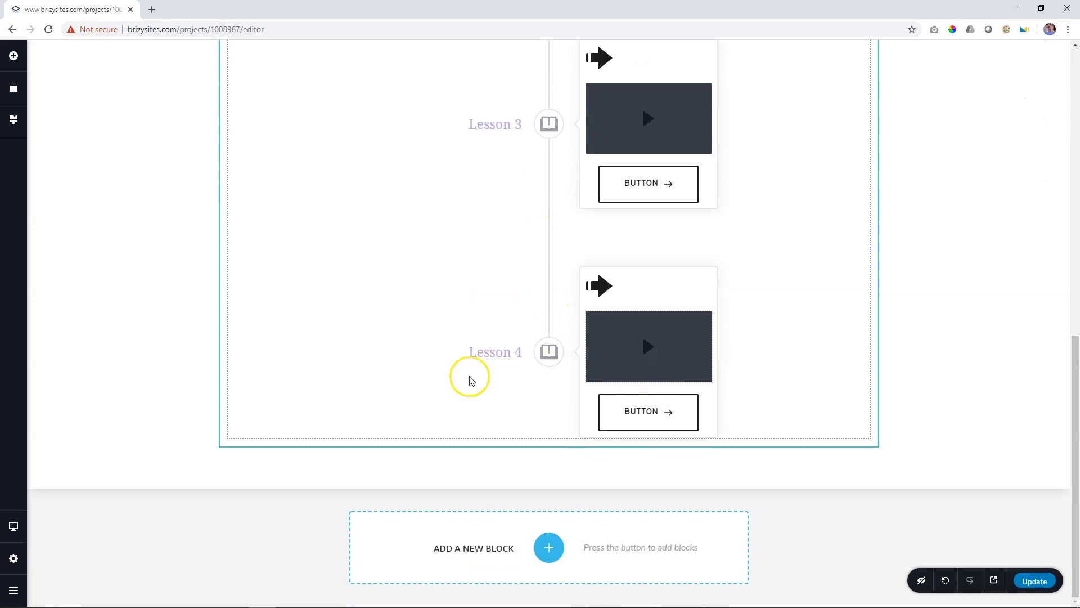
scroll(666, 359, up, 4)
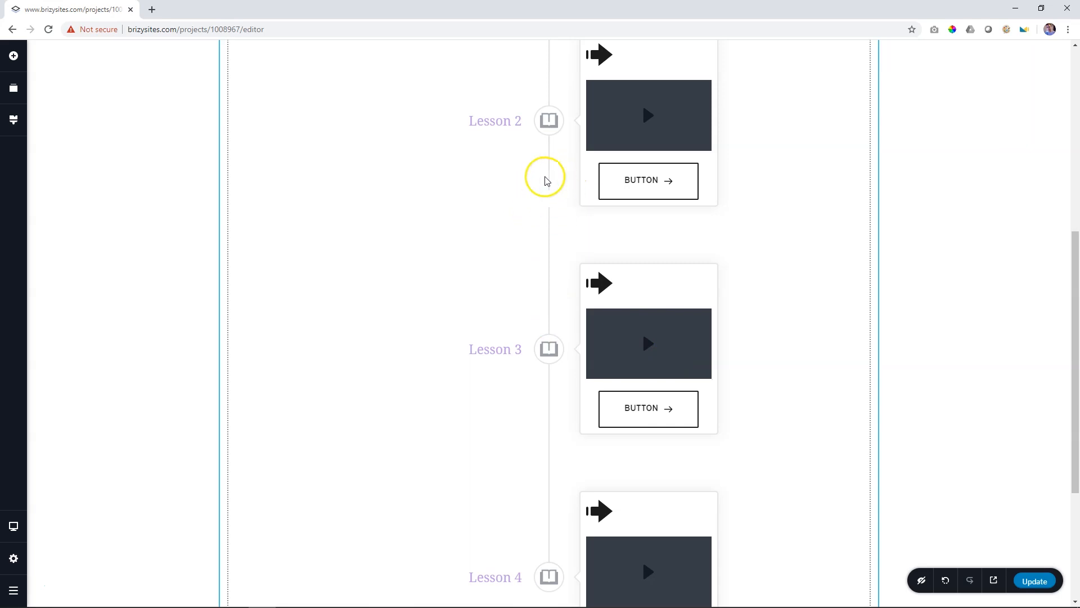
Step: Update the page and open its live preview to check the published timeline
click(1034, 581)
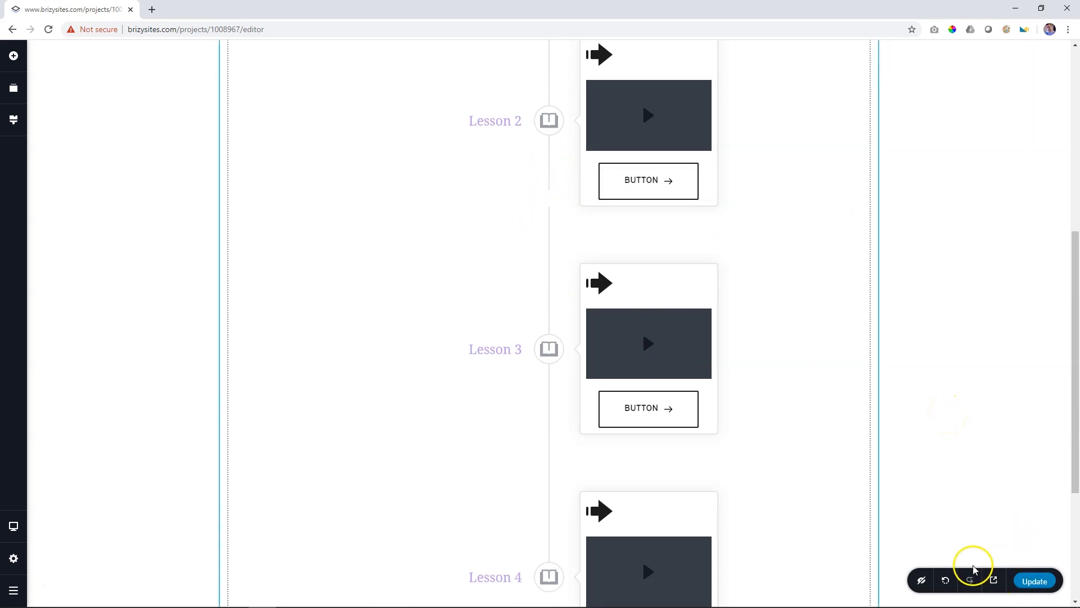
click(994, 581)
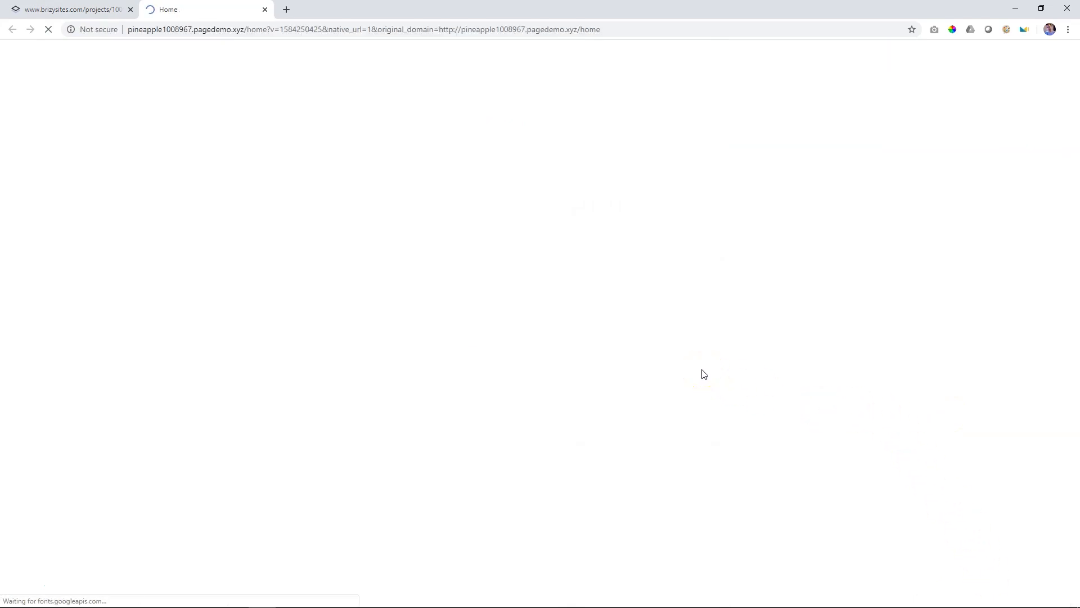
scroll(702, 374, down, 3)
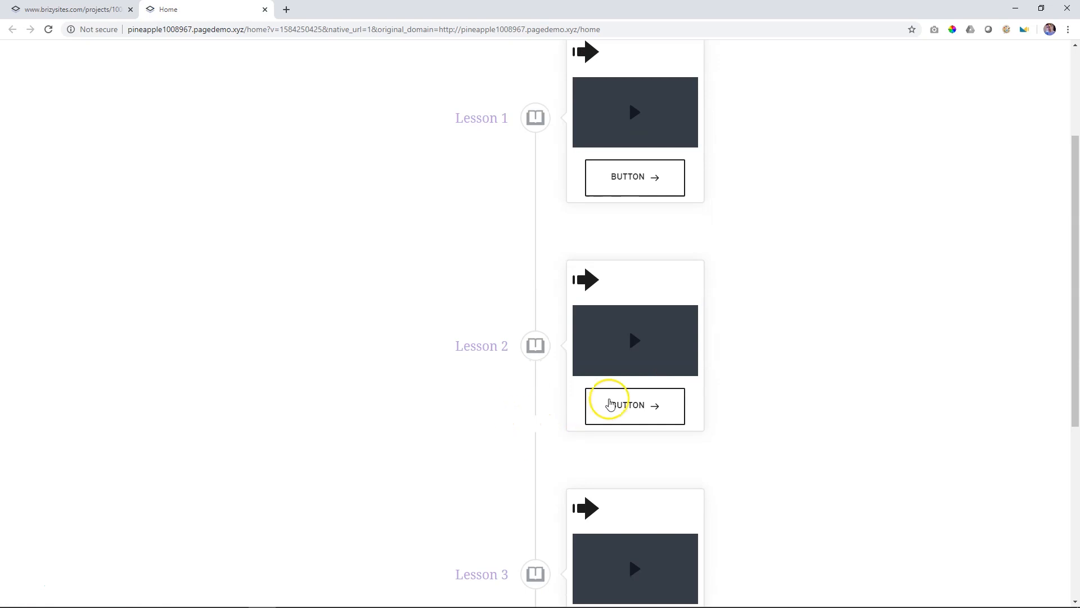
scroll(777, 391, down, 5)
scroll(776, 397, up, 7)
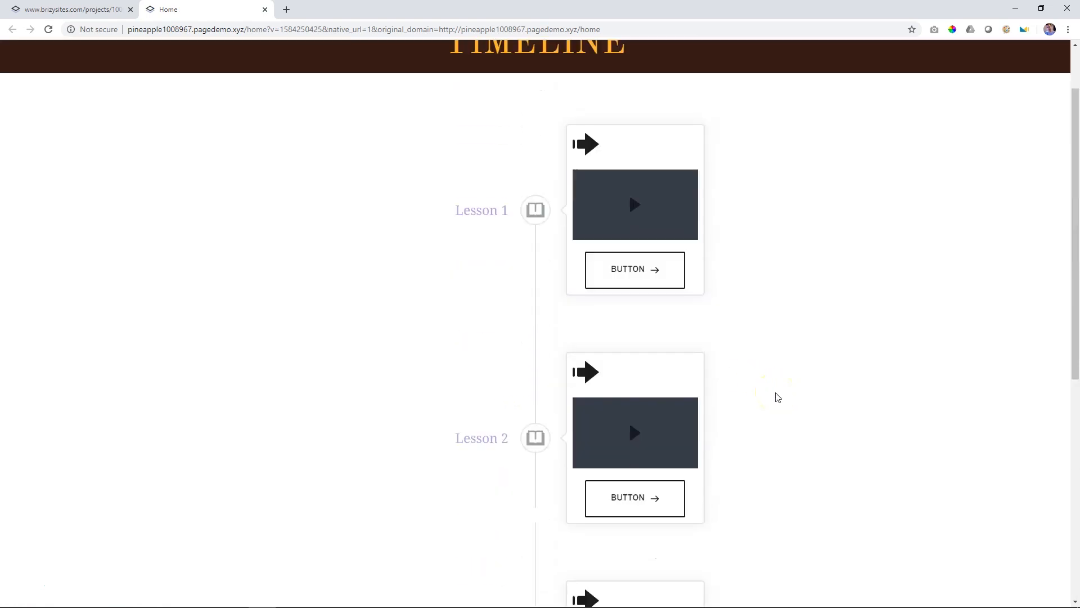
Step: Return to the page editor and set the width of the timeline's lesson cards to 498 px
click(88, 10)
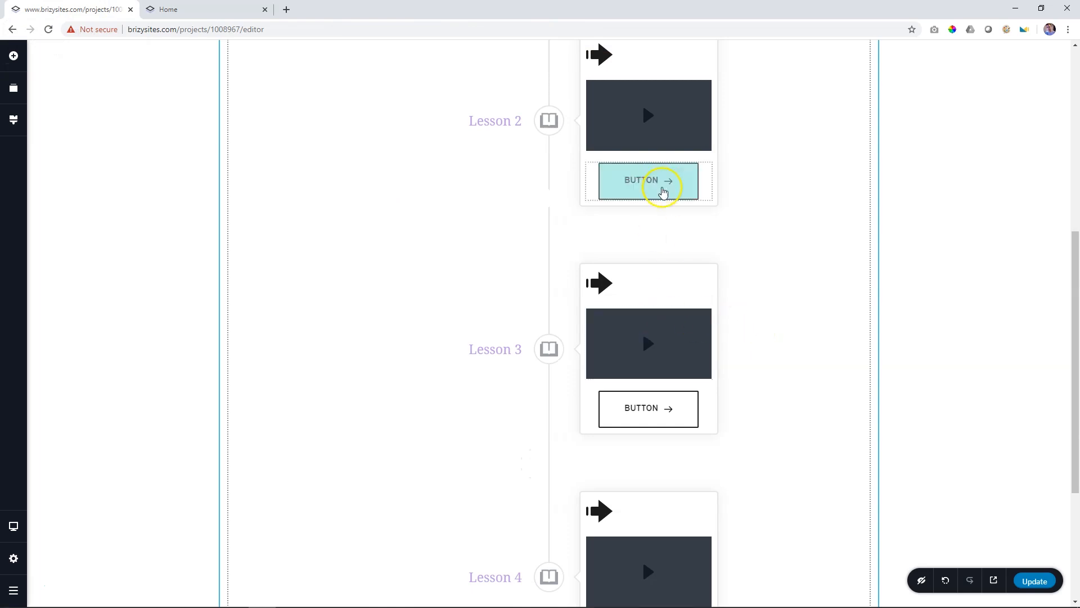
scroll(663, 188, up, 7)
click(549, 287)
click(552, 252)
drag(535, 196, 548, 197)
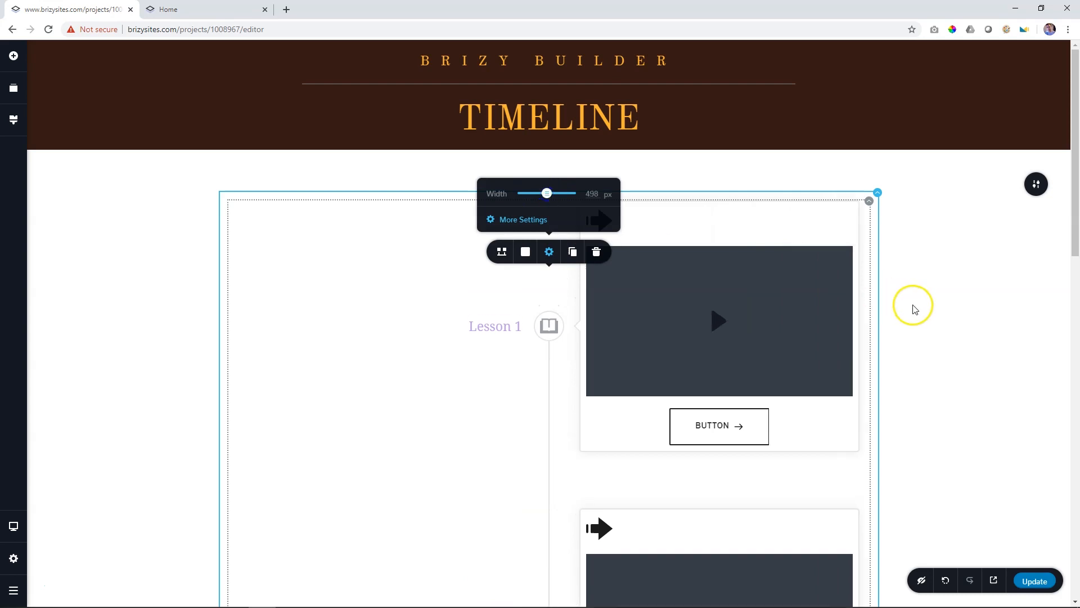
scroll(913, 309, down, 5)
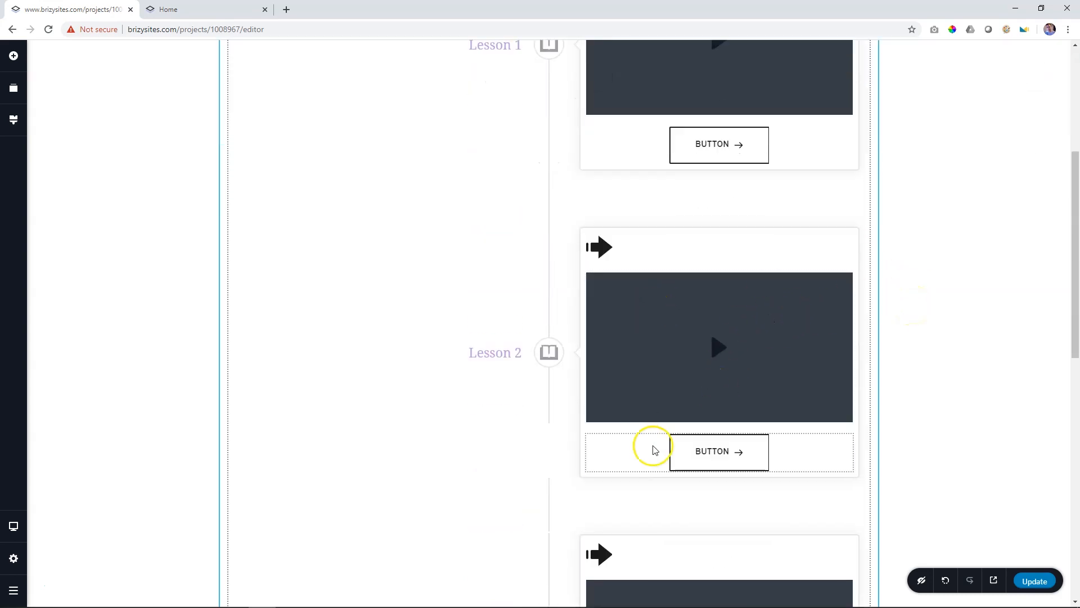
scroll(619, 405, down, 3)
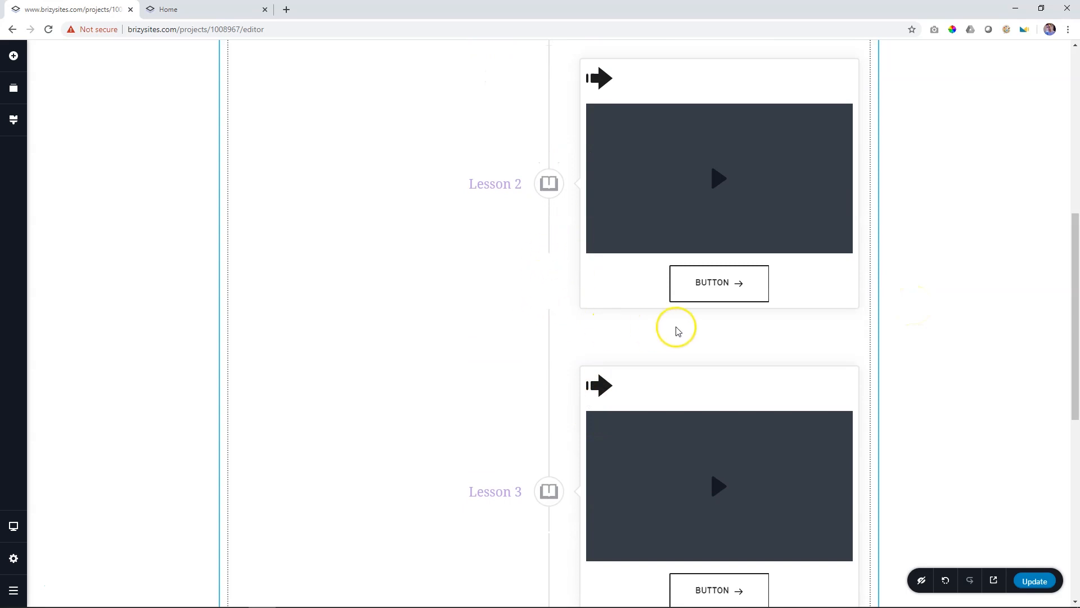
scroll(678, 331, up, 6)
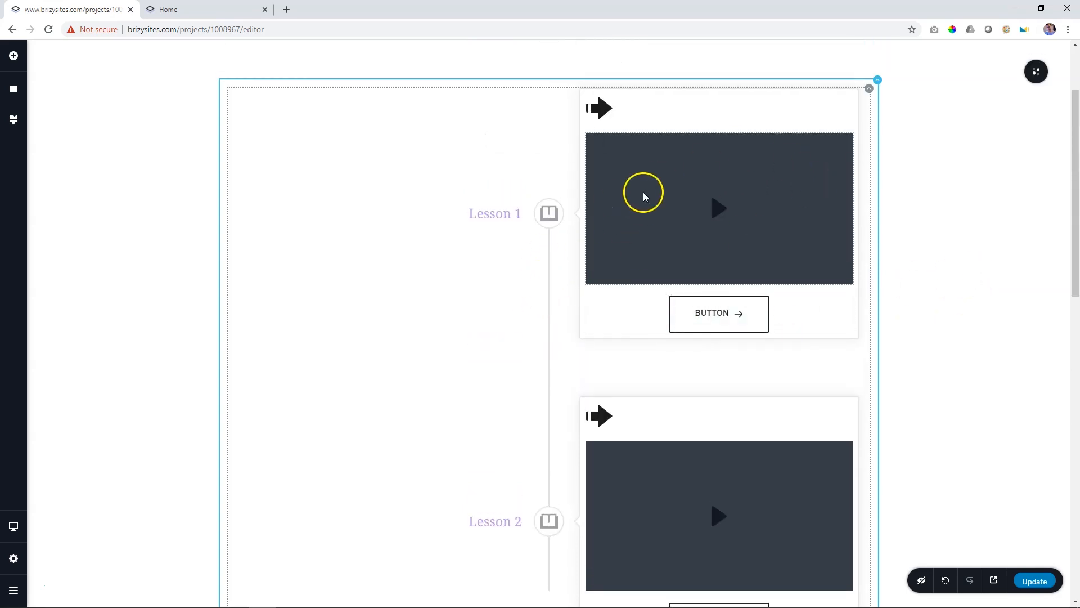
scroll(388, 336, down, 5)
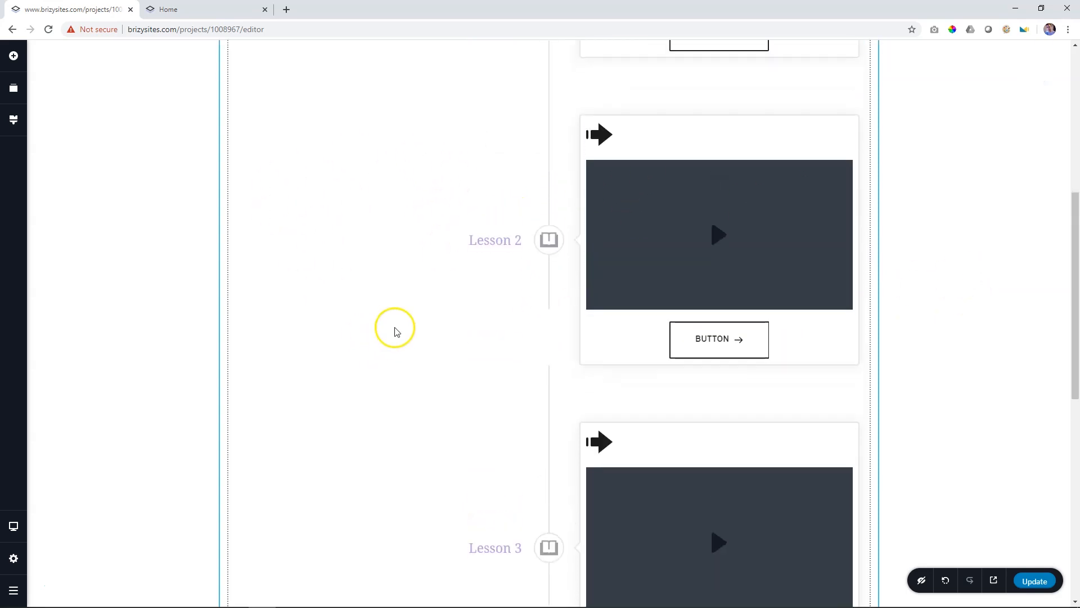
Step: Replace the first lesson's title with "If I type more here would it expand, the answer is no"
scroll(352, 243, down, 6)
scroll(394, 394, down, 2)
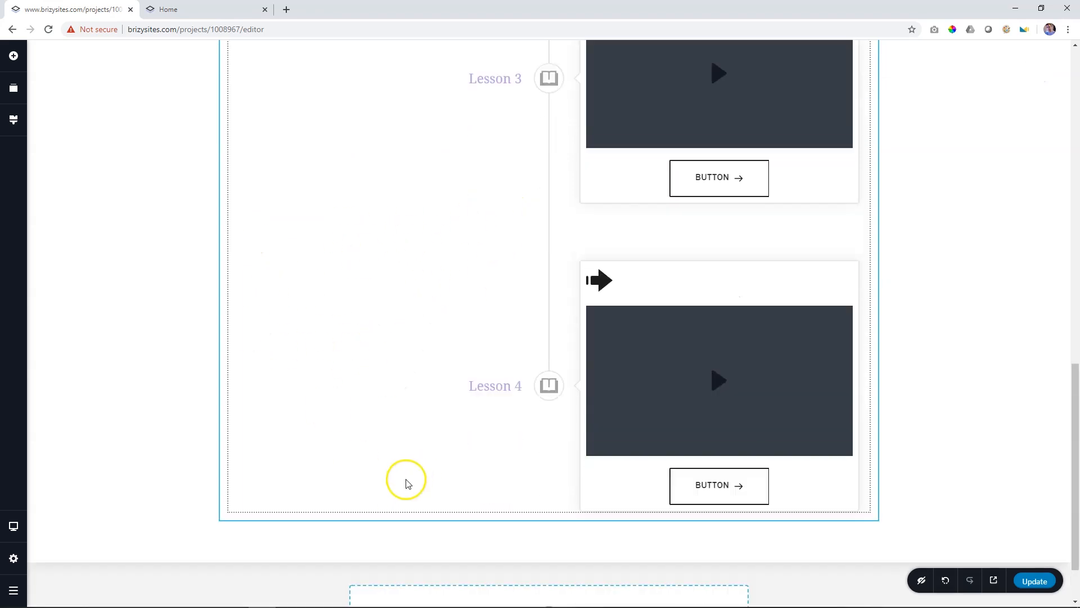
scroll(408, 483, up, 15)
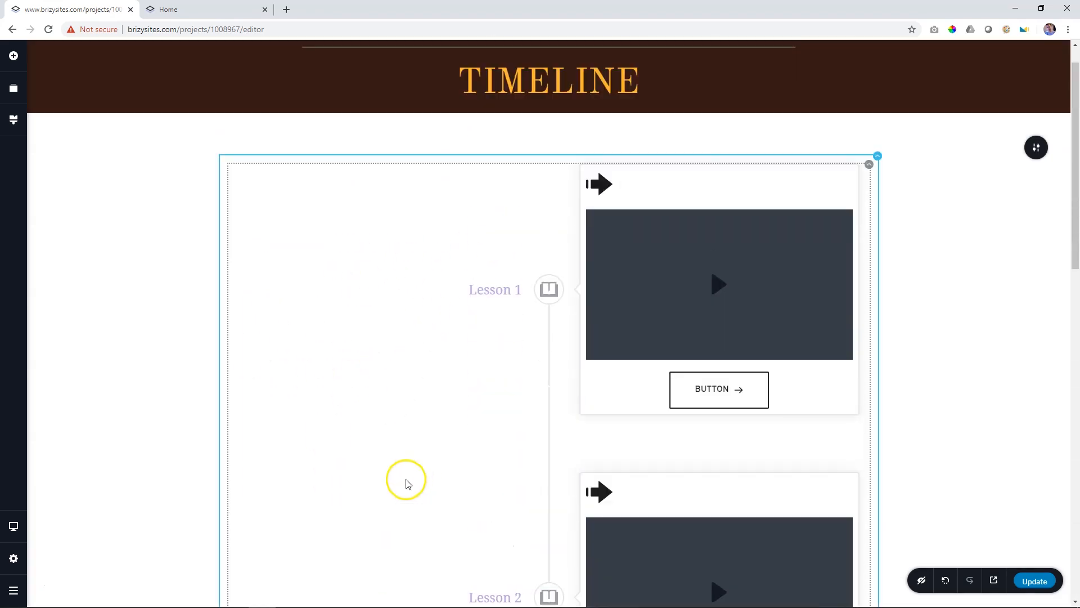
click(555, 299)
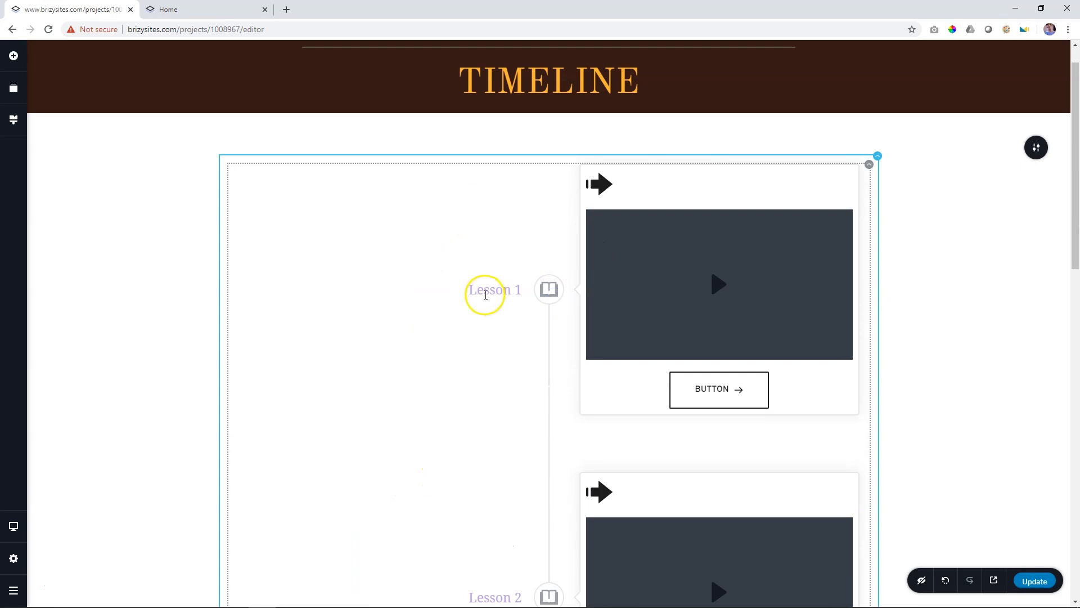
triple_click(484, 291)
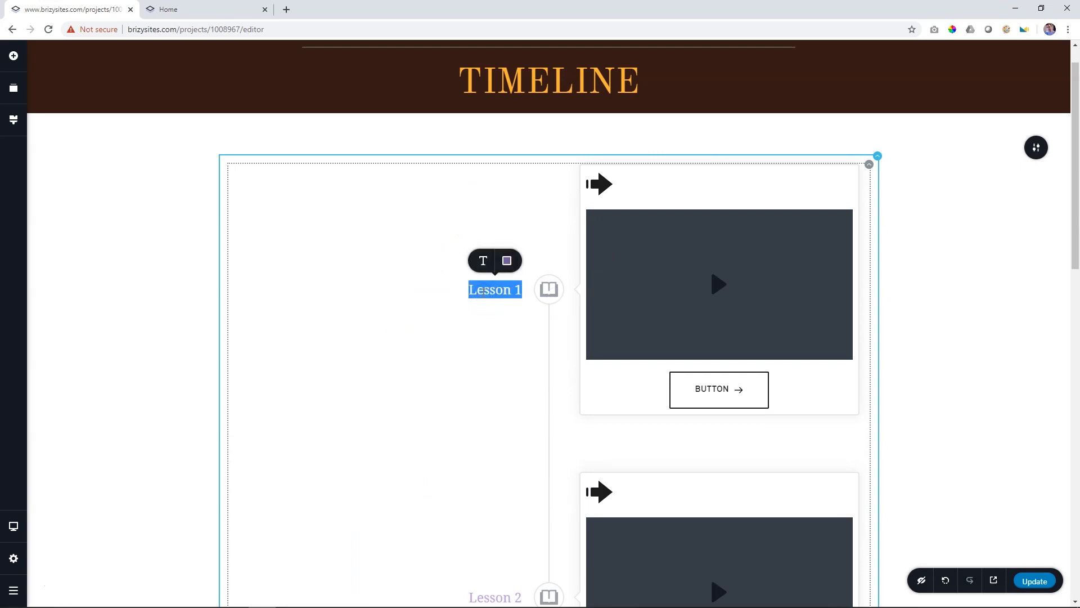
text(If I typ)
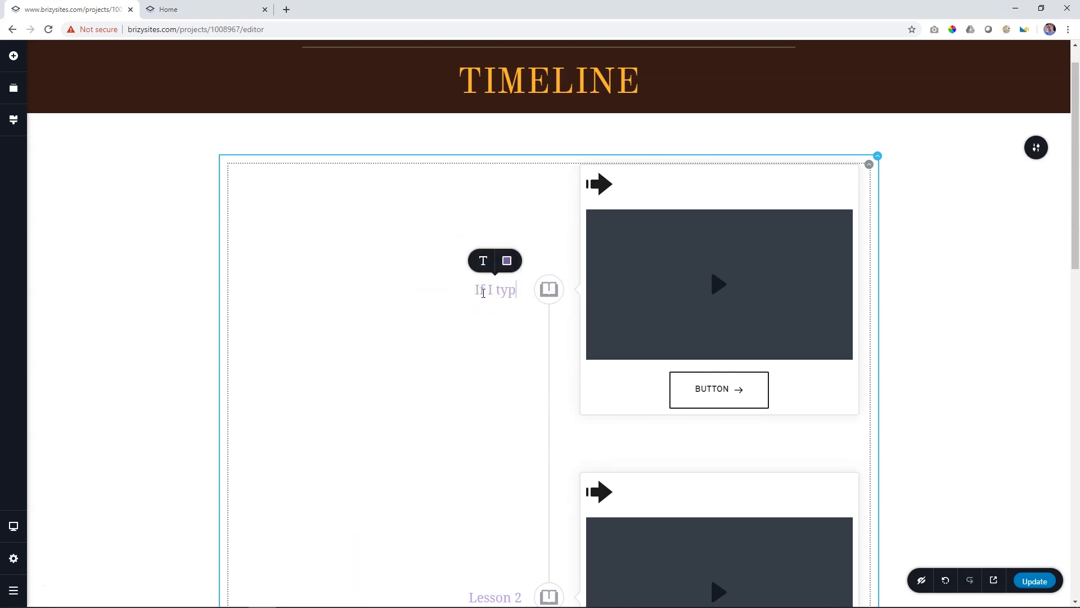
text(e more here would it expand, the answer is no)
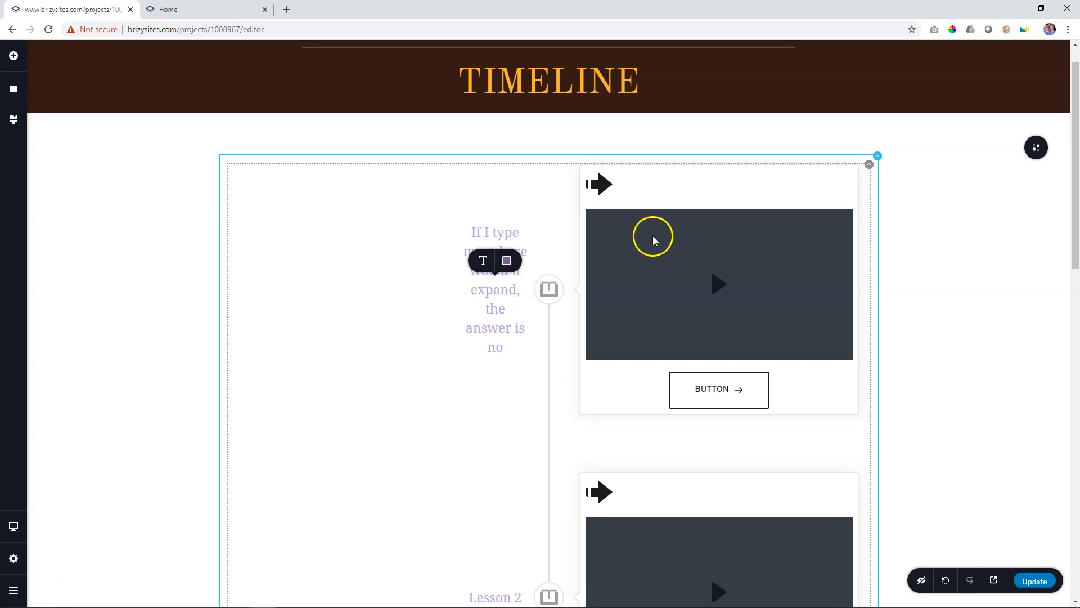
click(421, 309)
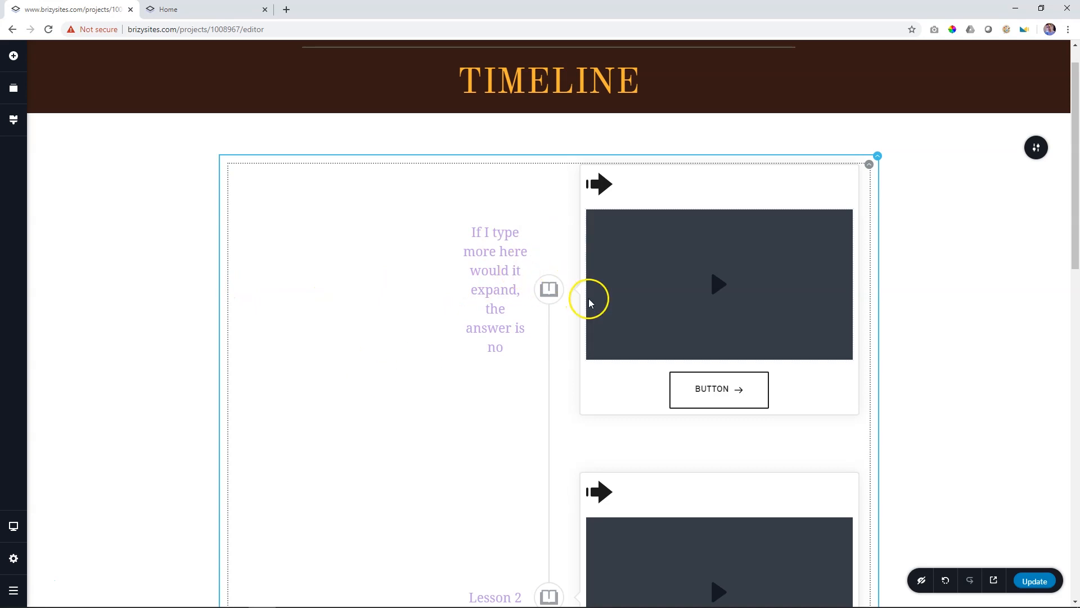
Step: Set the whole timeline's left margin to -100 px in the desktop view
scroll(589, 302, down, 3)
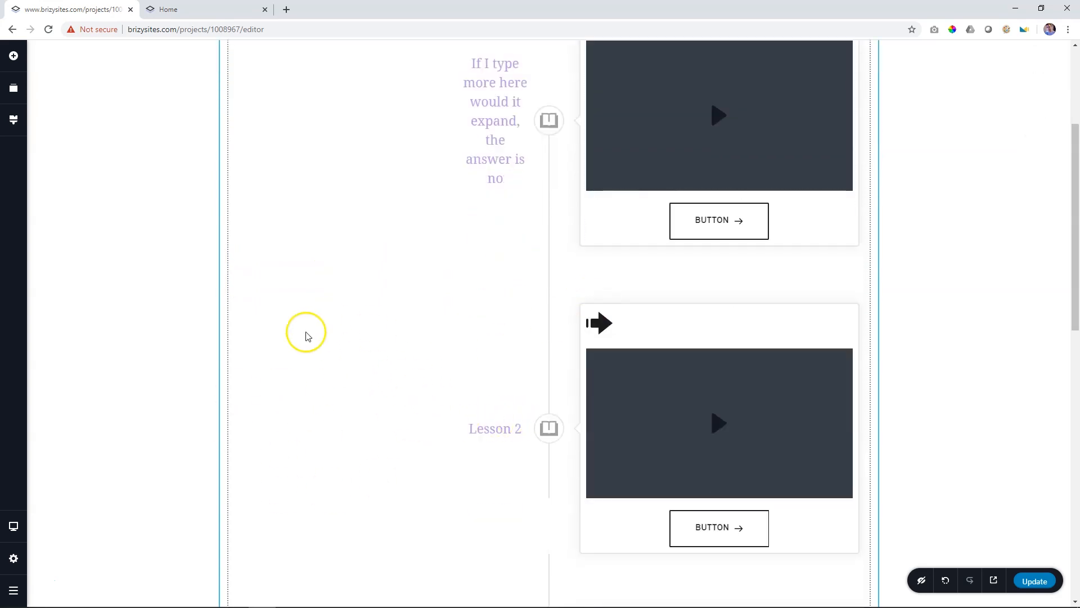
scroll(422, 362, up, 4)
click(869, 203)
click(847, 233)
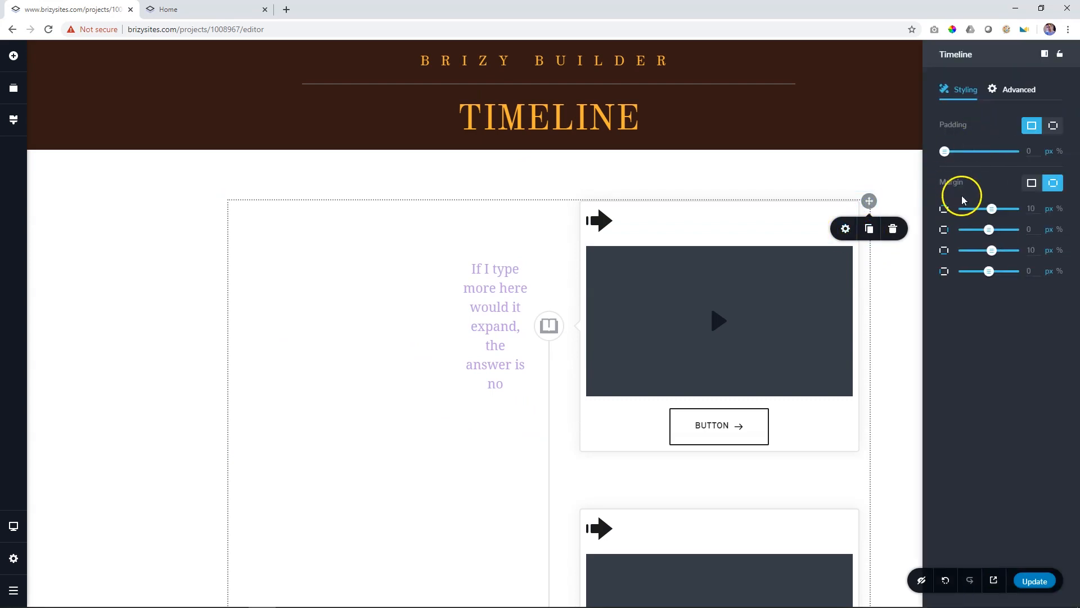
drag(990, 273, 959, 282)
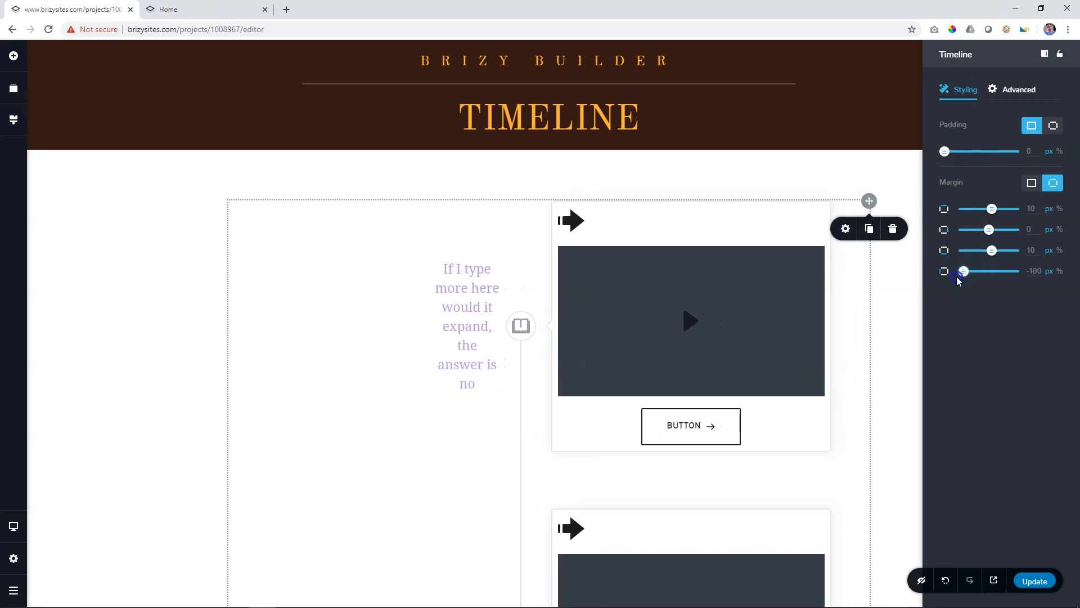
click(869, 313)
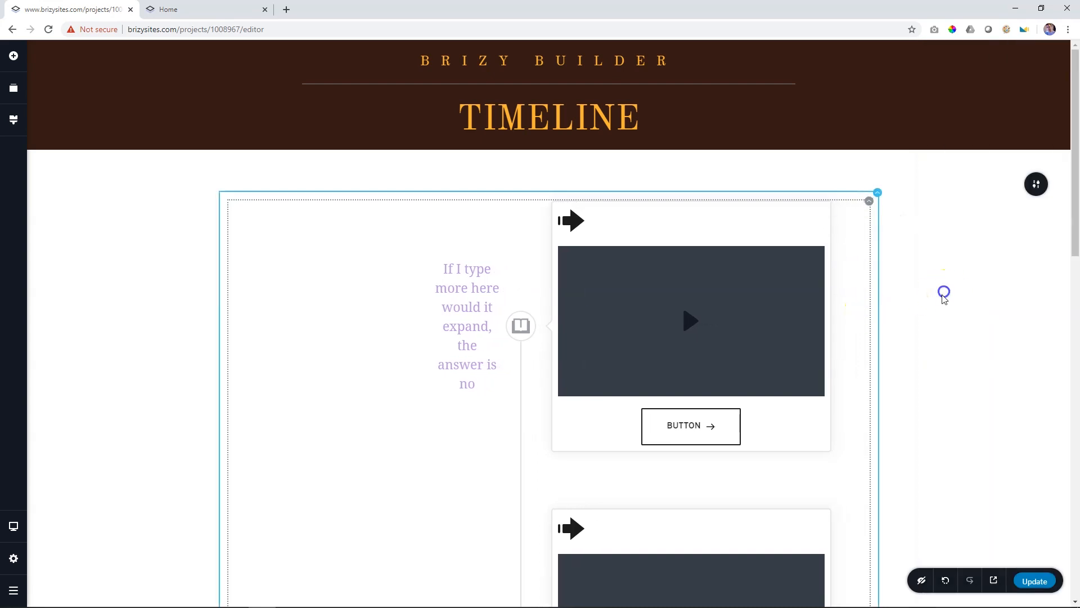
Step: Examine the desktop timeline from the first lesson to the last, including the first lesson icon's options
scroll(940, 299, down, 4)
scroll(939, 302, down, 13)
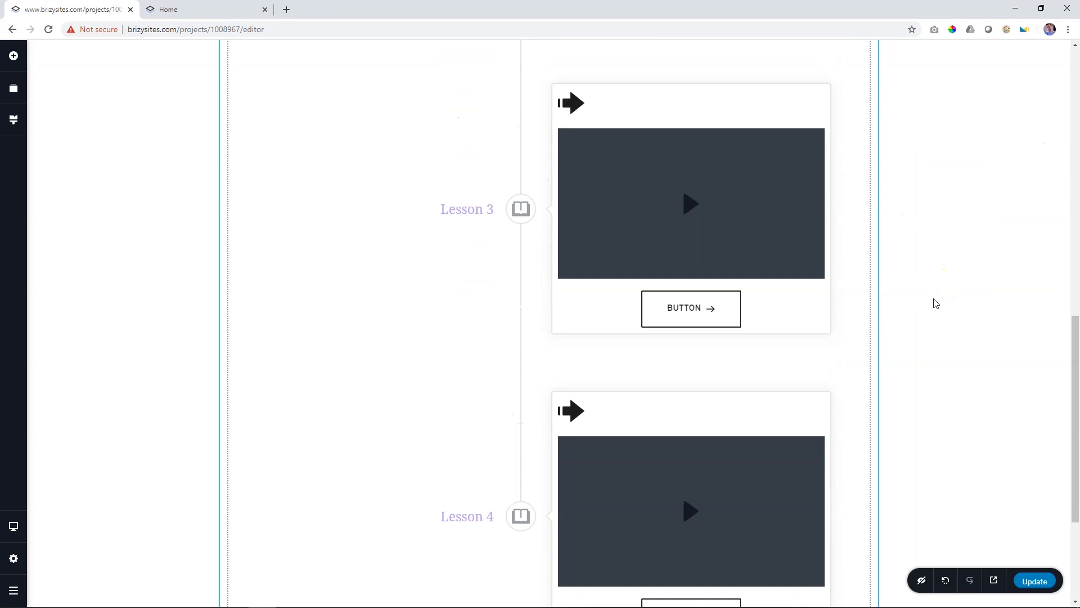
scroll(936, 302, up, 9)
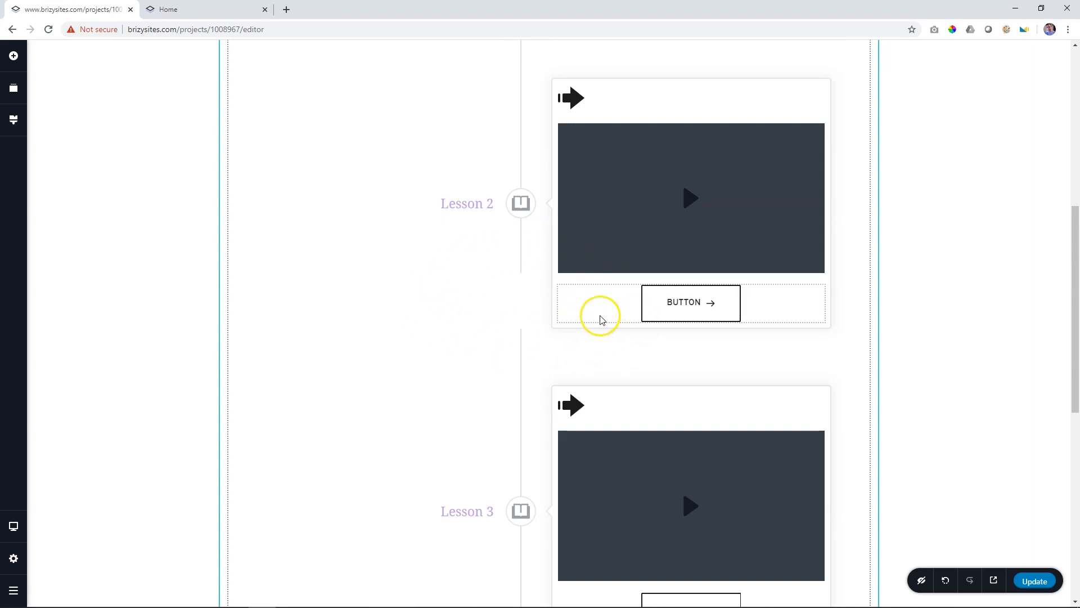
scroll(955, 300, up, 6)
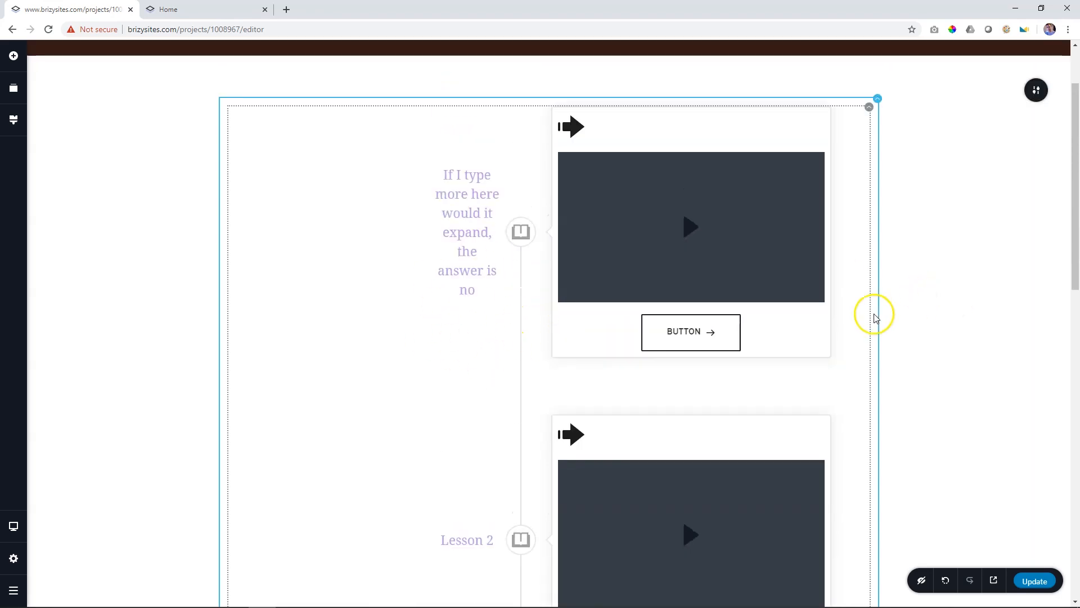
scroll(875, 313, down, 4)
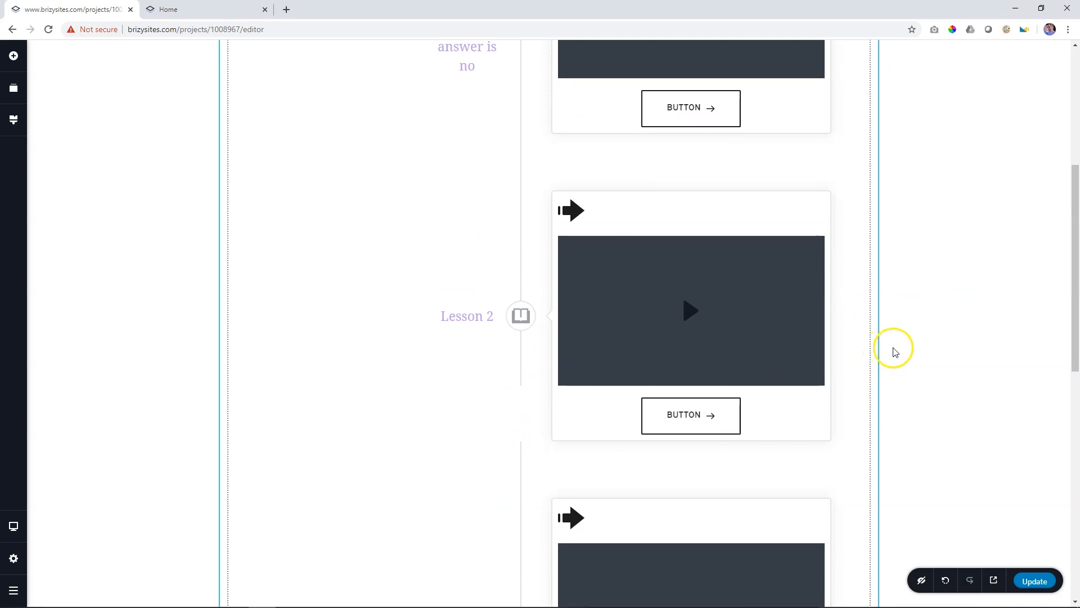
scroll(894, 349, up, 4)
click(523, 237)
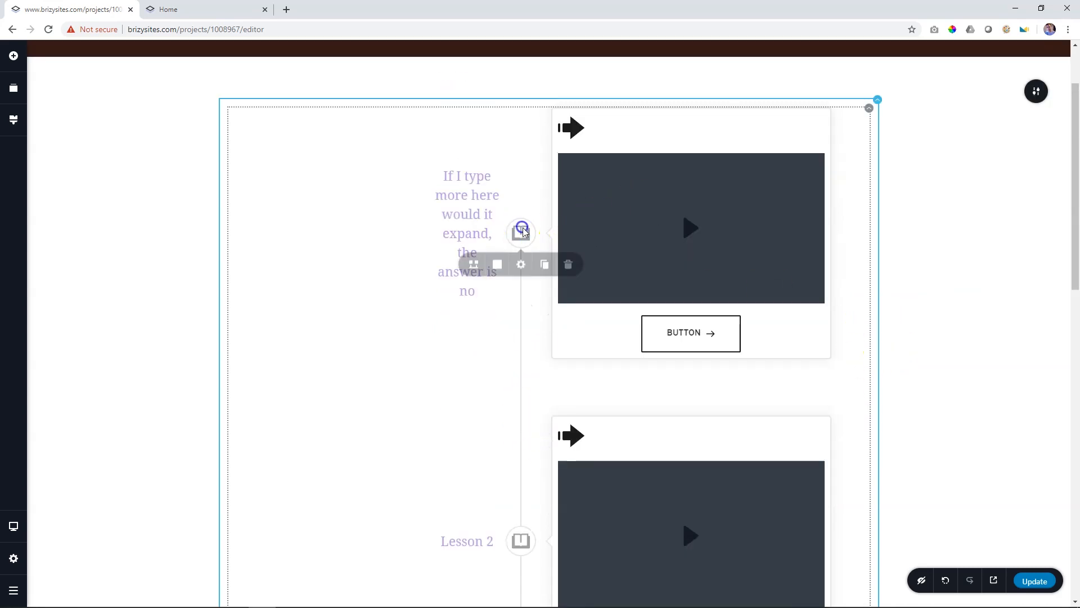
click(474, 269)
click(526, 324)
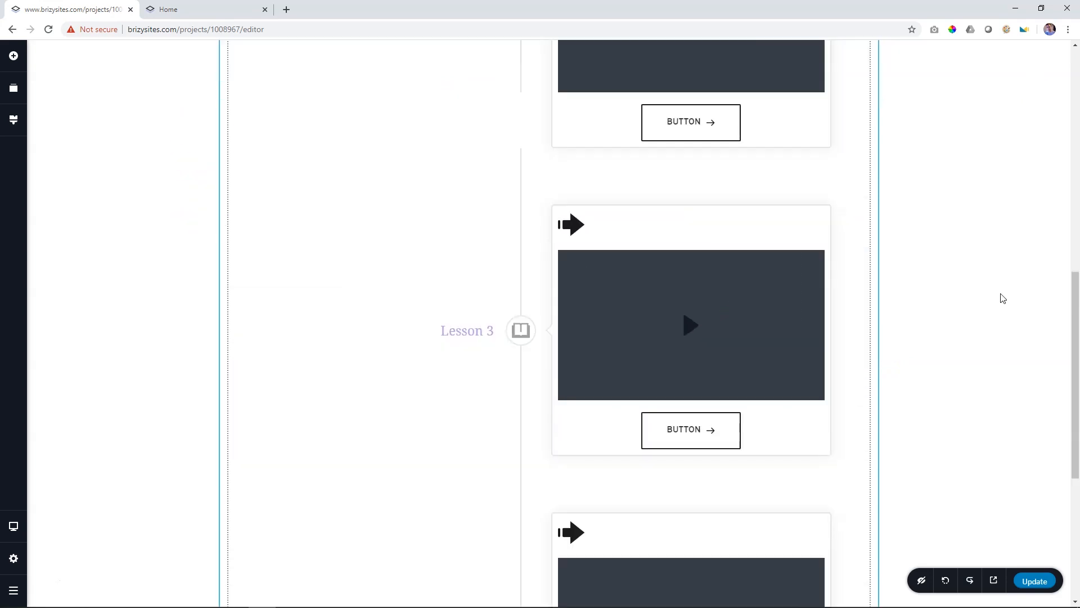
scroll(1002, 296, down, 6)
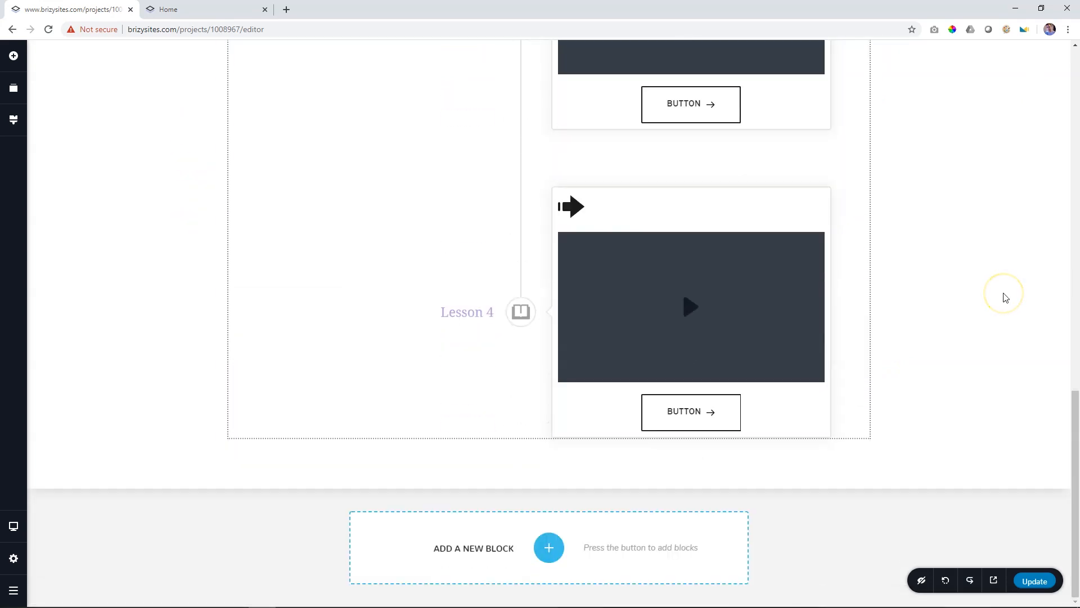
scroll(1005, 296, up, 5)
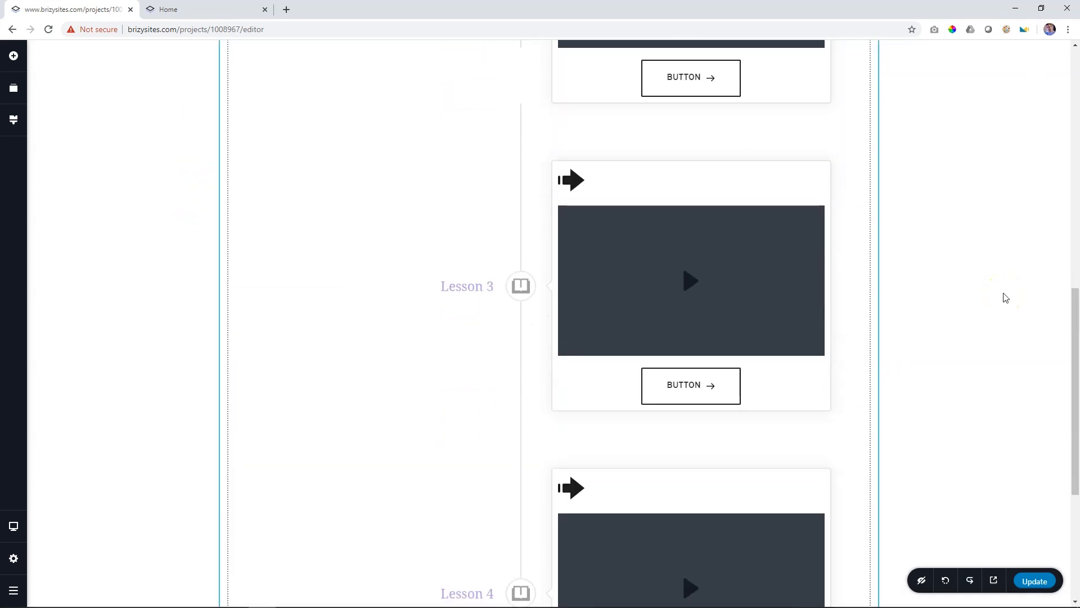
Step: Check the timeline's lessons and the long first title in the tablet and mobile views
click(13, 526)
click(59, 516)
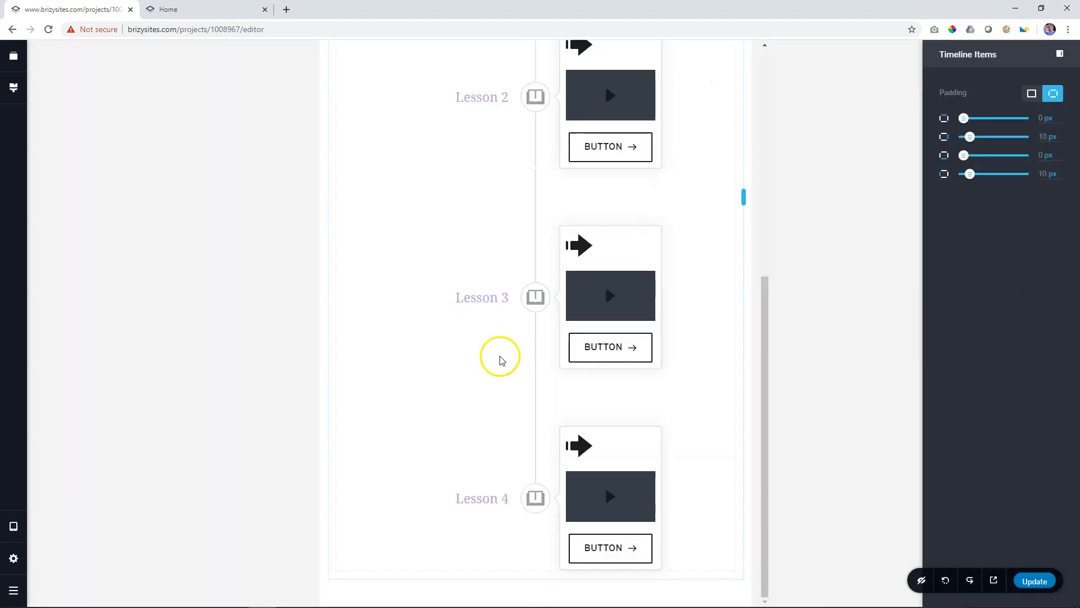
scroll(497, 359, up, 5)
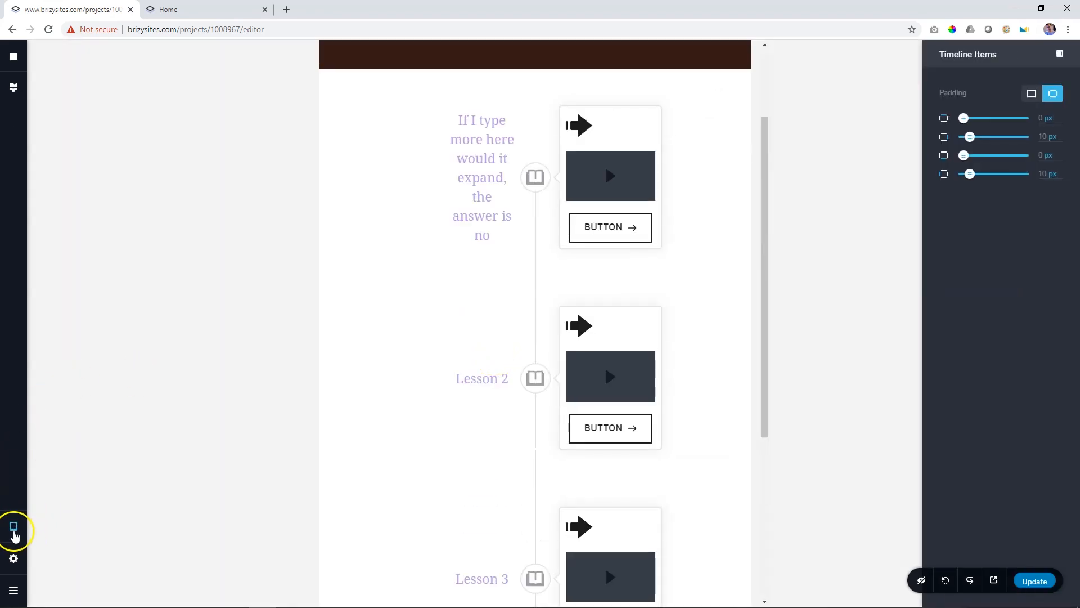
click(14, 535)
click(74, 543)
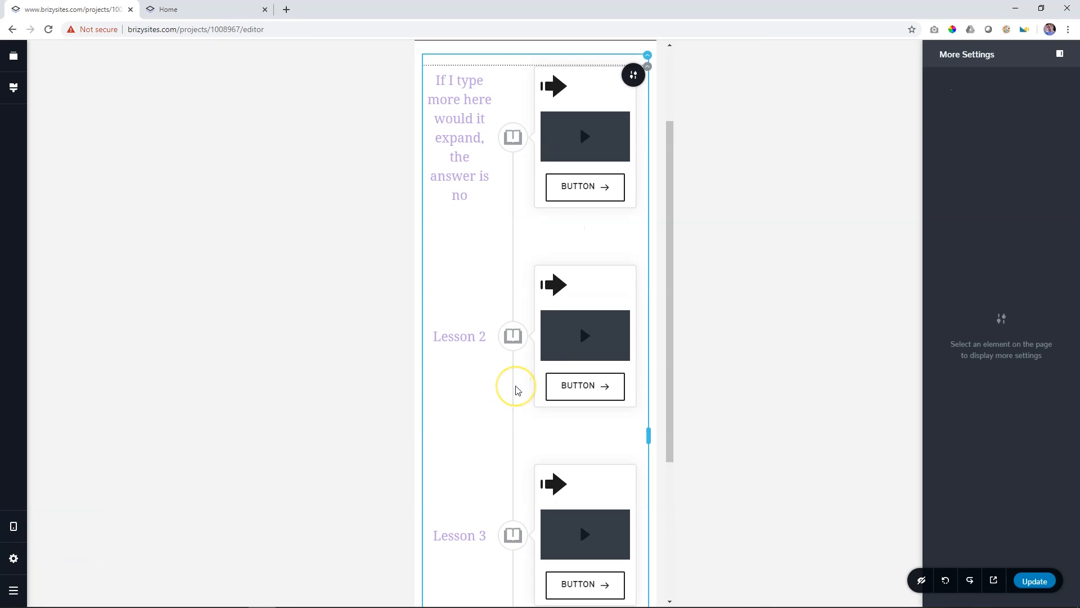
scroll(517, 390, down, 4)
scroll(518, 390, up, 6)
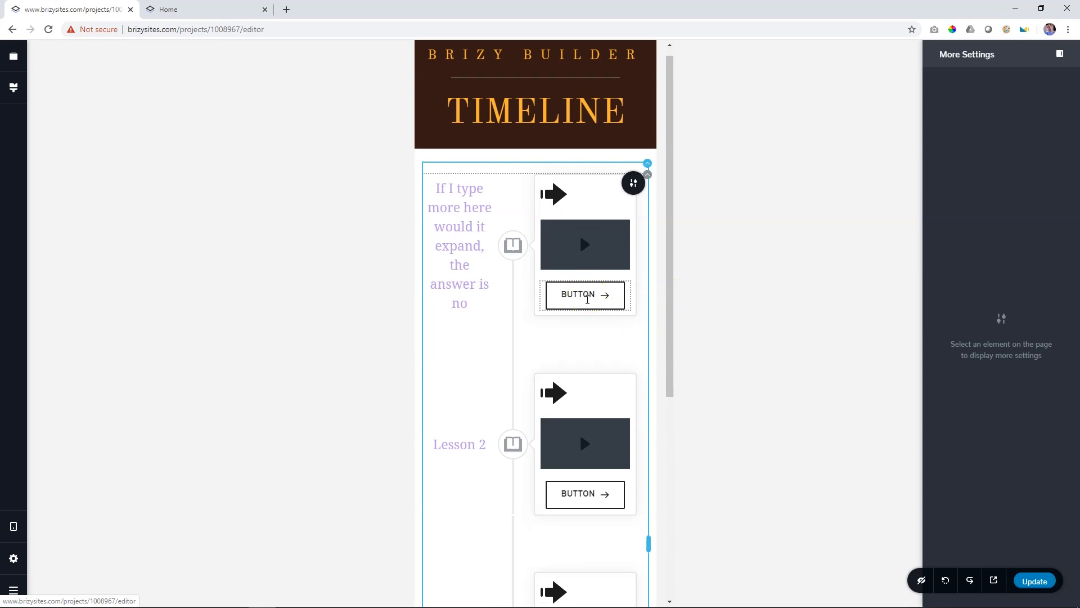
scroll(587, 299, down, 4)
scroll(444, 304, up, 4)
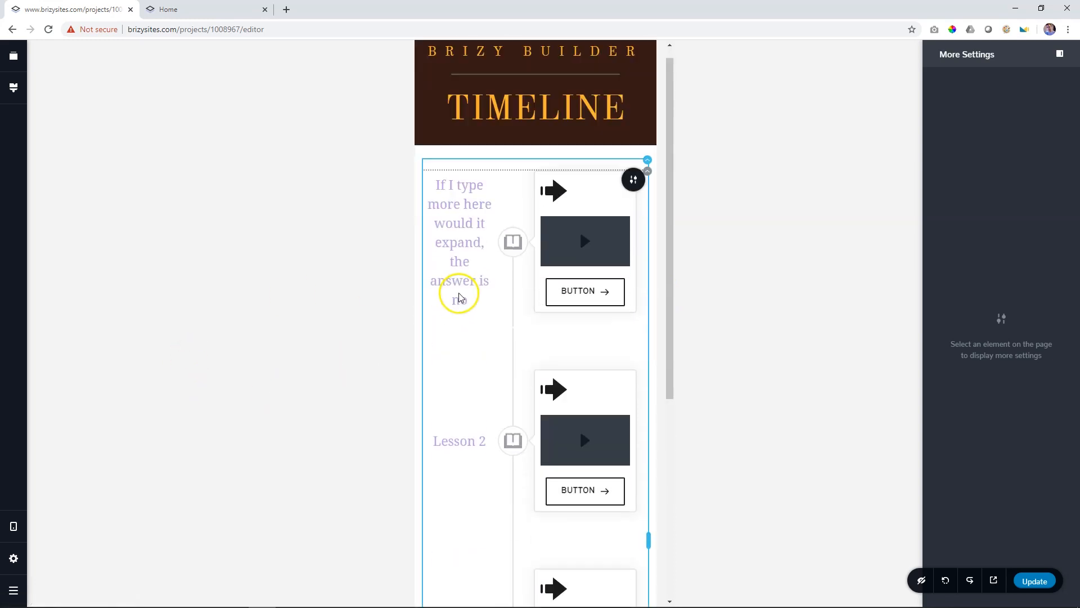
Step: Try the horizontal orientation on the mobile timeline, restore the vertical one and return to the desktop view
click(514, 252)
click(500, 219)
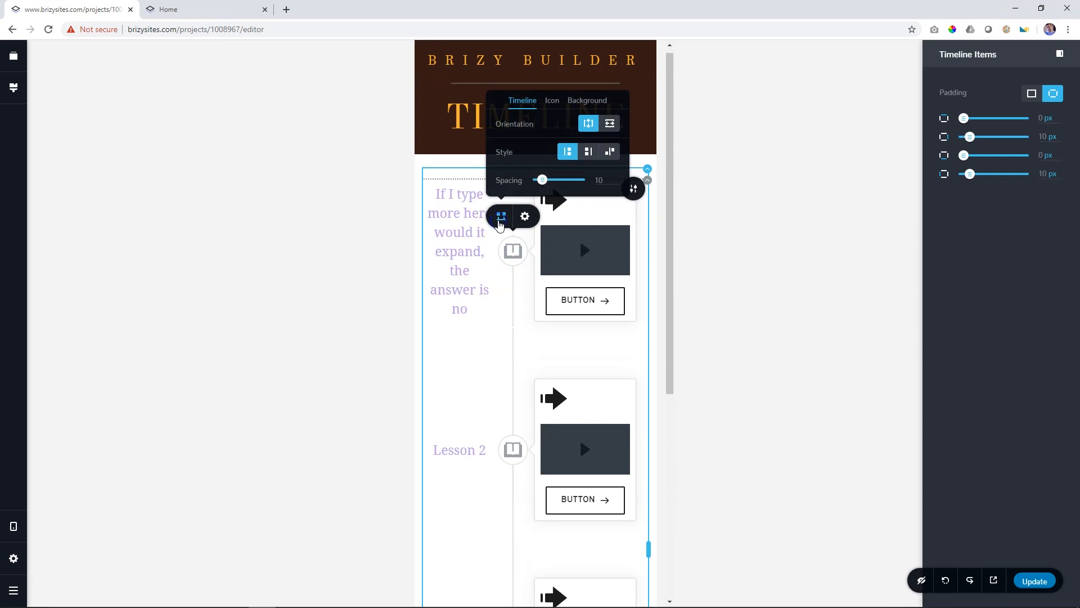
click(609, 125)
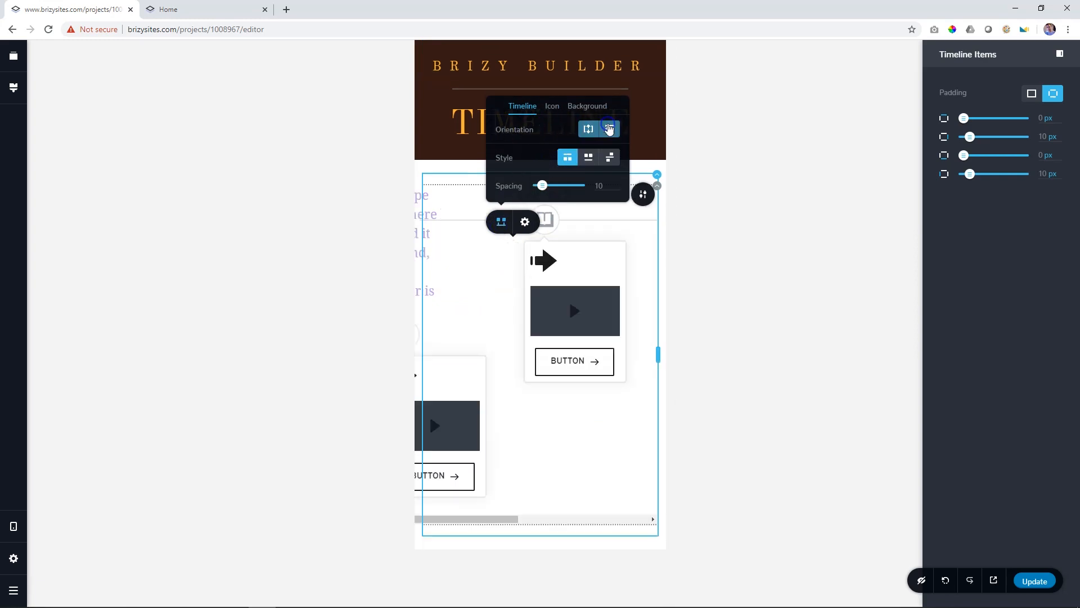
click(588, 129)
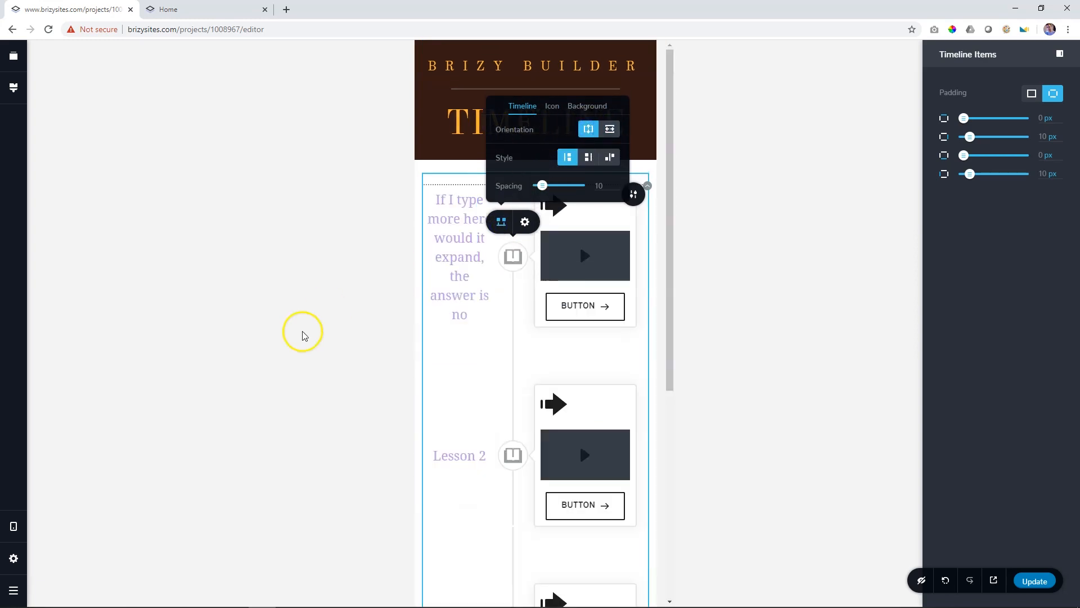
click(15, 529)
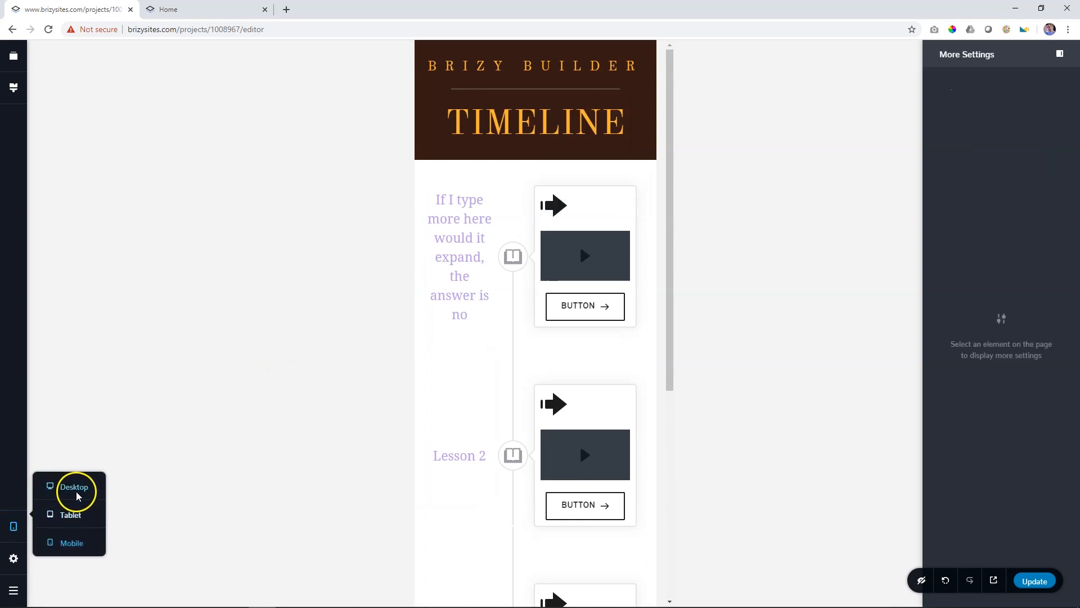
click(74, 486)
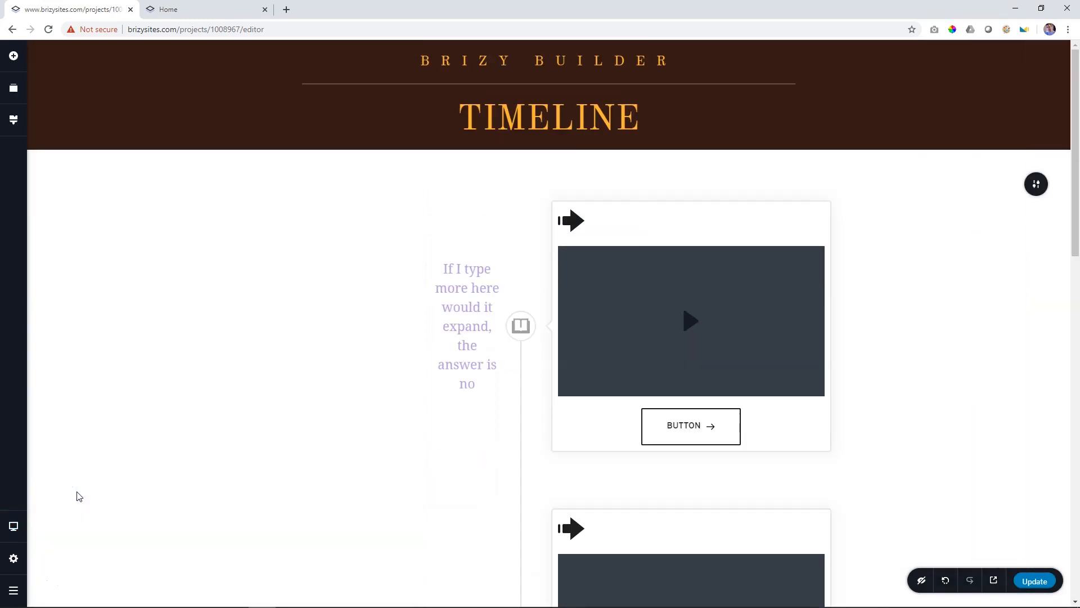